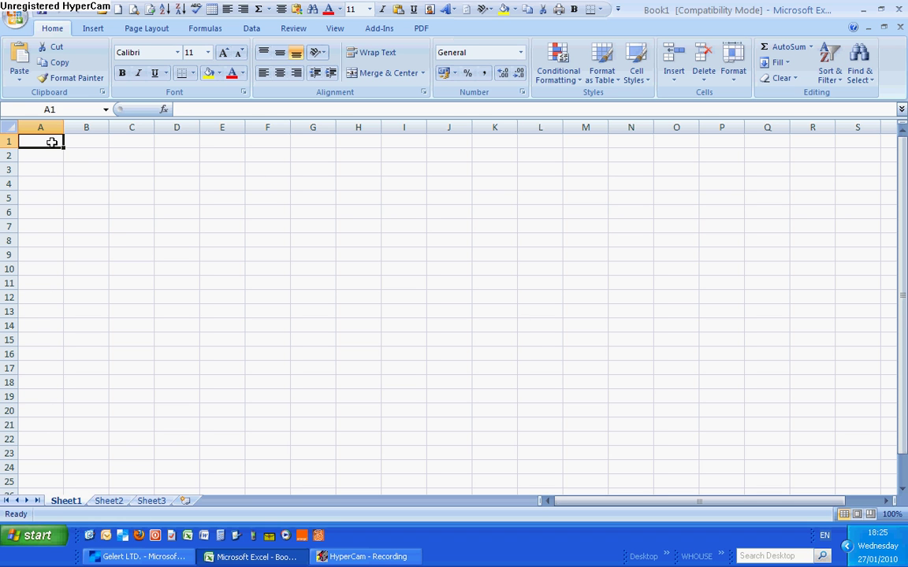
Enter 1 in A1 and fill it down to A15 and across to H1
type("1")
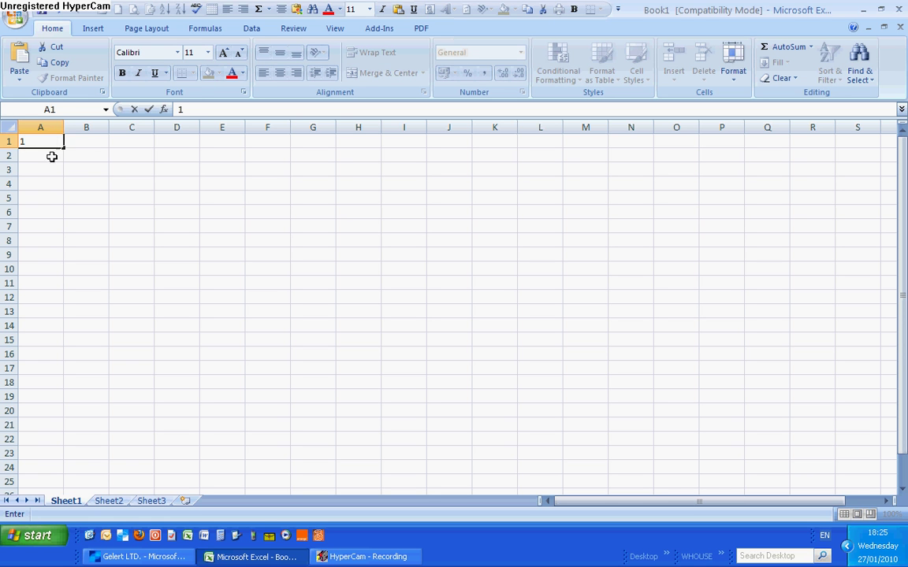
key("Return")
left_click(54, 145)
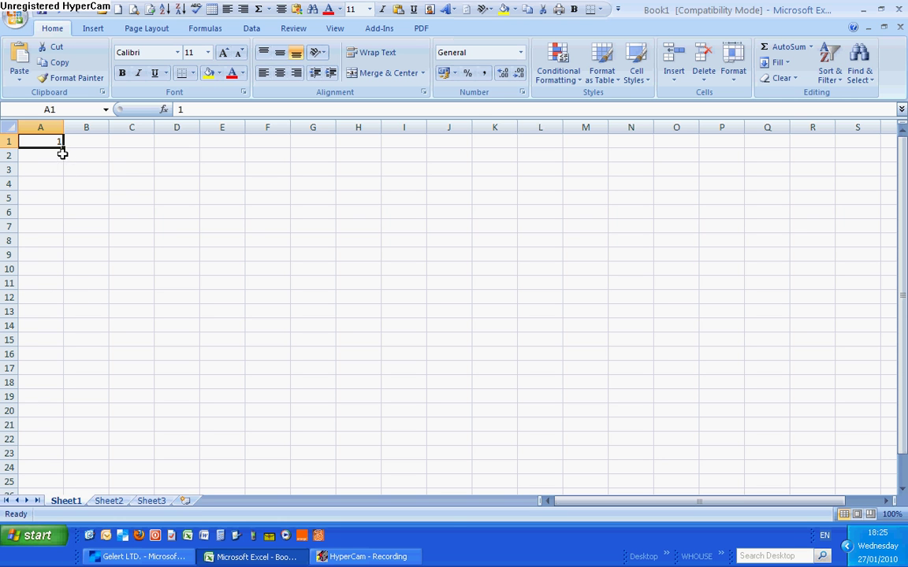
left_click_drag(63, 145, 70, 348)
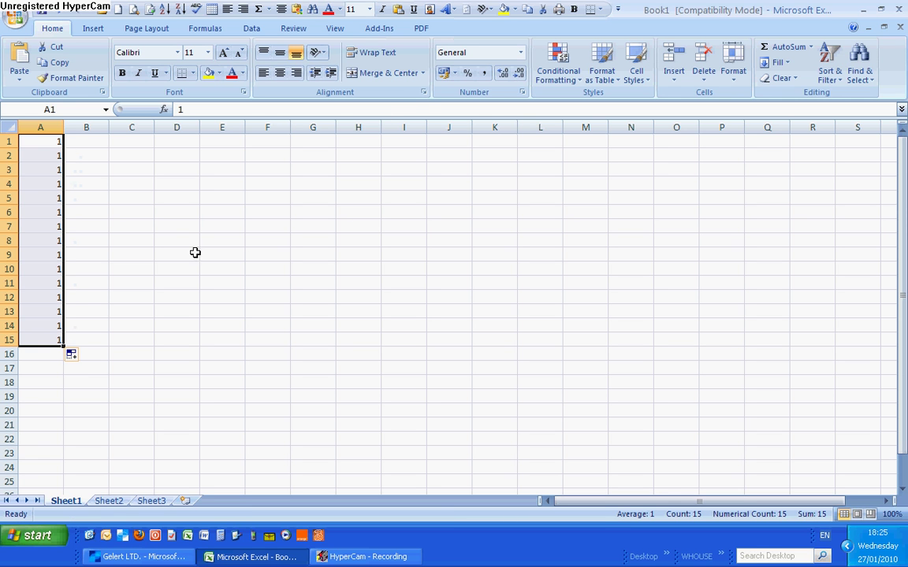
left_click(48, 140)
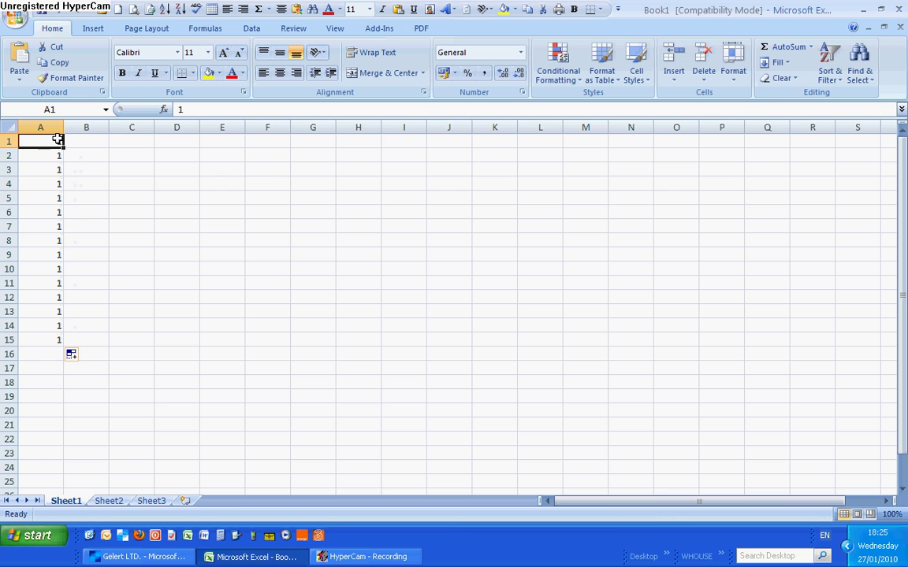
left_click_drag(62, 147, 355, 148)
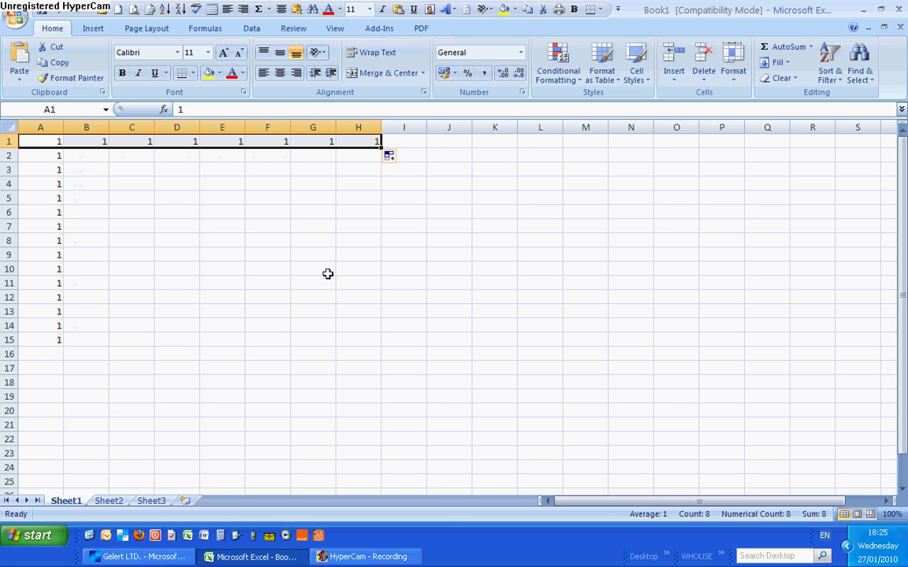
Enter 1 in B2 and 2 in B3, and extend the number series down to B15
left_click(98, 155)
type("1")
key("Return")
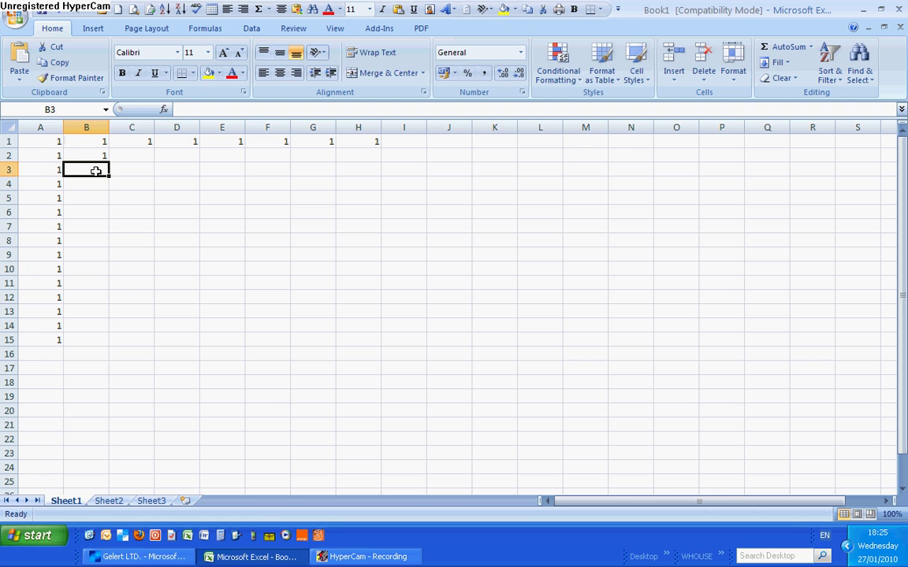
type("2")
left_click(137, 174)
left_click_drag(97, 154, 106, 347)
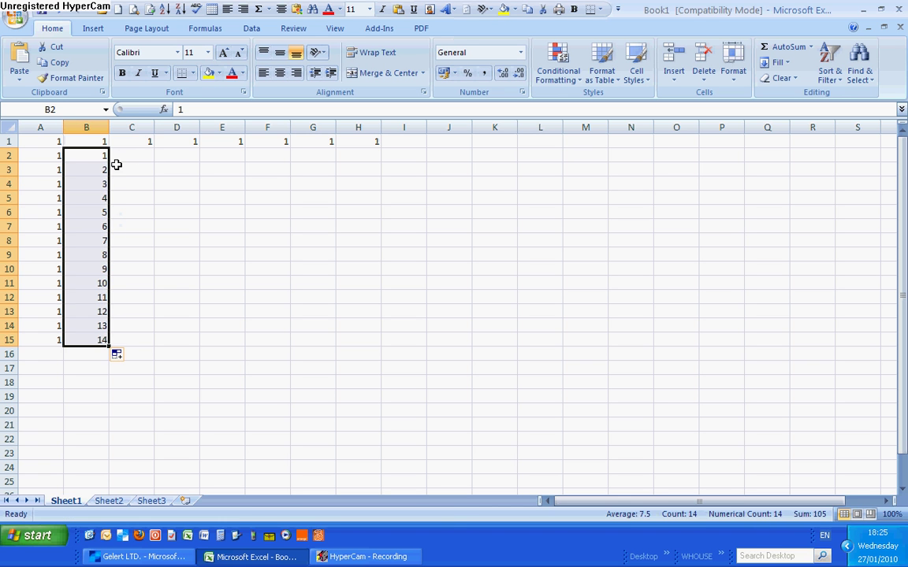
Enter 2 in C2 and extend the B2:C2 number series across to H2
left_click(121, 155)
type("2")
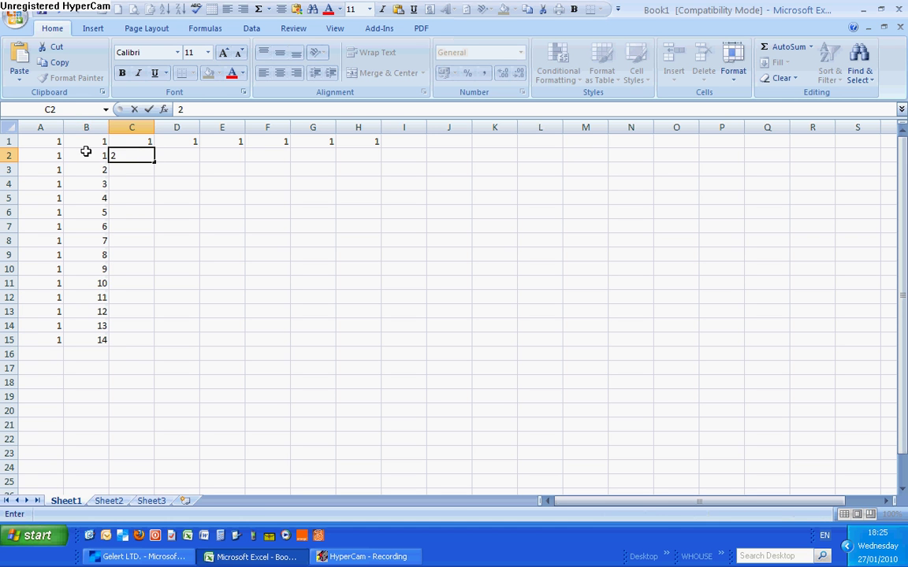
left_click_drag(85, 153, 377, 167)
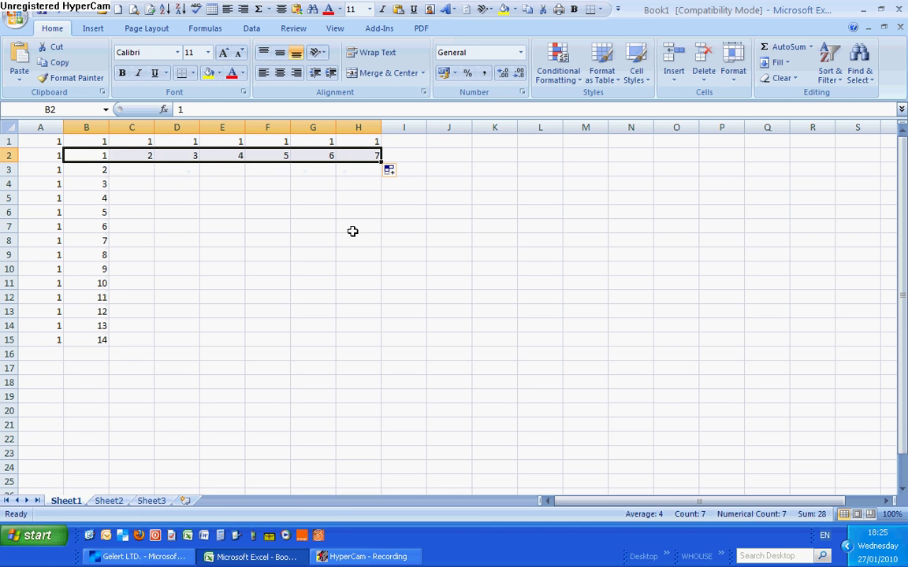
Enter Monday in C3 and fill the weekdays down to C15 and across to H3
left_click(136, 171)
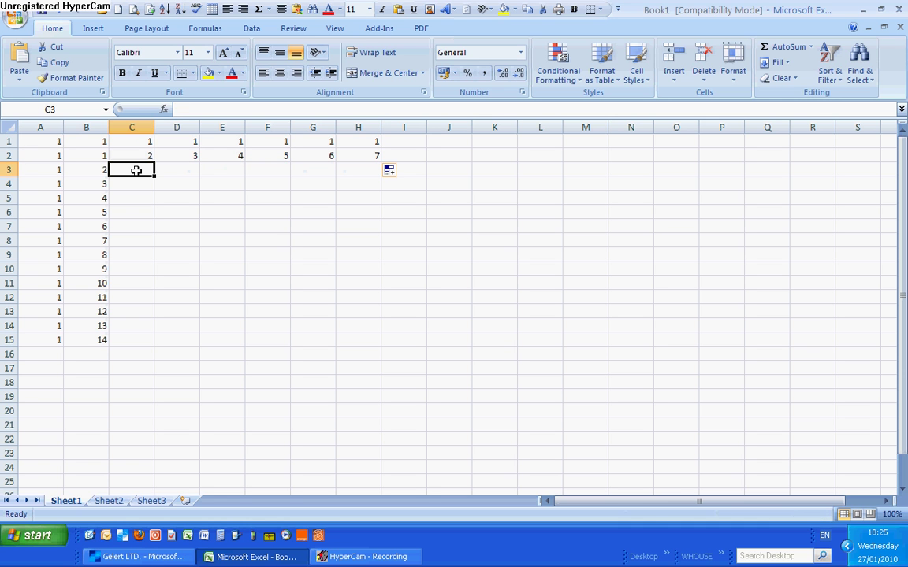
type("monday")
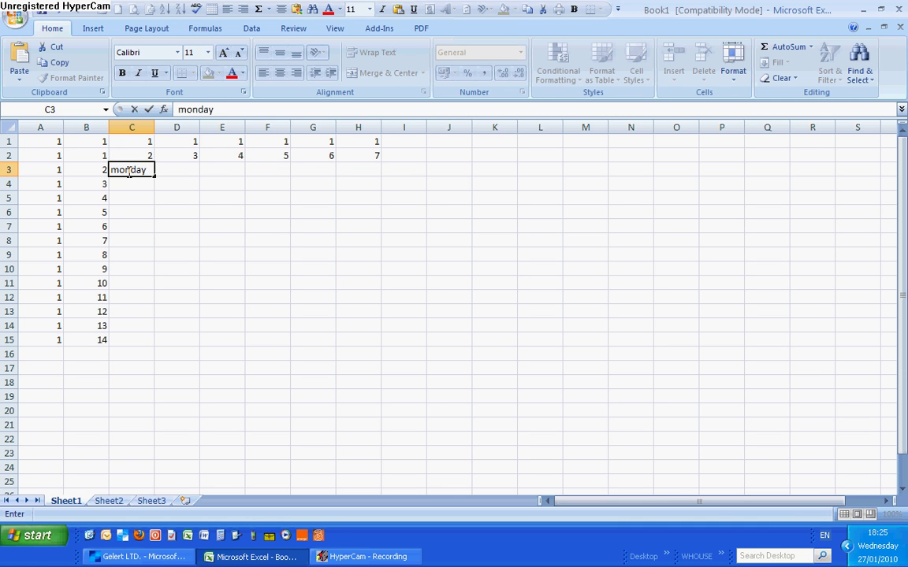
key("Return")
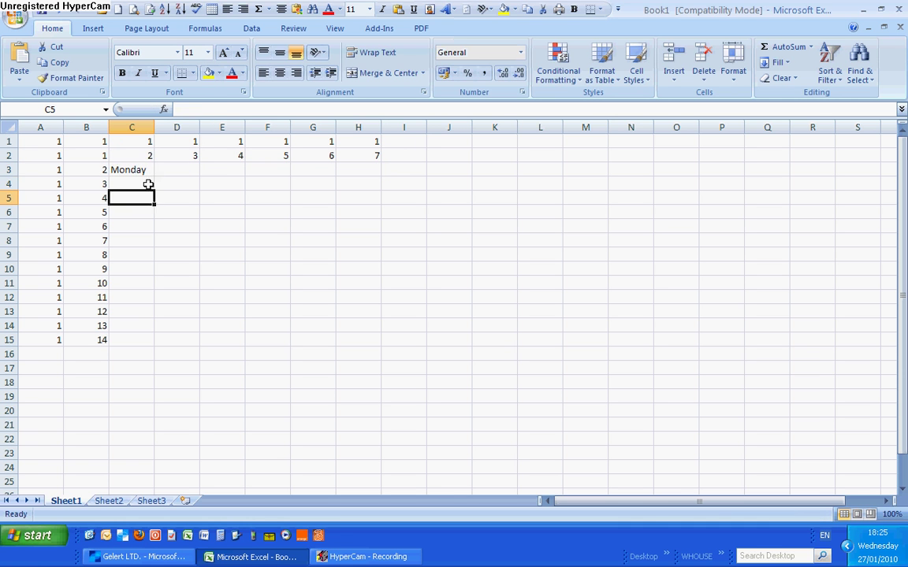
left_click(137, 170)
left_click_drag(154, 177, 143, 346)
left_click(143, 169)
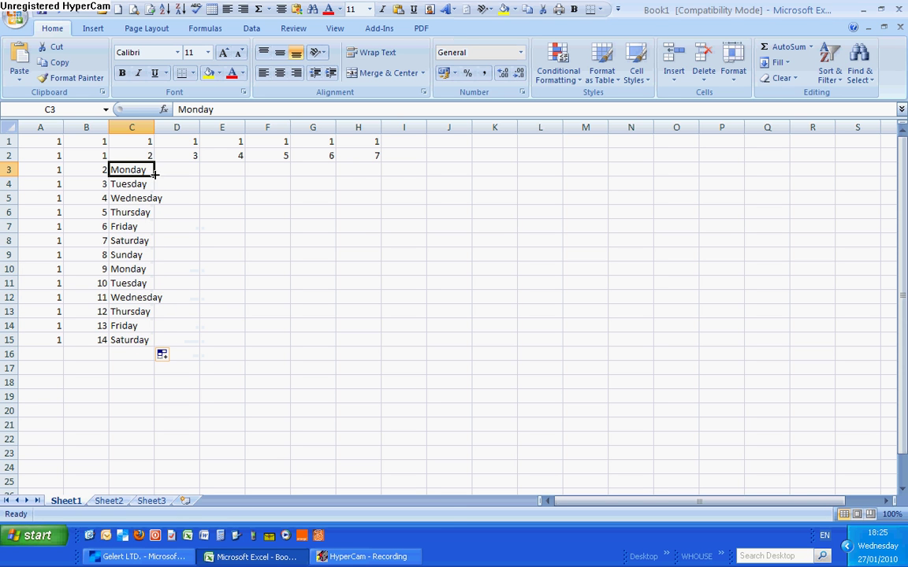
left_click_drag(155, 177, 373, 175)
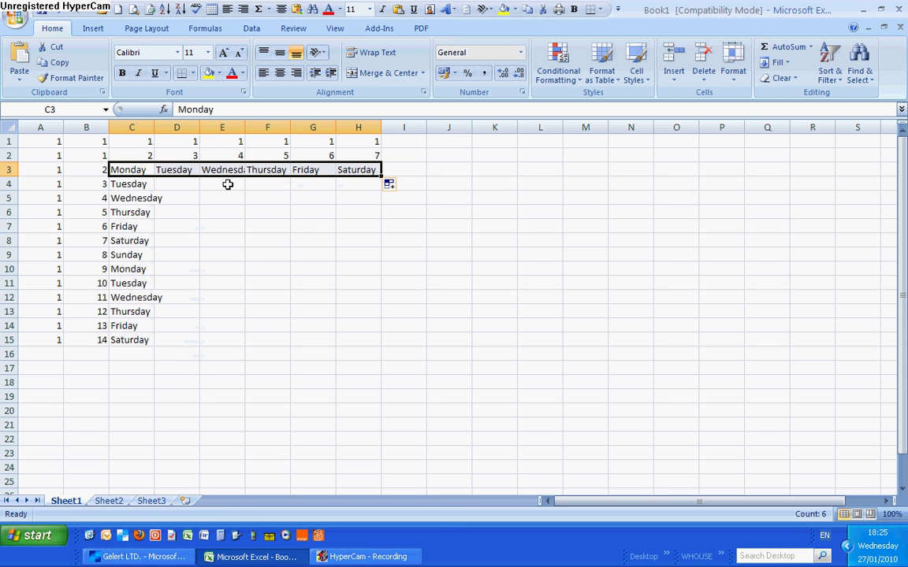
Try to fill a month series from D4 down to D15, starting with "Januaru"
left_click(187, 184)
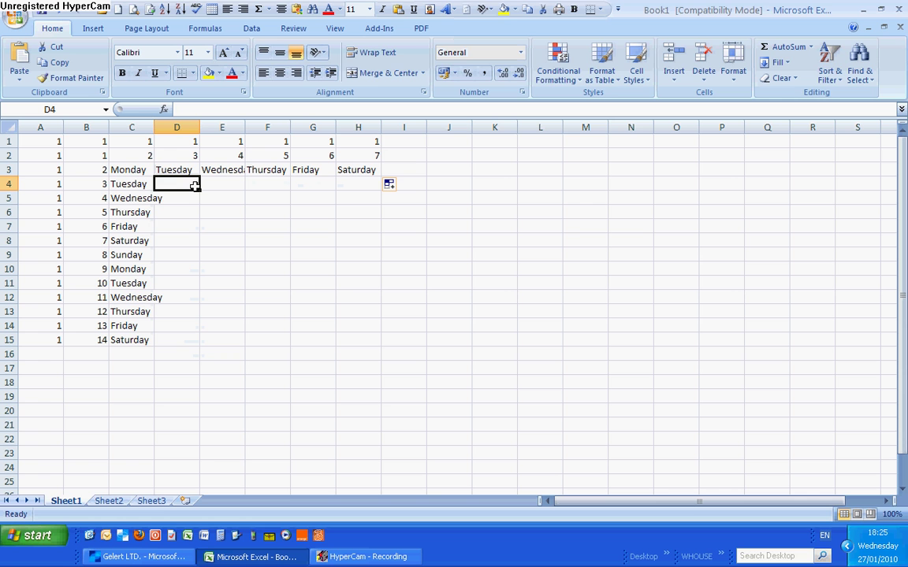
type("Janua")
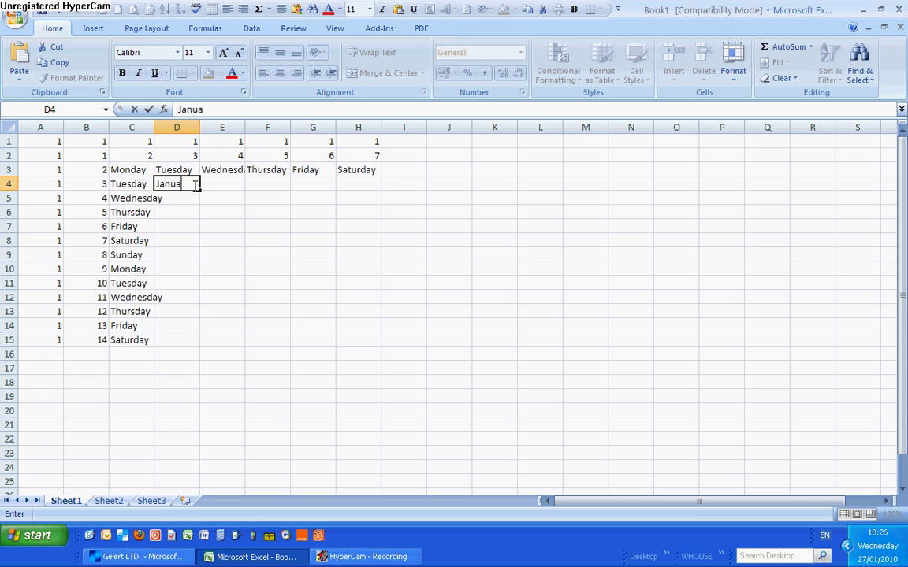
type("ru")
key("Return")
left_click(185, 185)
left_click_drag(199, 191, 189, 343)
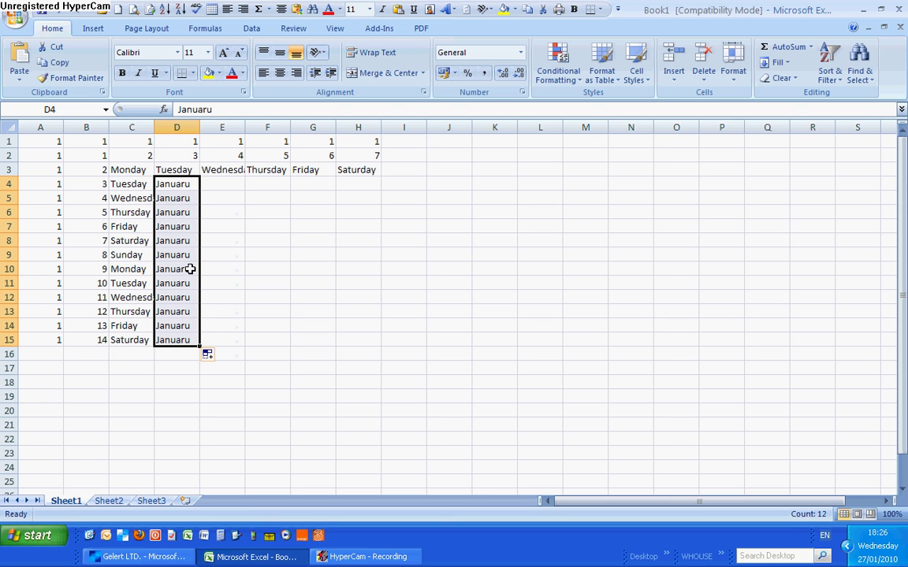
left_click(182, 198)
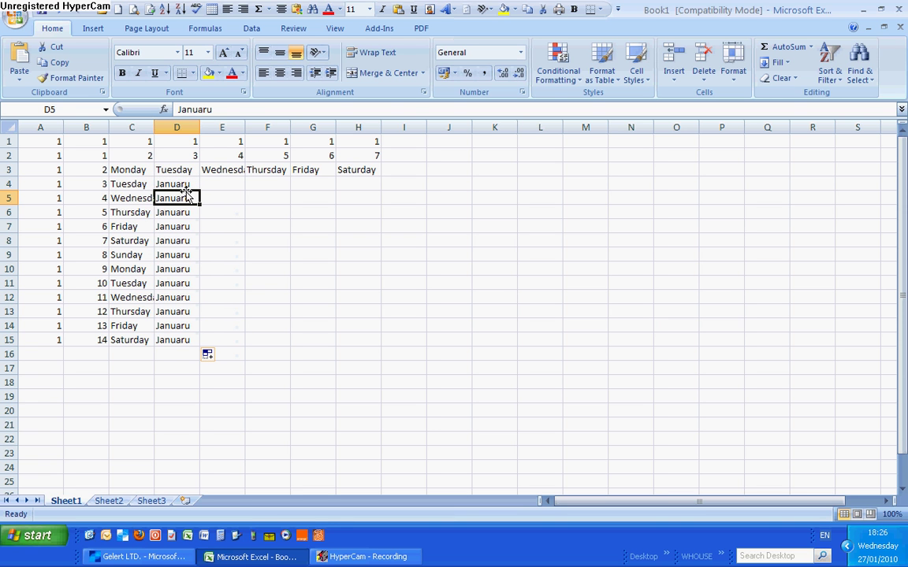
Replace the entry in D4 with "january" and fill the months down to D14
left_click(184, 184)
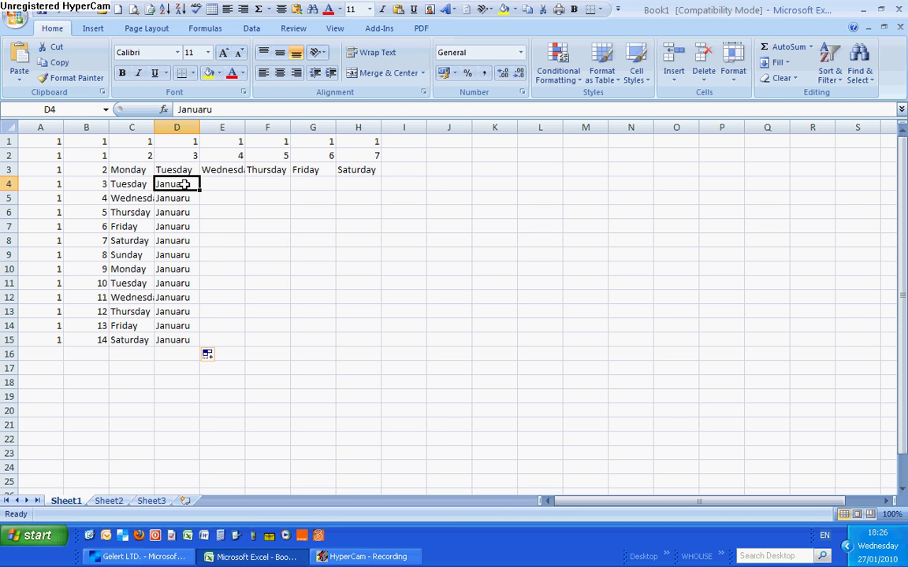
type("januar")
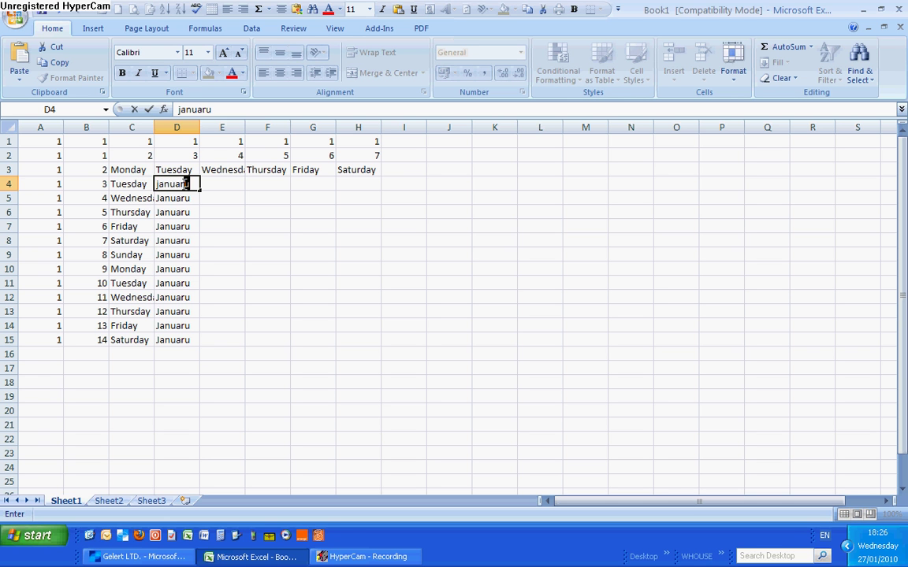
type("y")
key("Tab")
left_click(190, 183)
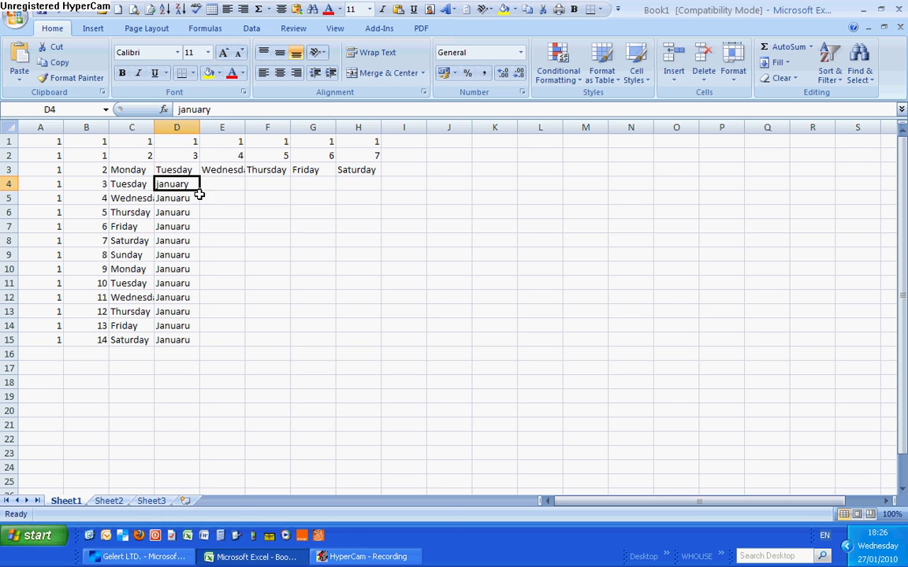
left_click_drag(199, 191, 197, 330)
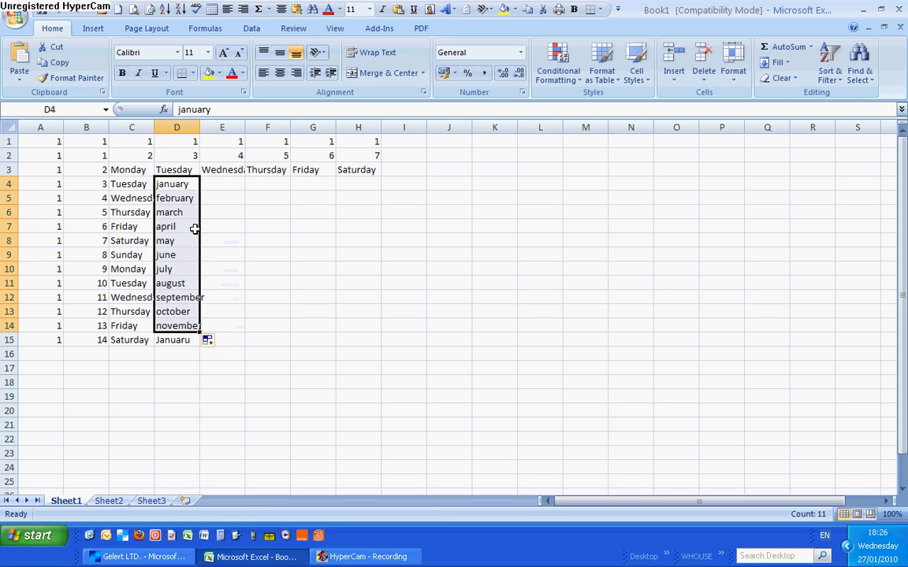
Clear the misspelled month in D15 and fill the months from D4 across to H4
left_click(178, 339)
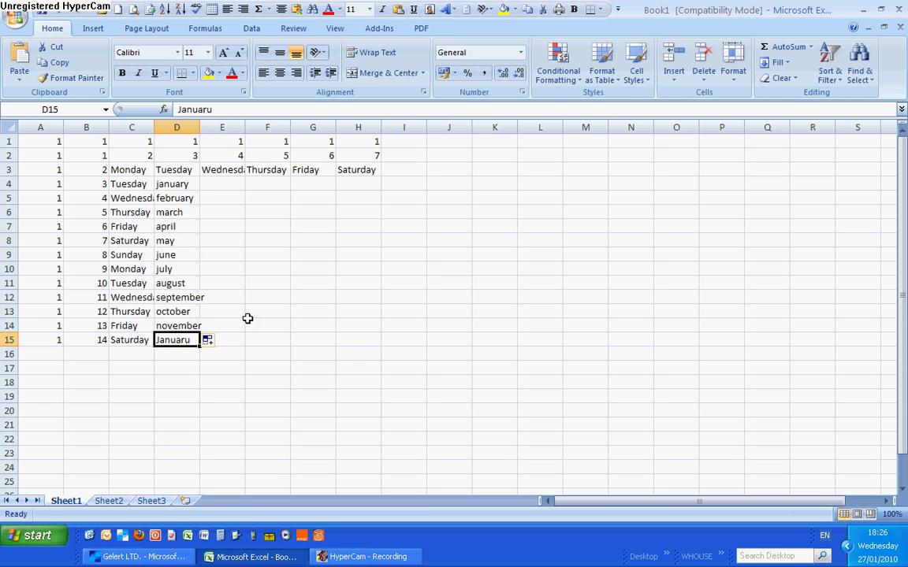
key("Delete")
left_click(157, 185)
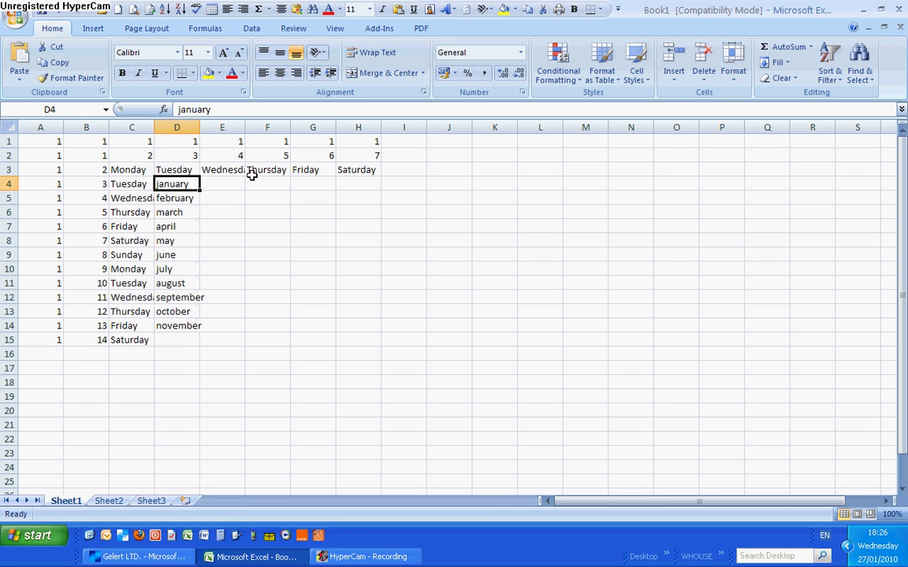
left_click_drag(200, 192, 374, 196)
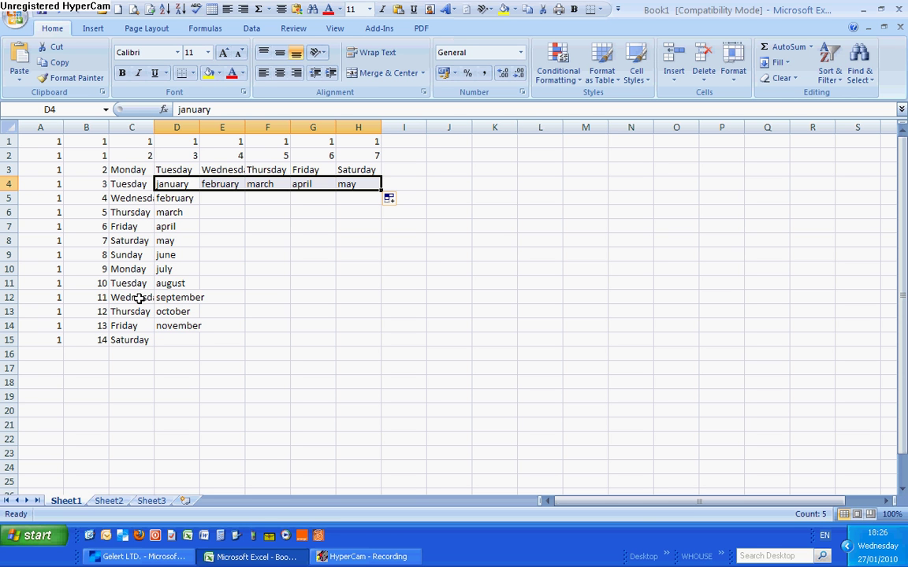
Try widening column C manually to fit the longest weekday name, and undo the width change
left_click(133, 127)
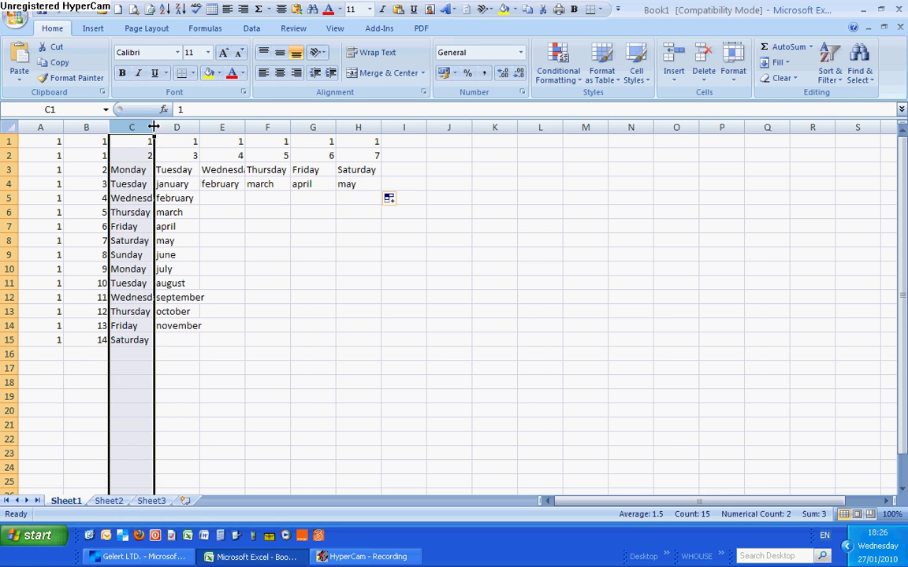
left_click_drag(154, 127, 165, 127)
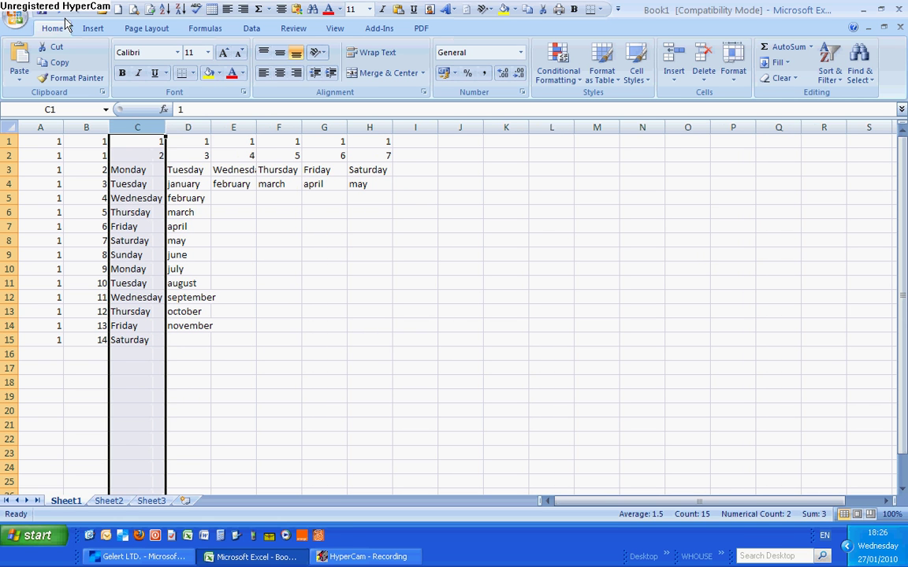
key("ctrl+z")
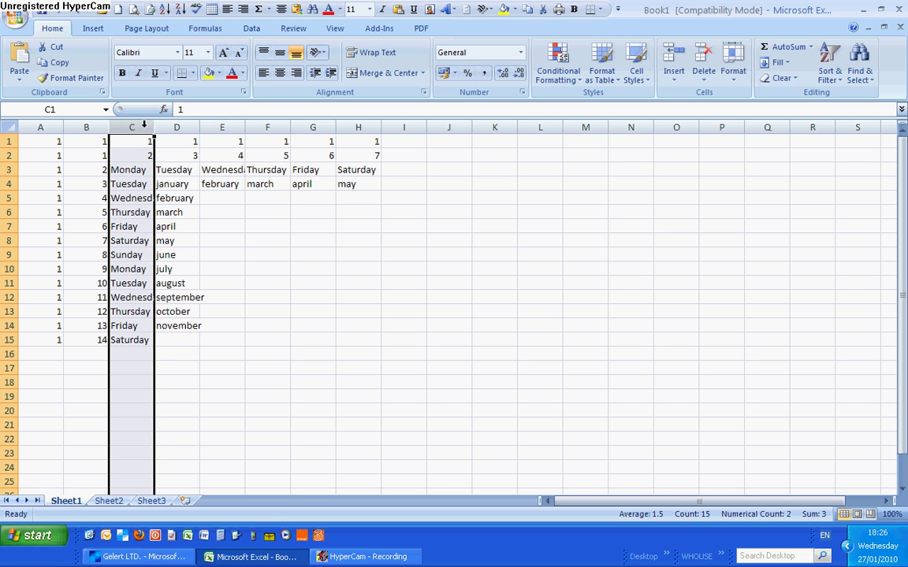
Autofit the widths of columns A through H to their contents
key("shift+Right")
key("shift+Right")
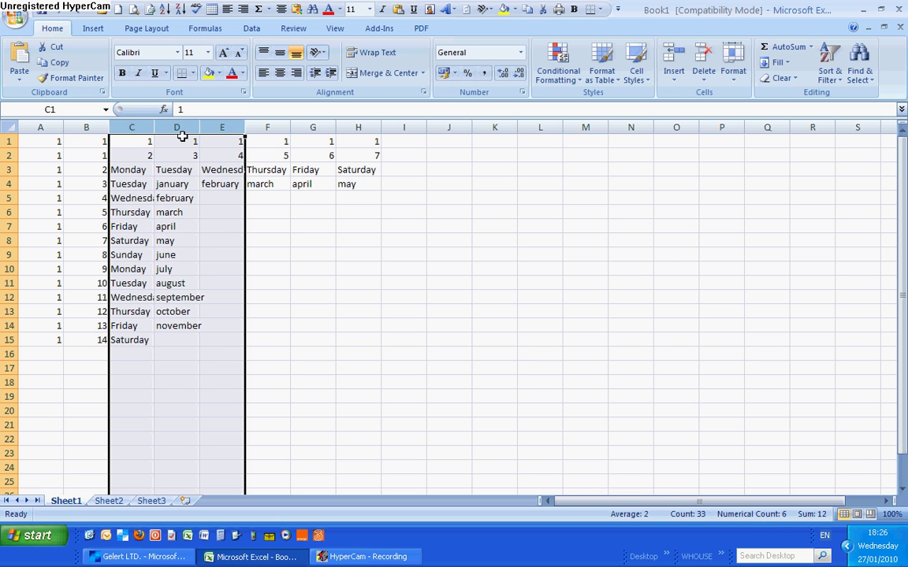
left_click(14, 128)
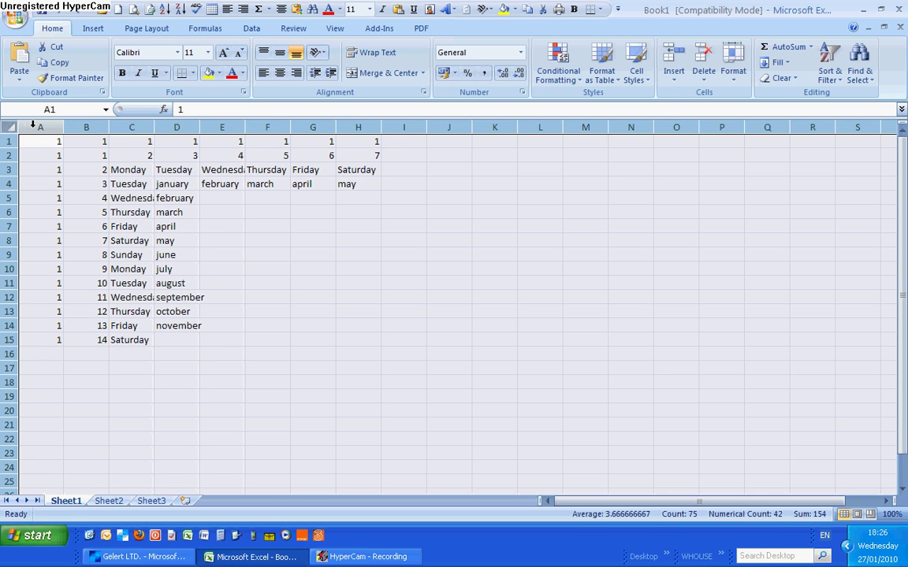
left_click_drag(40, 127, 347, 150)
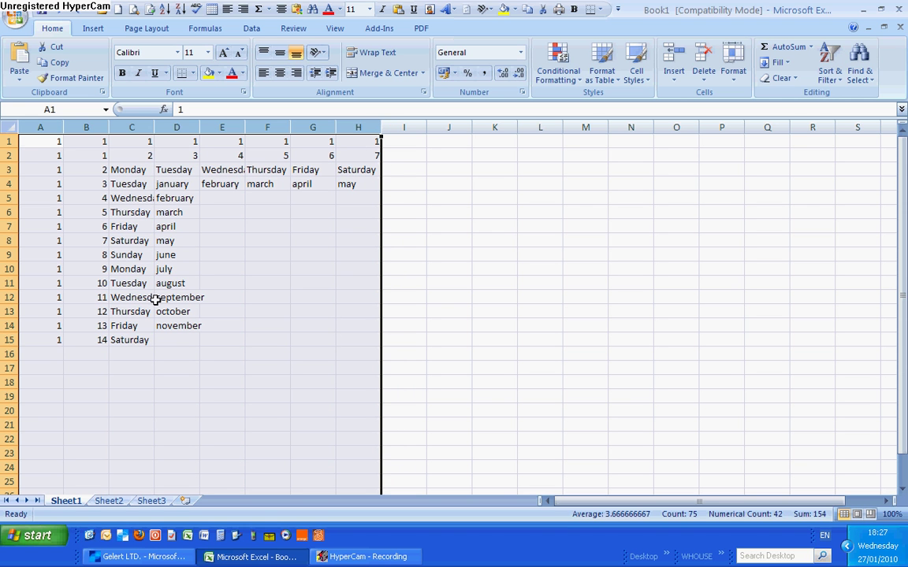
double_click(381, 126)
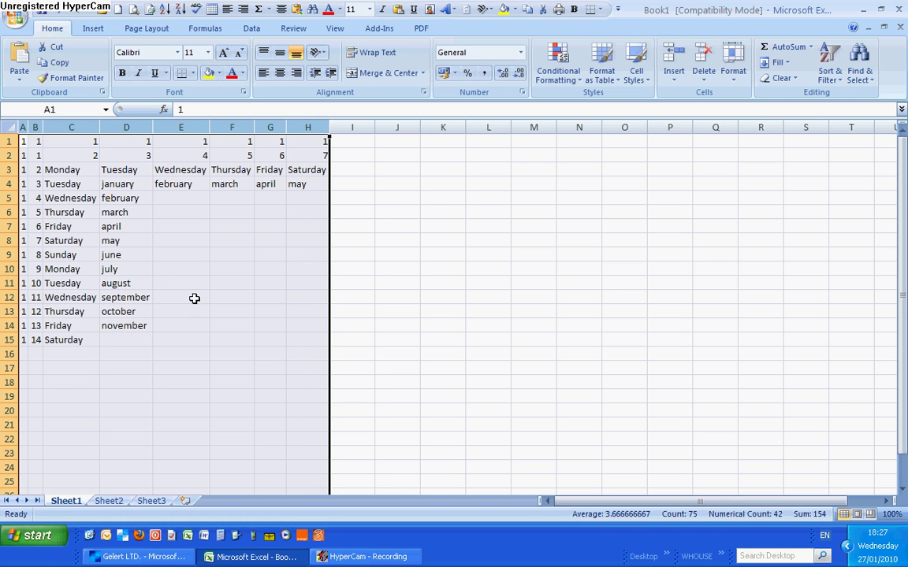
Try centre and left alignment on columns A through H, settling on right alignment
left_click(279, 79)
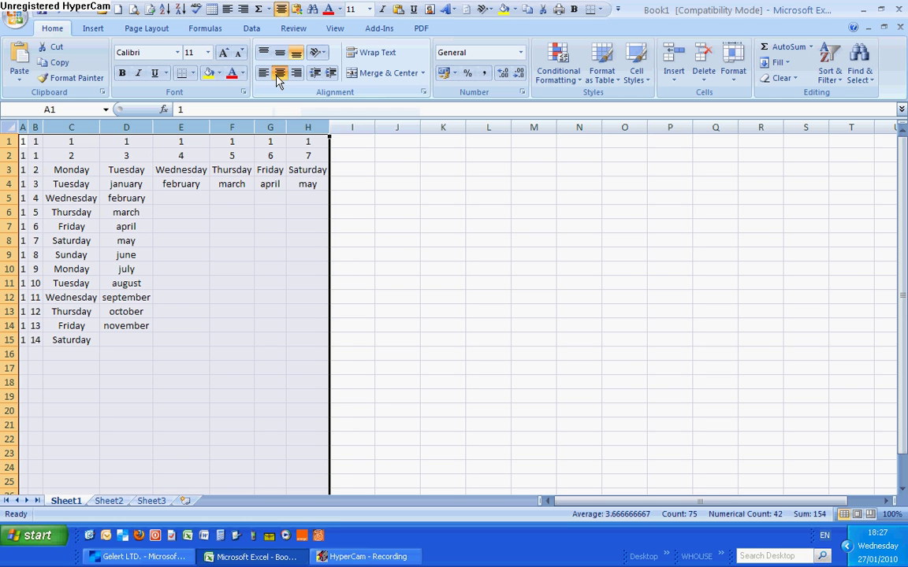
left_click(263, 81)
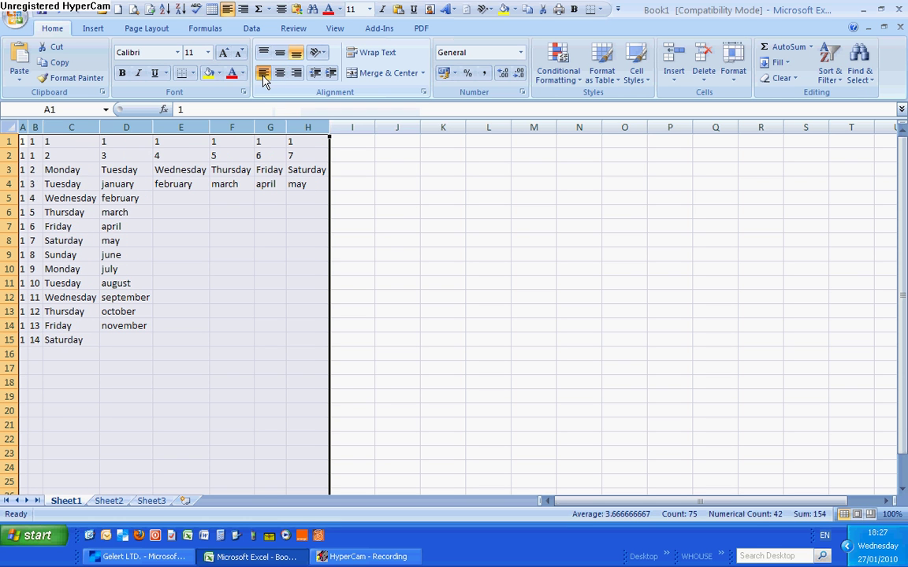
left_click(298, 79)
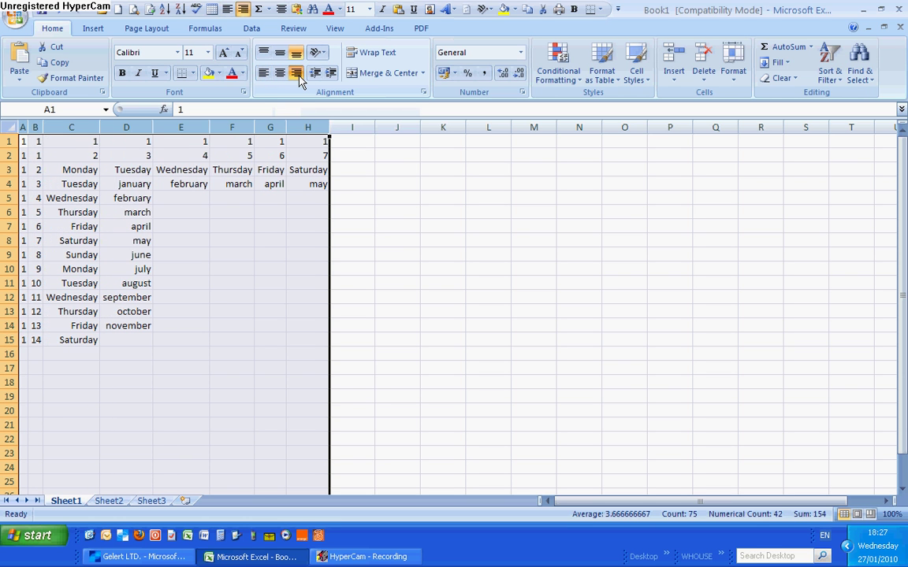
Centre-align the contents of columns A through H and deselect the columns
left_click(280, 74)
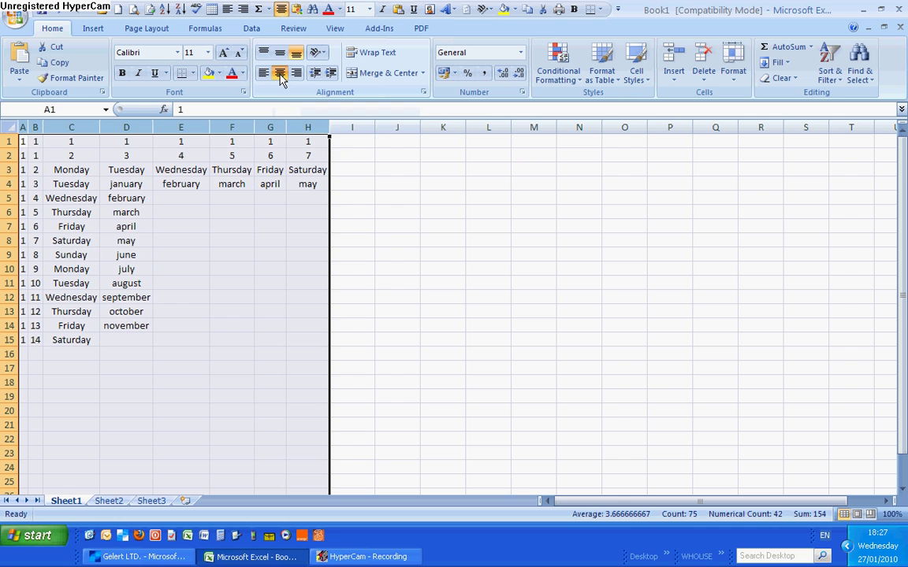
left_click(423, 283)
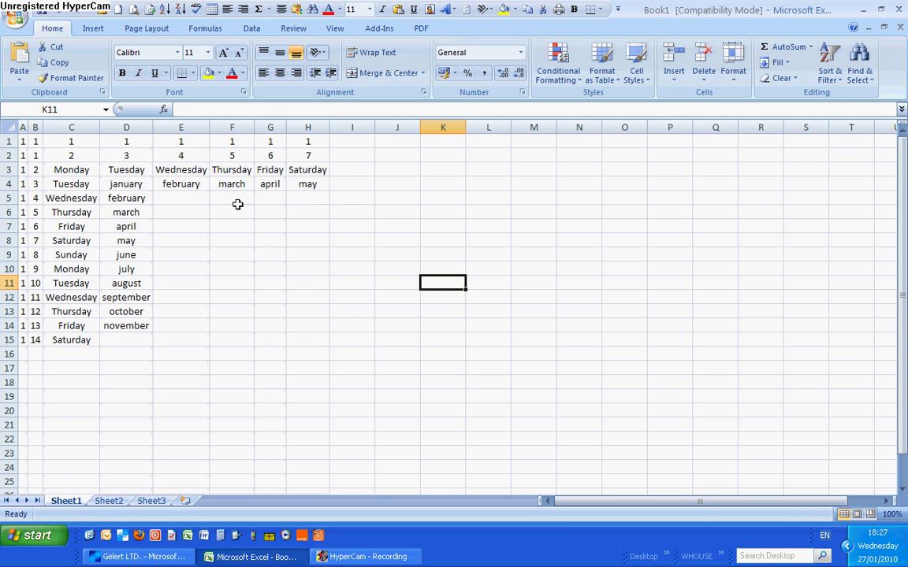
Give the march cell F4 a red font colour and a yellow fill
left_click(218, 183)
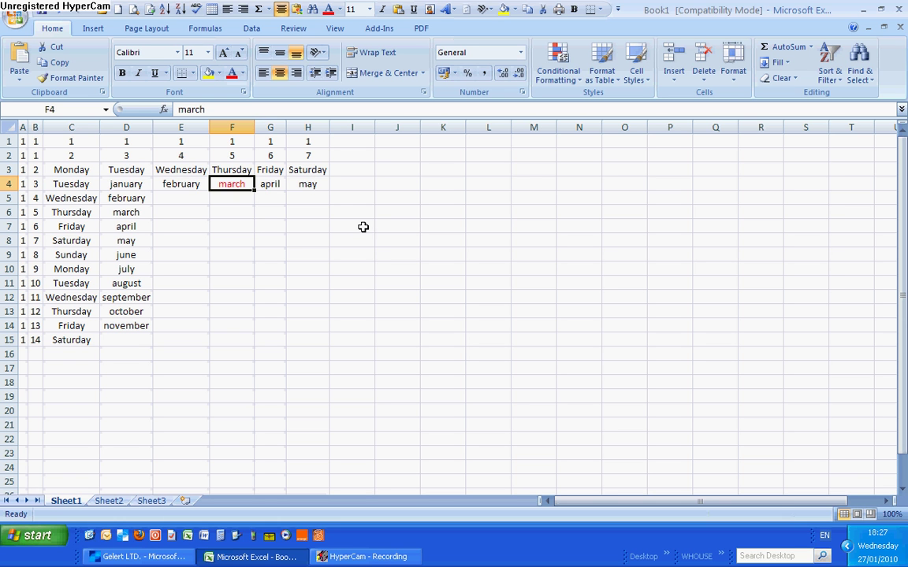
left_click(207, 74)
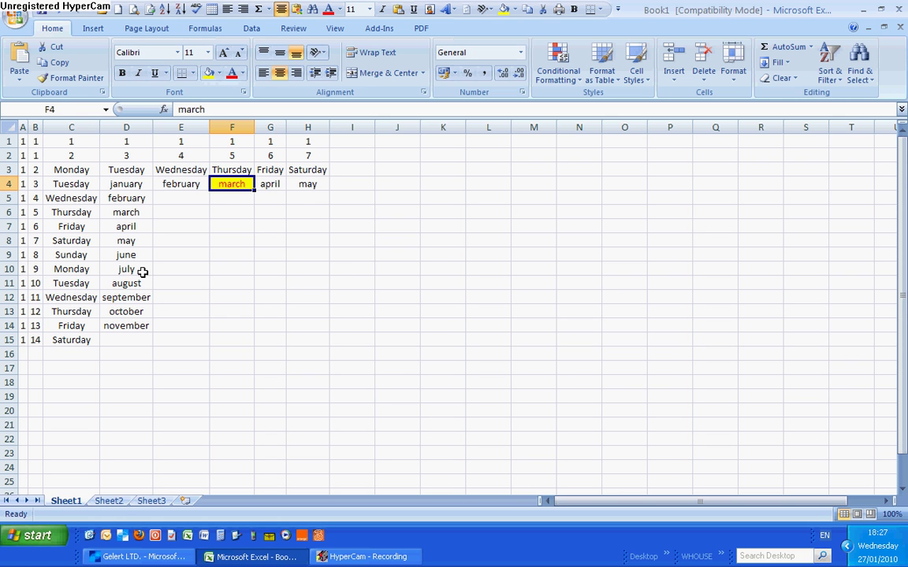
Format C5:D10 with a light blue font colour and change its fill from a trial yellow to red
left_click_drag(142, 271, 71, 198)
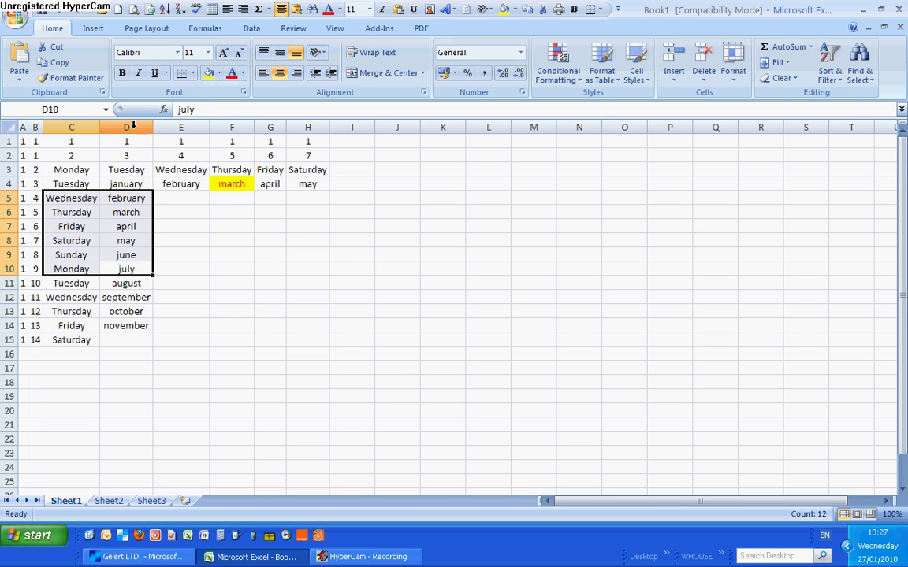
left_click(209, 74)
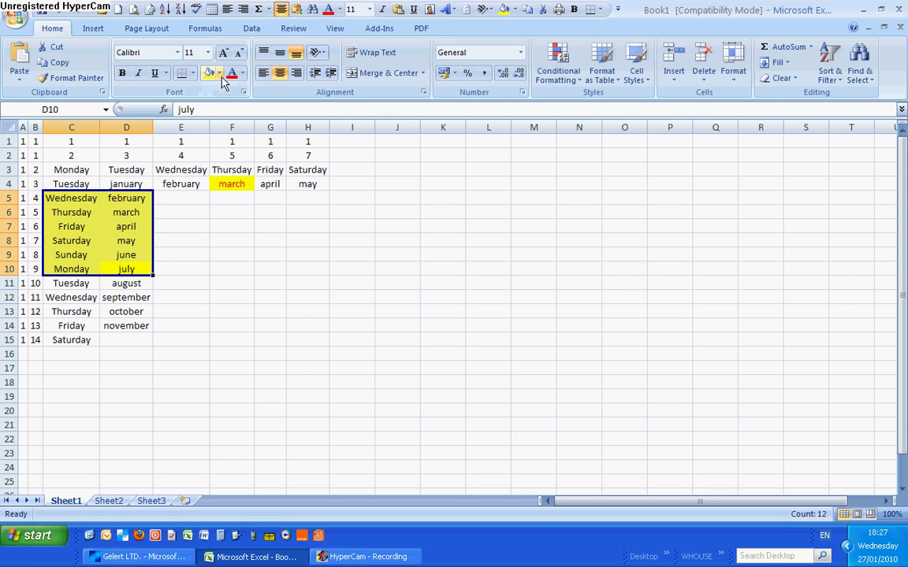
left_click(244, 73)
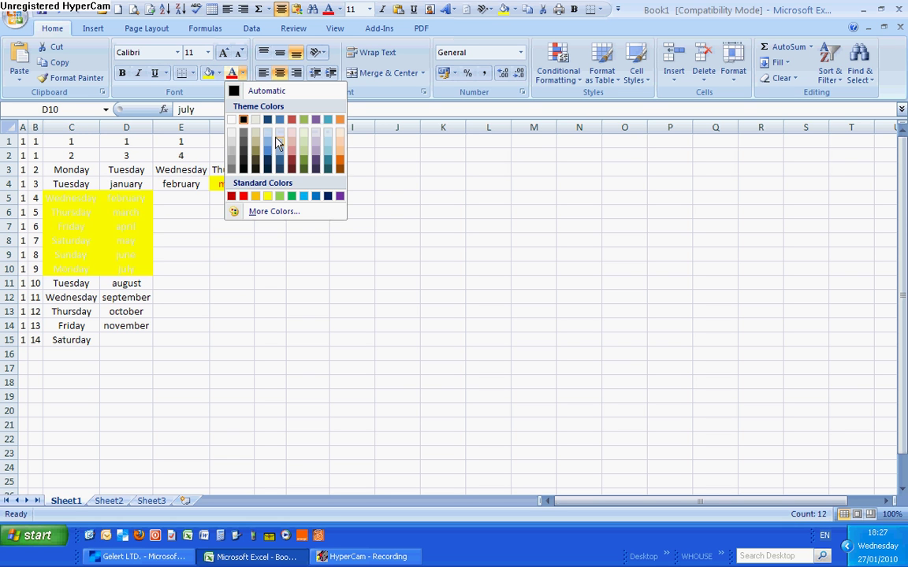
left_click(252, 133)
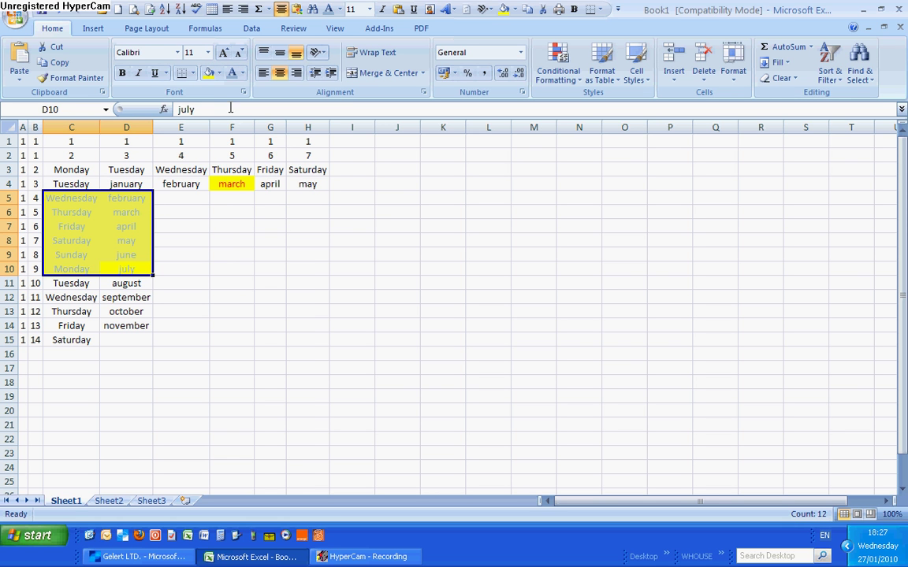
left_click(221, 73)
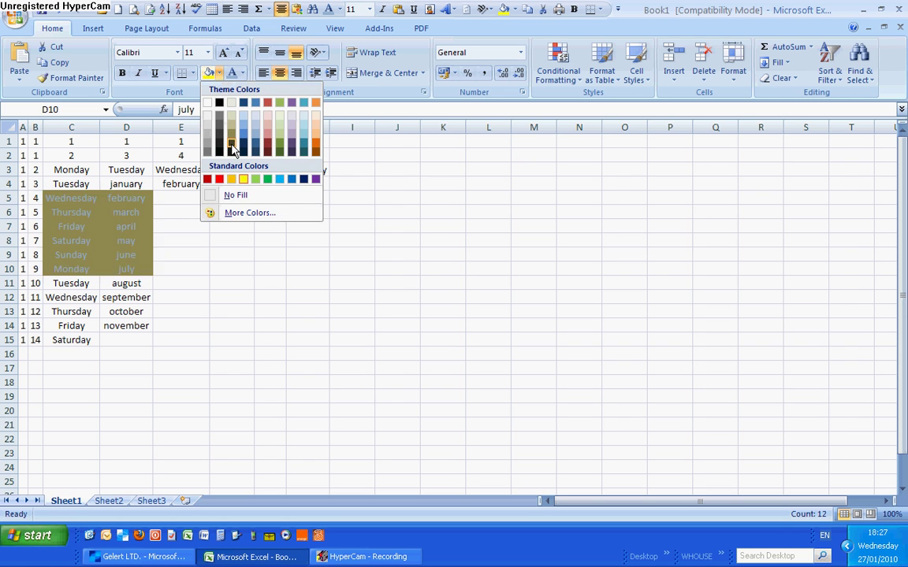
left_click(207, 179)
left_click(230, 169)
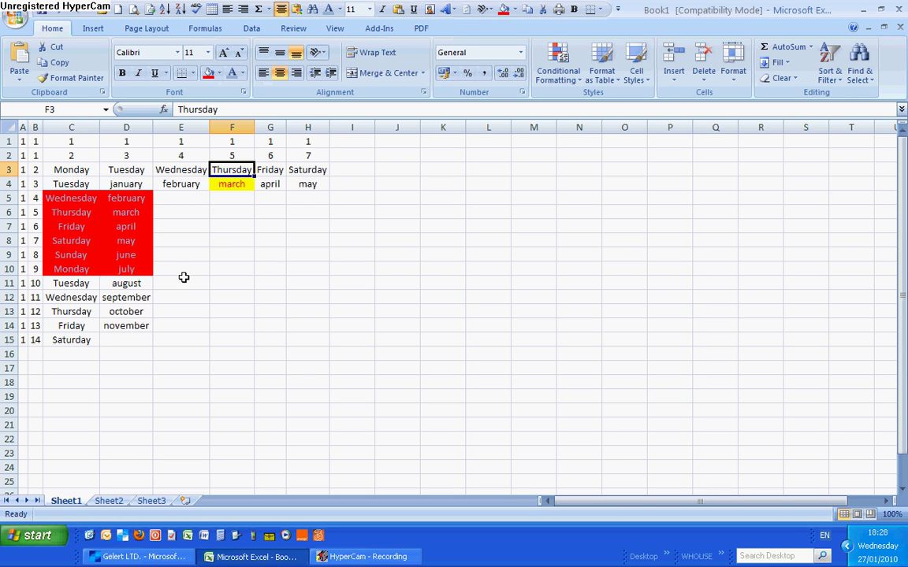
Apply All Borders to the weekday and month cells C5:D15
left_click(130, 337)
left_click_drag(129, 337, 72, 198)
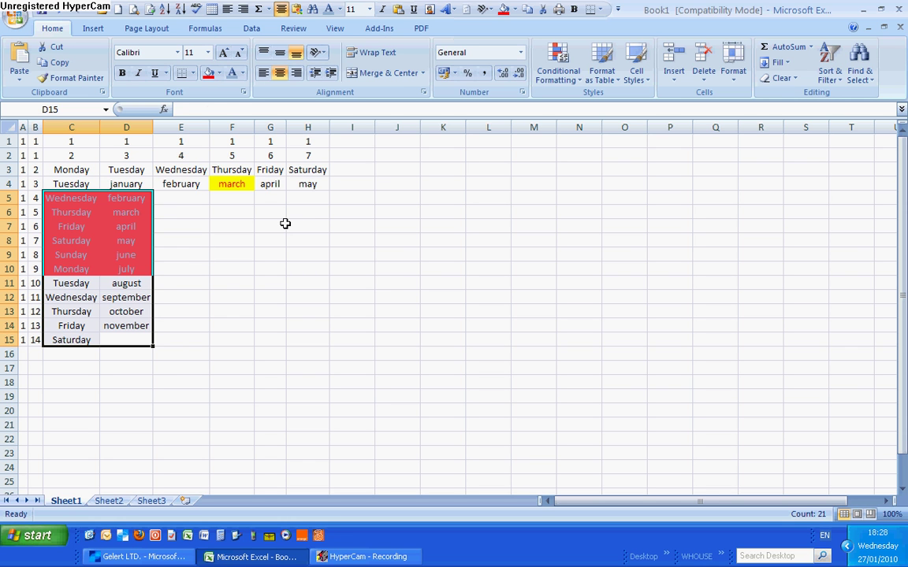
left_click(193, 73)
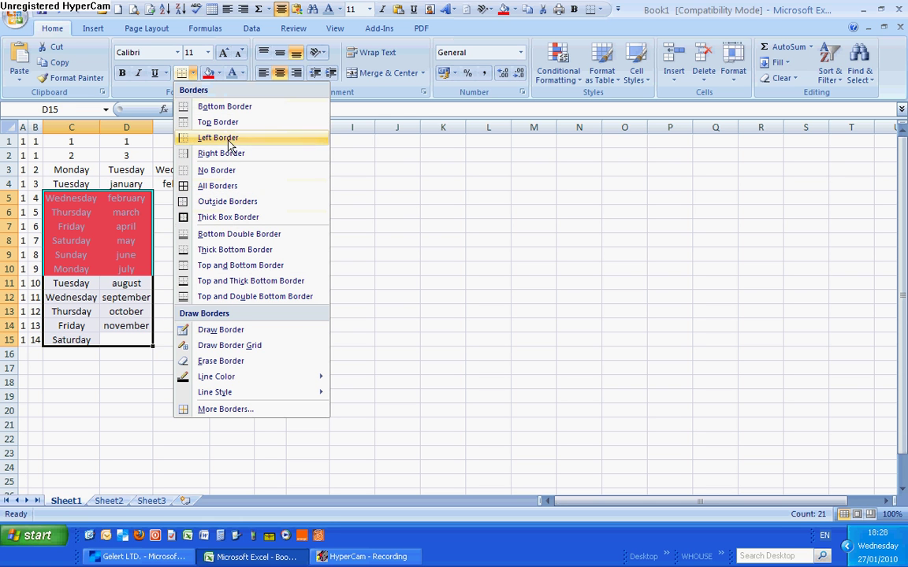
left_click(229, 192)
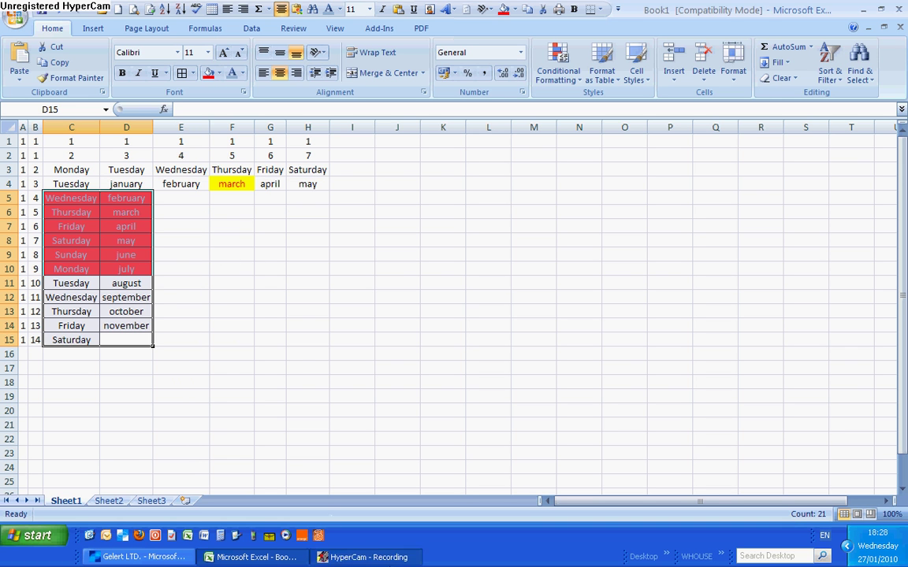
left_click(368, 556)
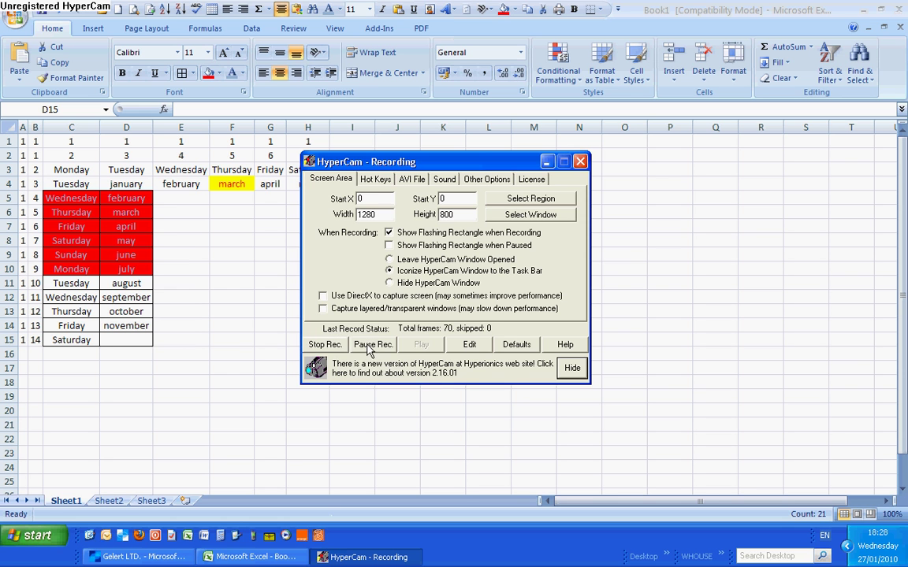
left_click(545, 161)
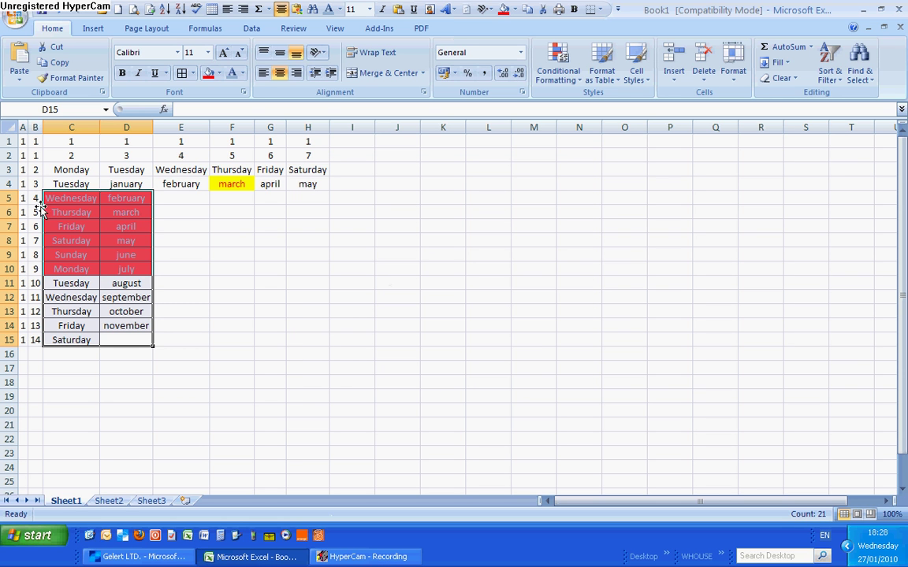
Insert two blank rows above the Monday/july row at row 10, one at a time
left_click(12, 268)
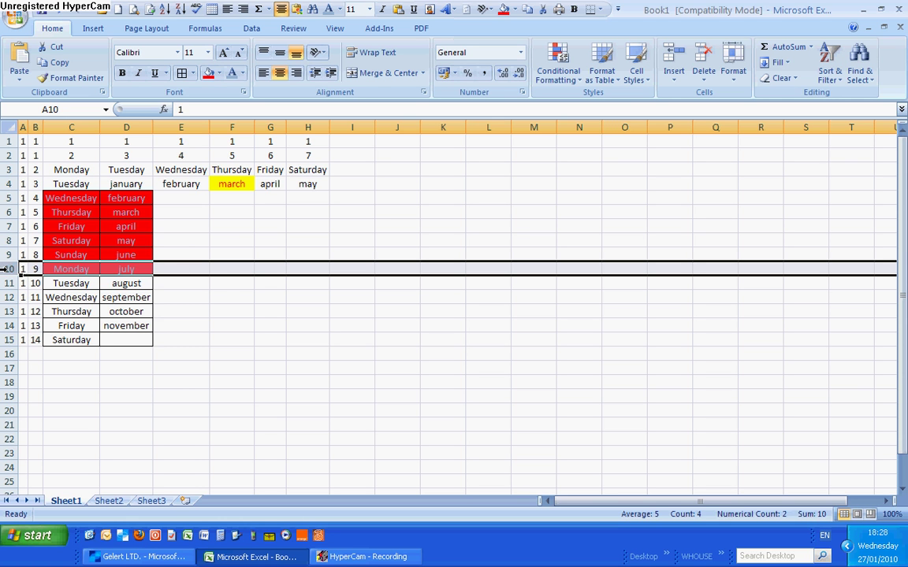
right_click(51, 268)
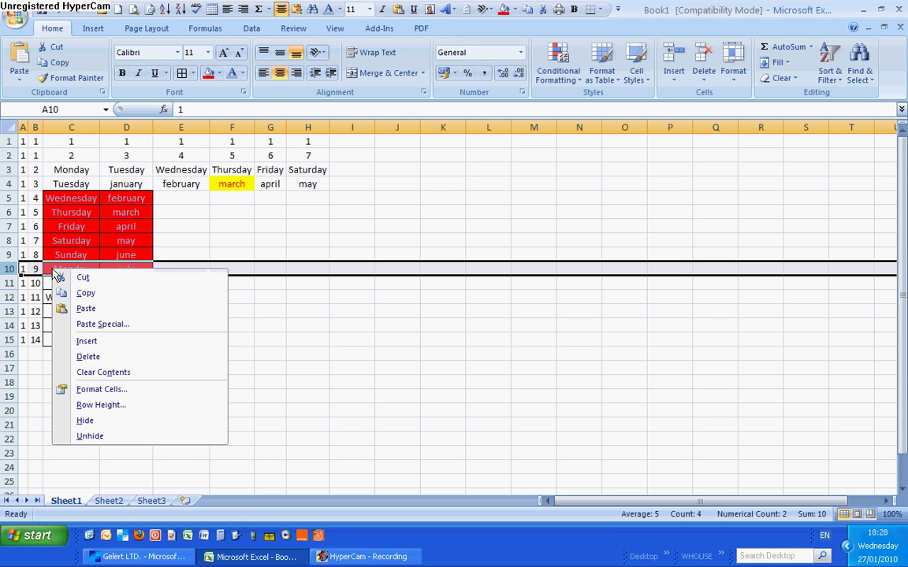
left_click(103, 347)
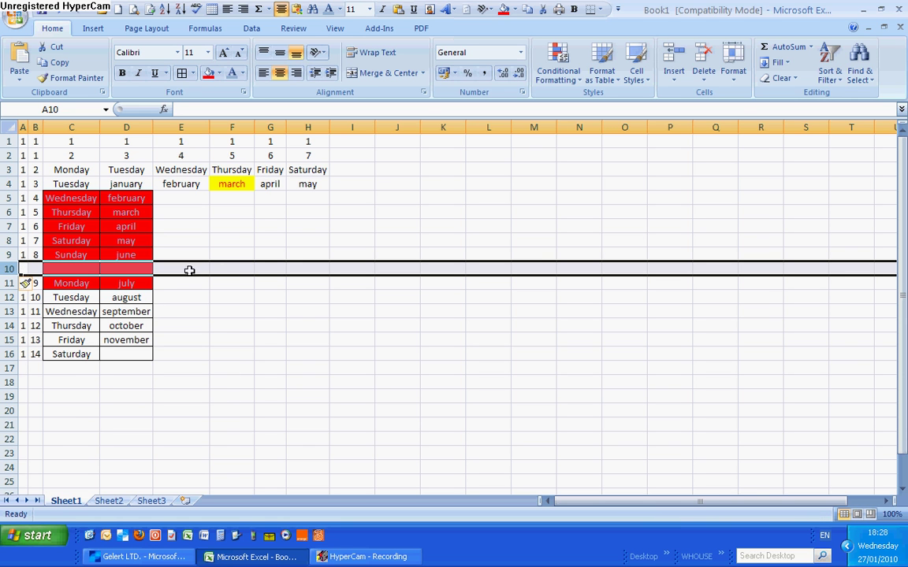
right_click(58, 270)
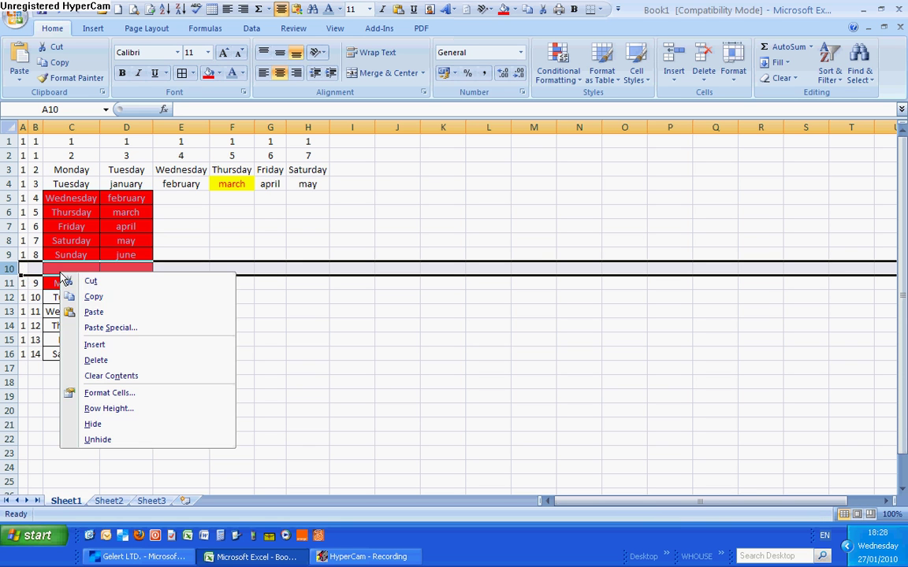
left_click(116, 347)
left_click(171, 322)
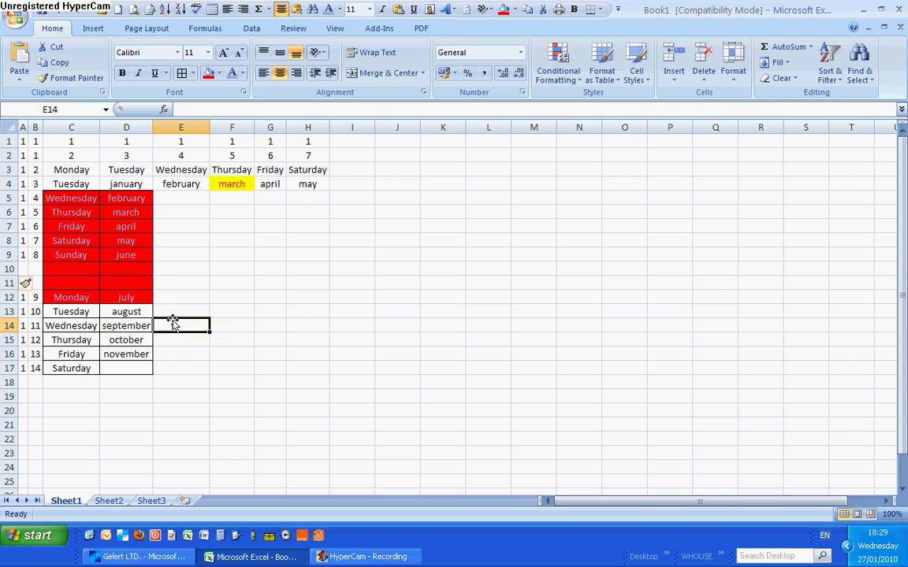
Insert two more blank rows at row 10 and another four, selecting as many rows as each insertion adds
left_click_drag(10, 267, 9, 282)
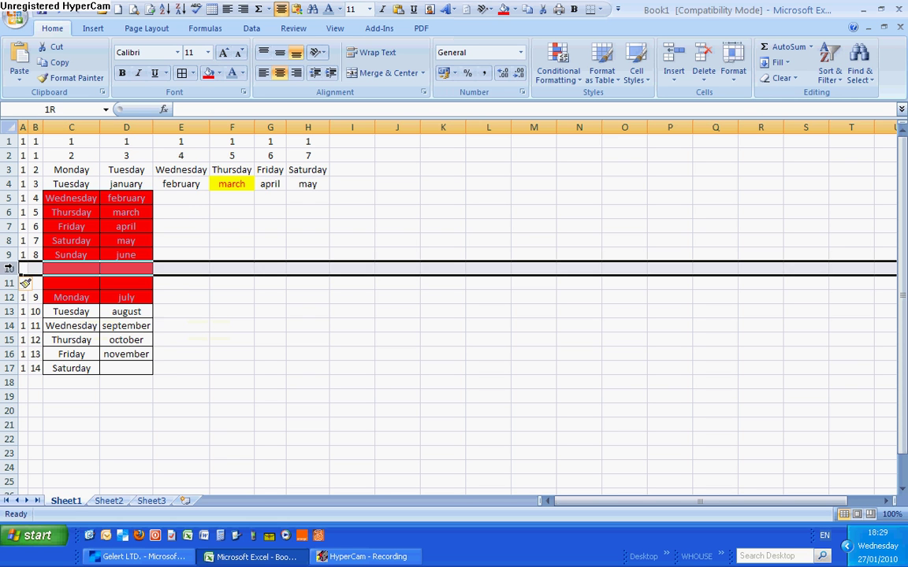
right_click(57, 275)
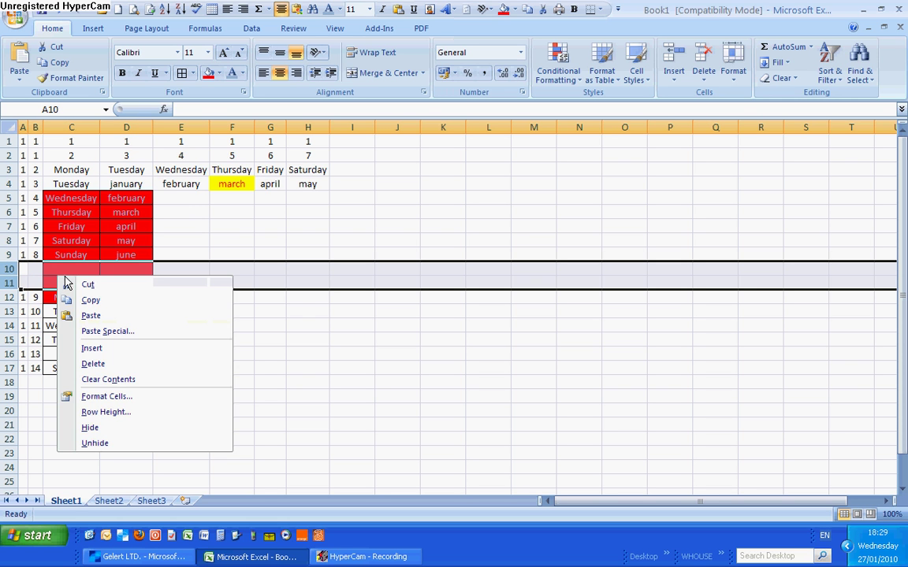
left_click(133, 346)
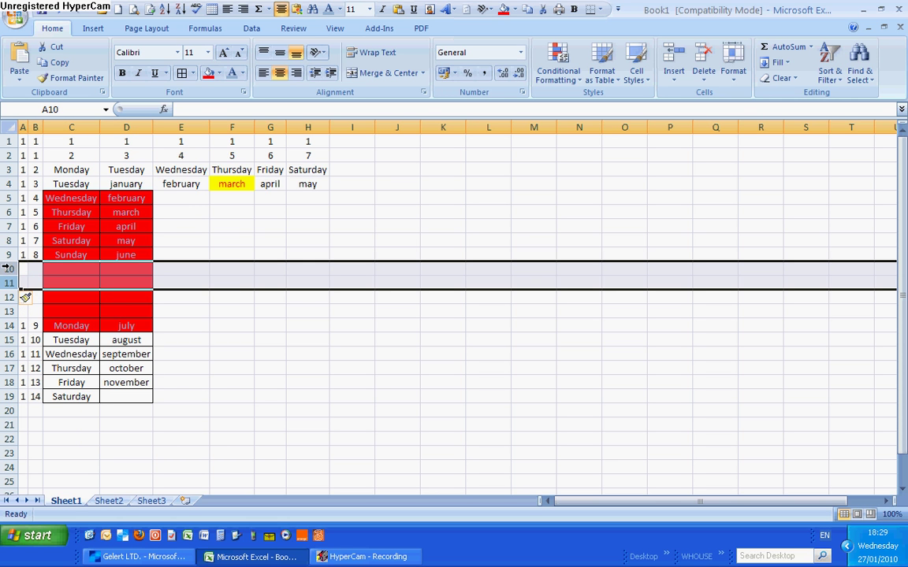
left_click_drag(10, 269, 9, 311)
right_click(63, 305)
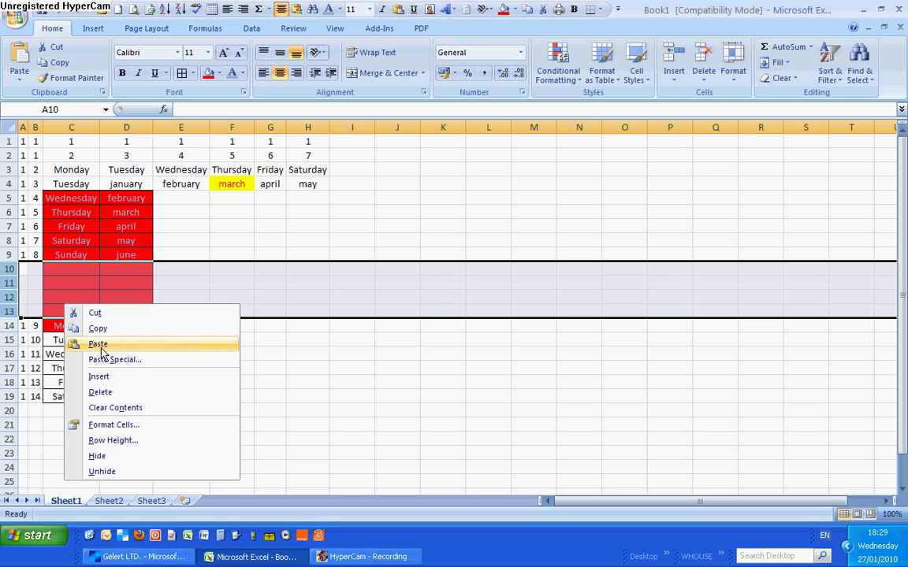
left_click(132, 375)
left_click(245, 338)
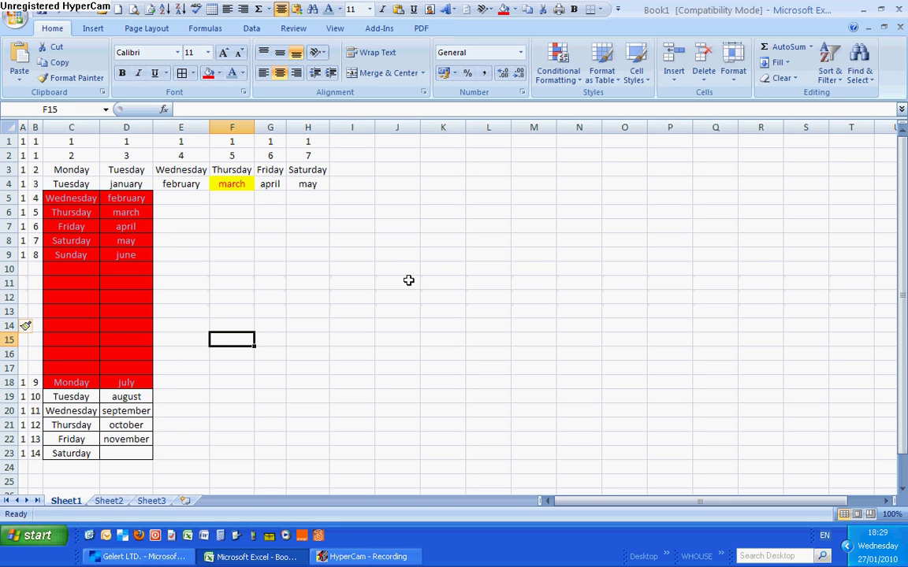
Remove the fill colour from the blank inserted cells C10:D17
left_click_drag(137, 368, 87, 268)
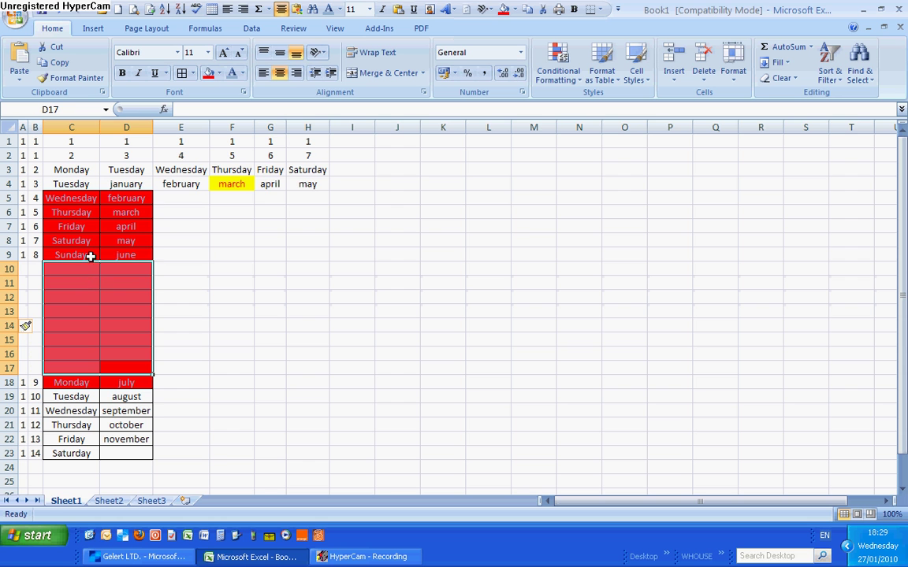
left_click(221, 73)
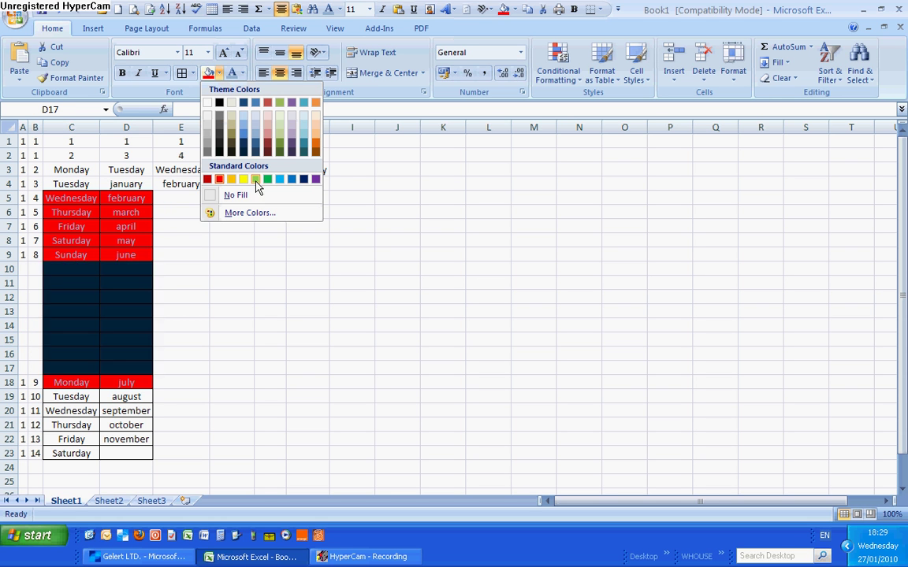
left_click(229, 196)
left_click(315, 286)
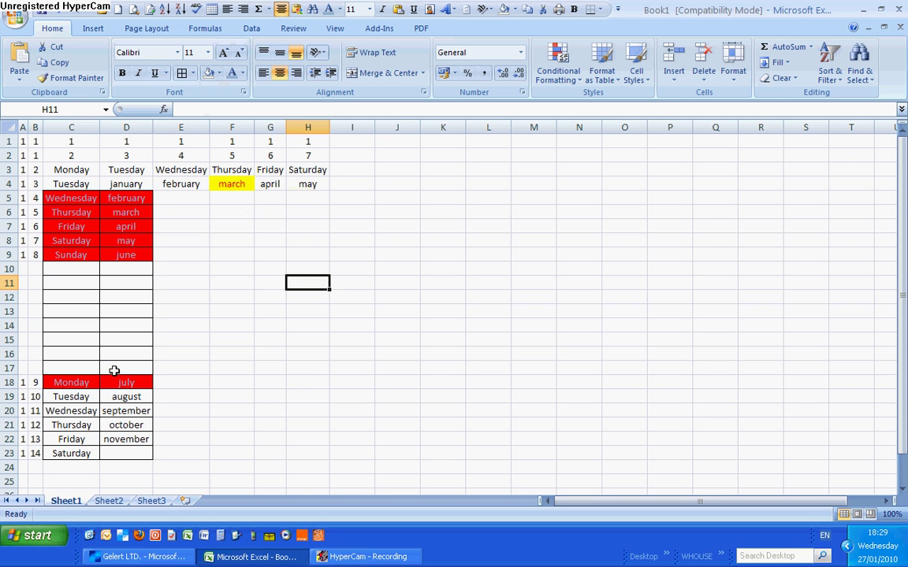
Remove all borders from the blank inserted cells C10:D17
left_click_drag(115, 370, 91, 270)
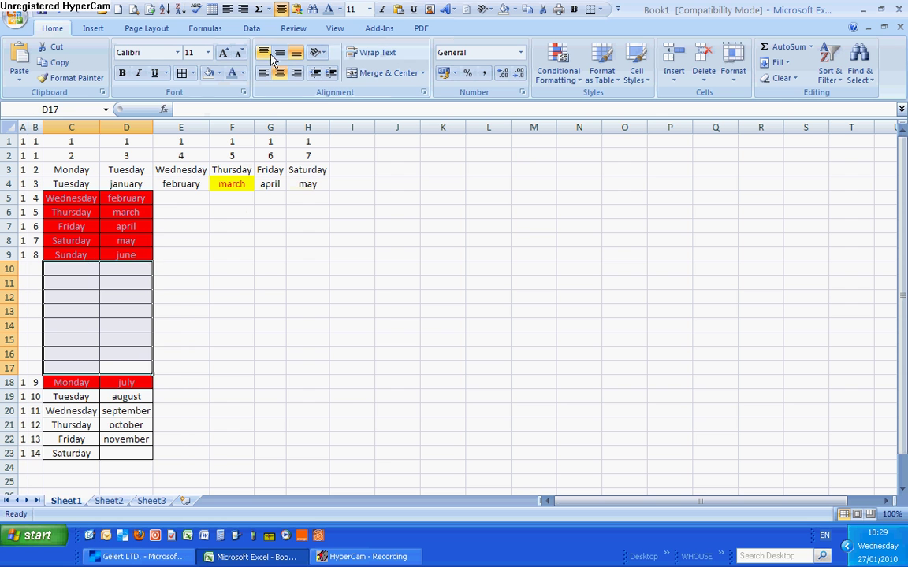
left_click(192, 73)
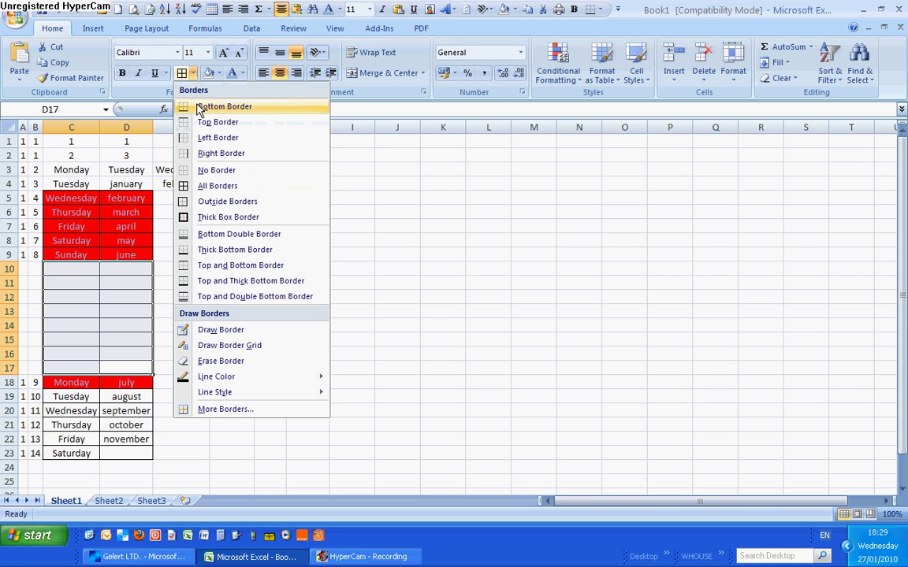
left_click(209, 170)
left_click(299, 339)
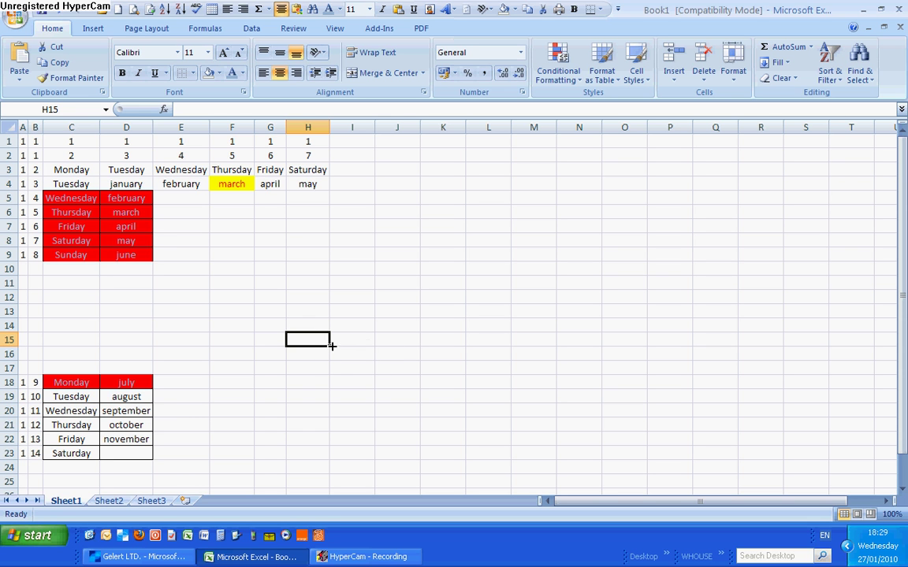
Merge the blank cells F12:G12 into one cell using the Format Cells alignment settings
left_click(231, 295)
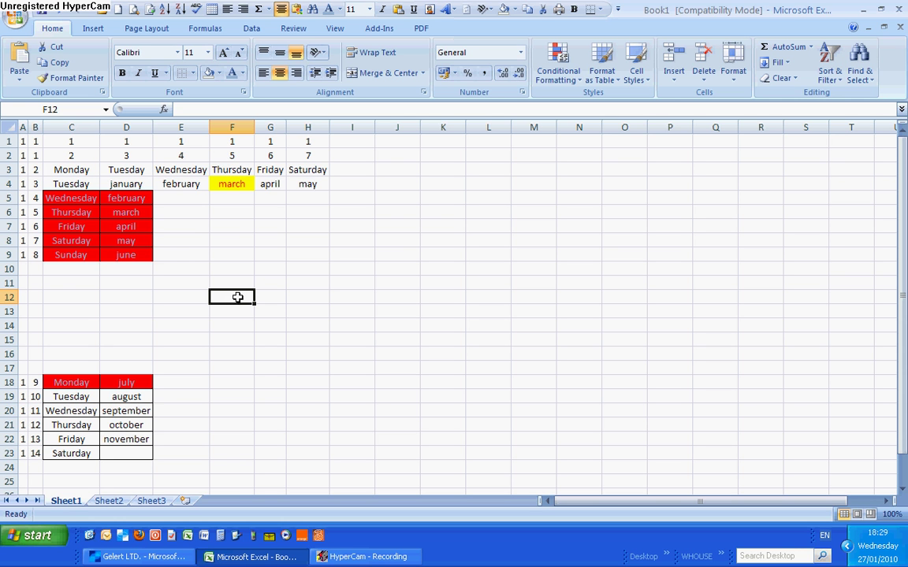
left_click_drag(237, 297, 261, 298)
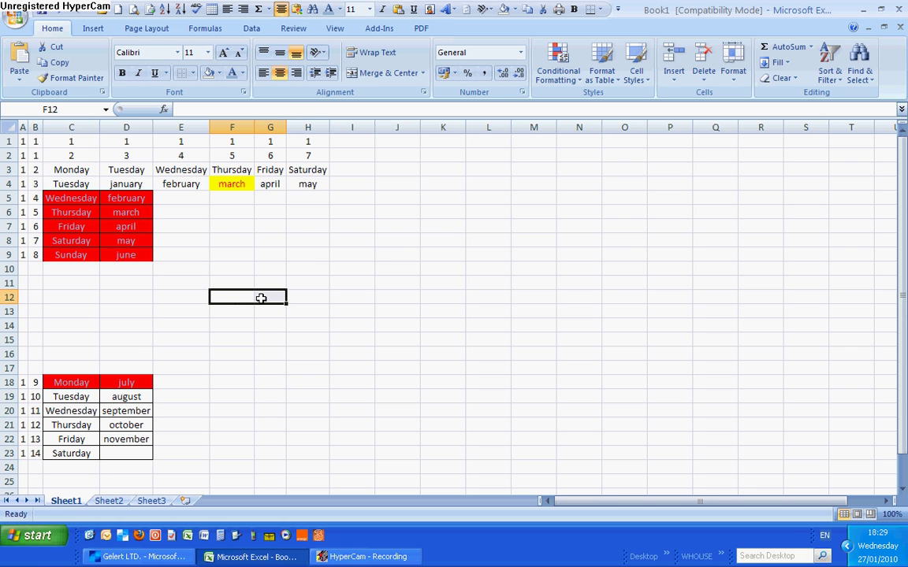
right_click(262, 302)
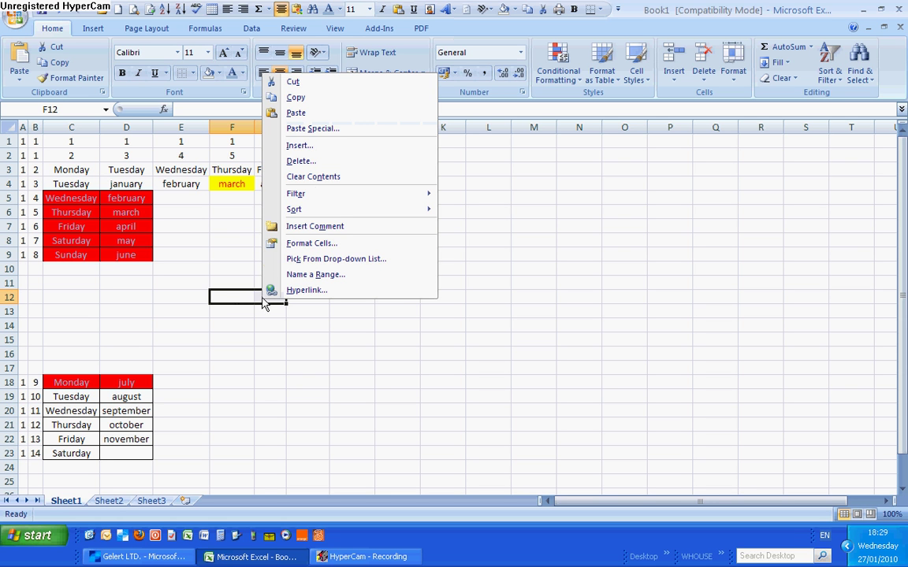
left_click(298, 249)
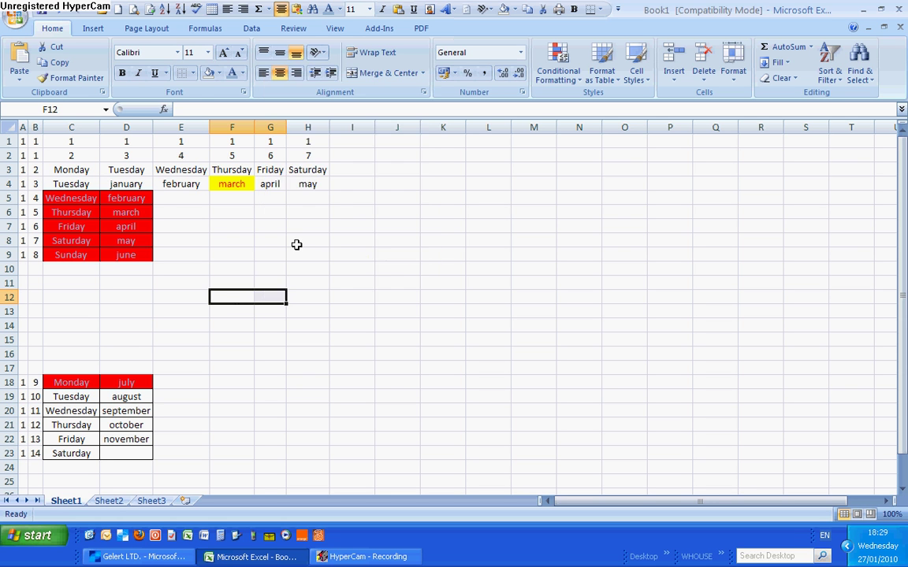
left_click(207, 111)
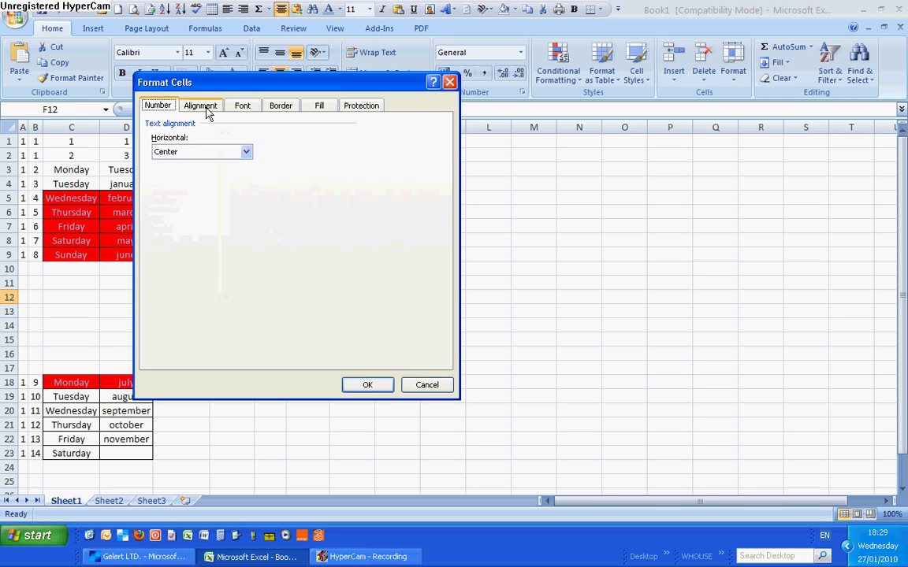
left_click(156, 255)
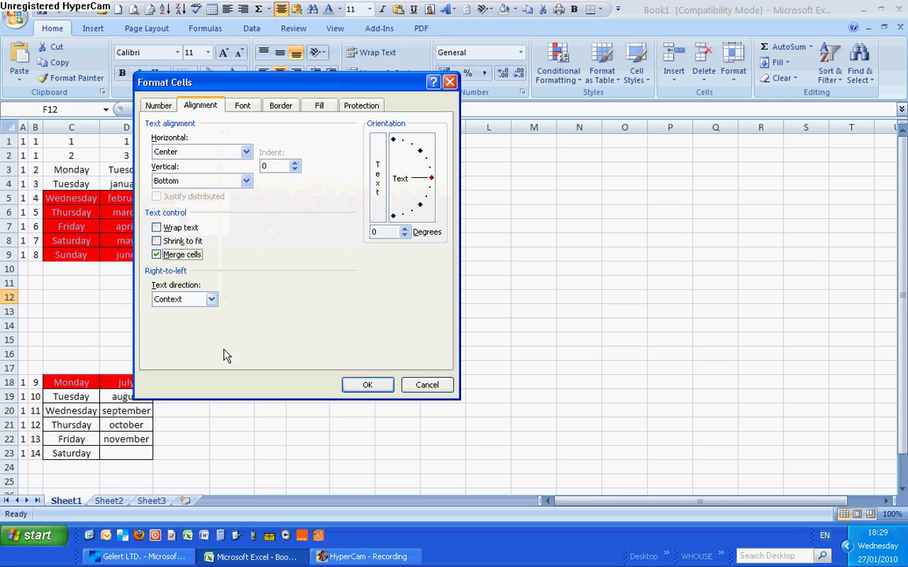
left_click(356, 388)
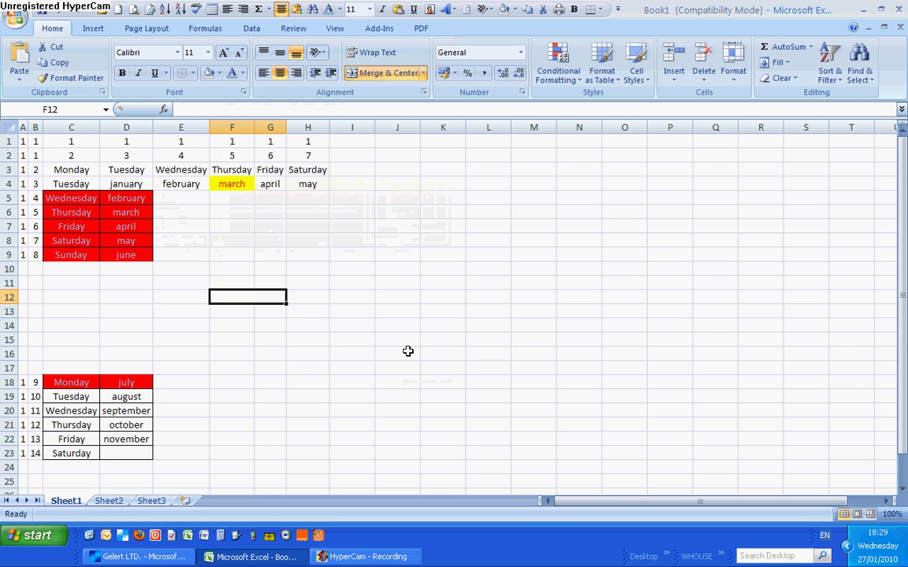
Enter the text "Monday and Tuesday" in the merged cell F12
type("Monday")
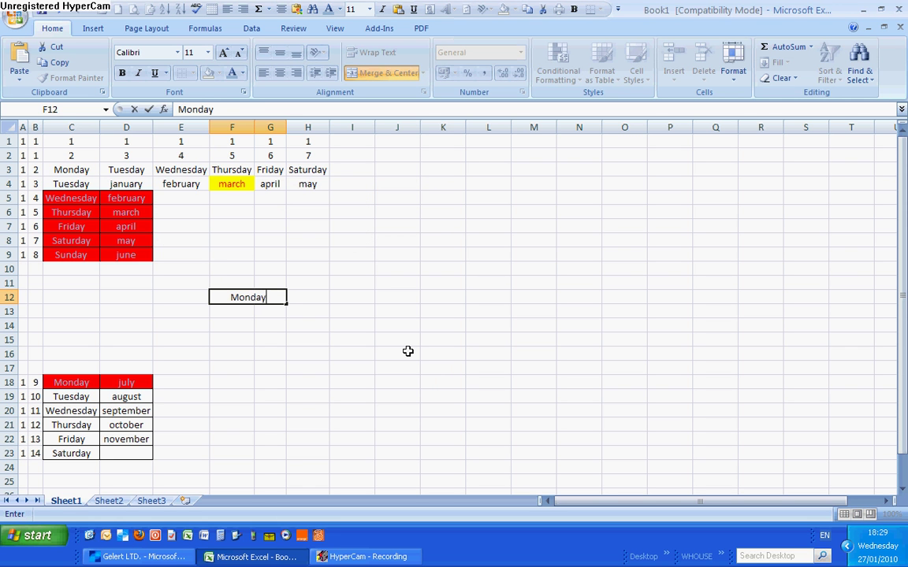
type(" and Tu")
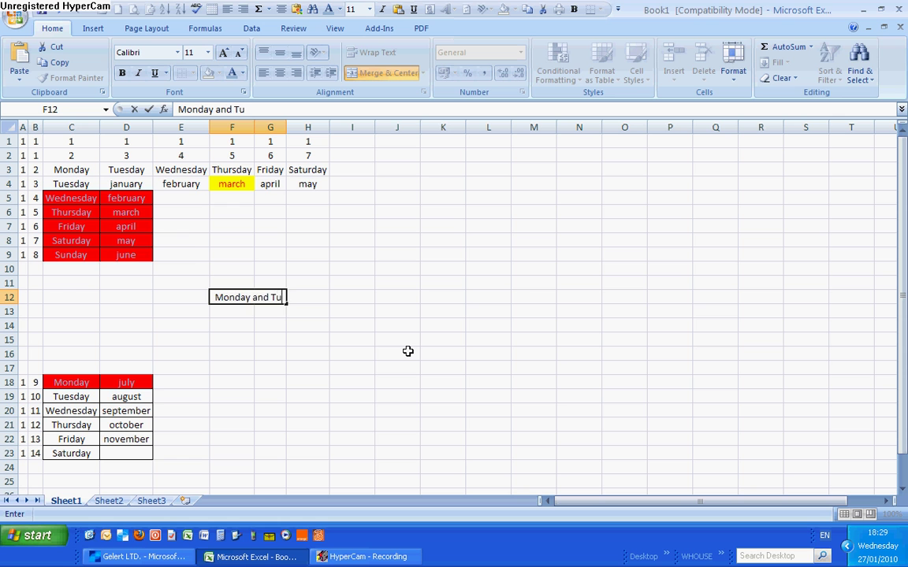
type("esday")
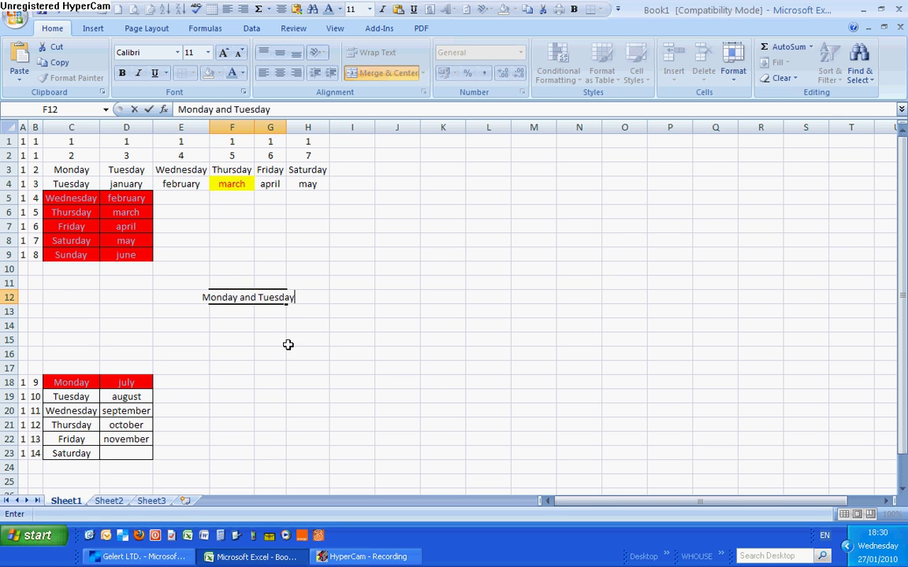
left_click(266, 322)
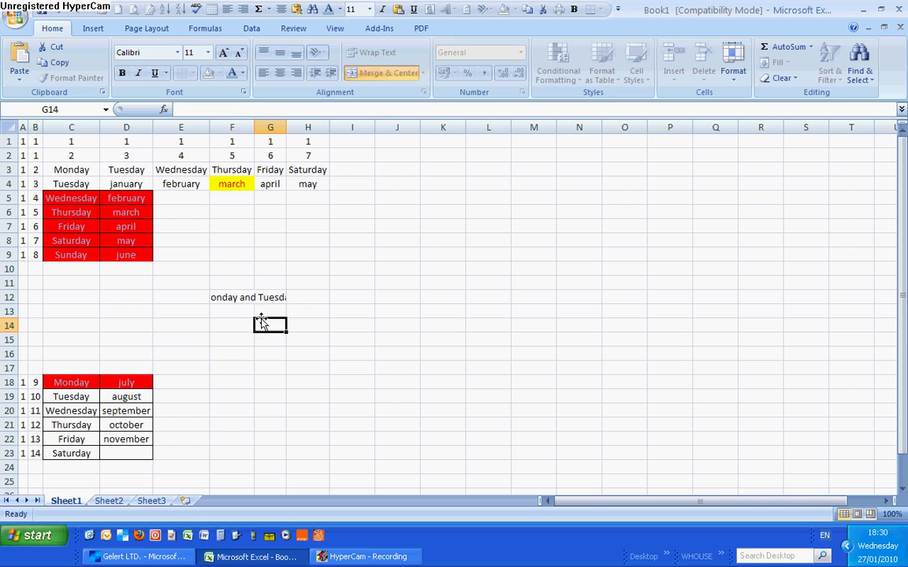
Turn on text wrapping for the merged cell F12 and make row 12 tall enough to fit its text
left_click(249, 296)
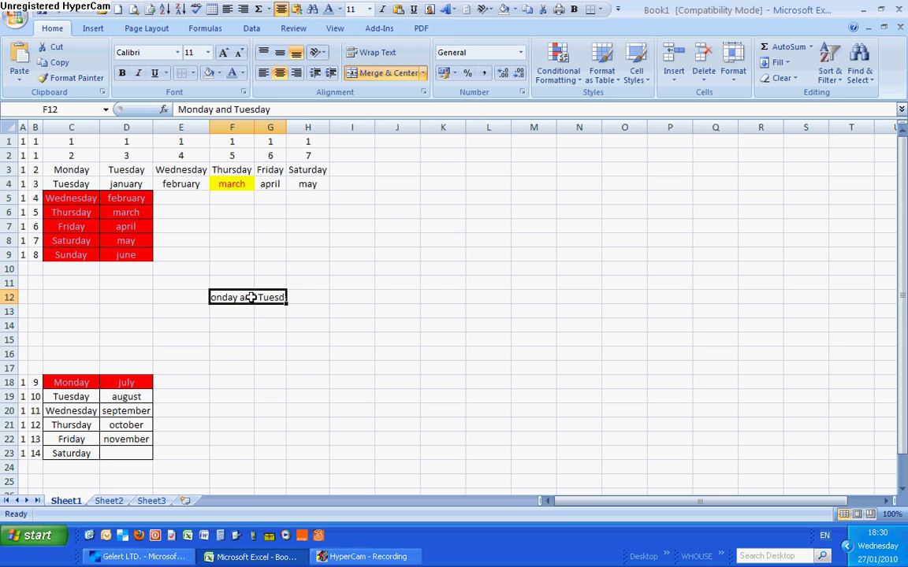
right_click(252, 301)
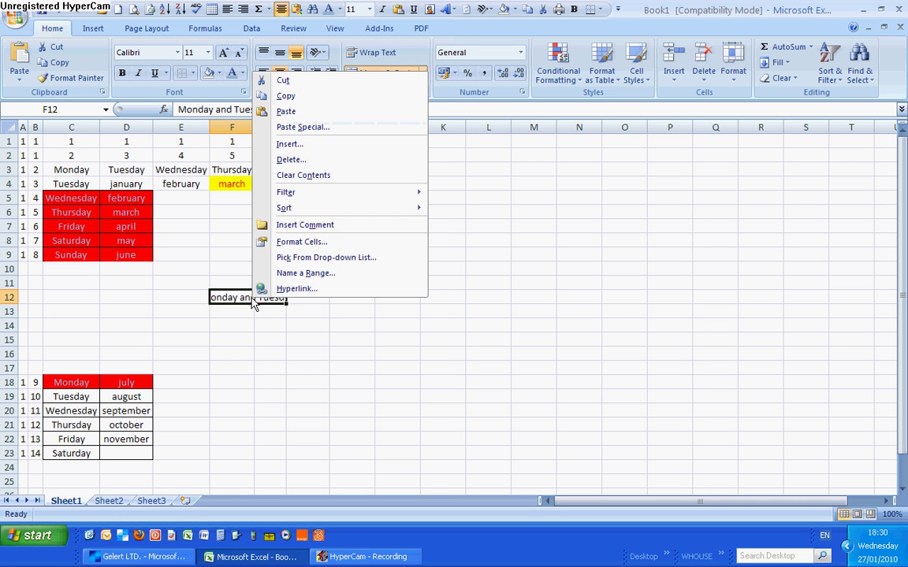
left_click(313, 246)
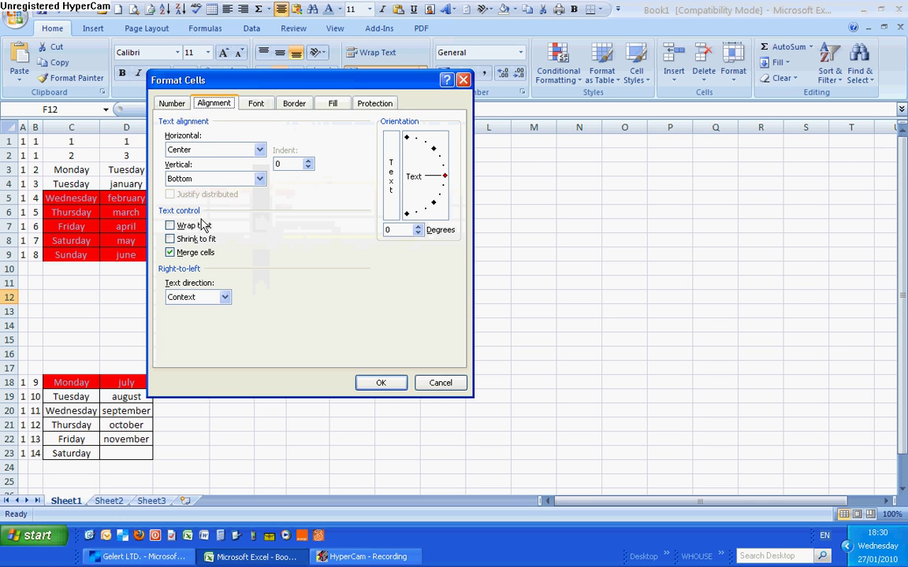
left_click(170, 226)
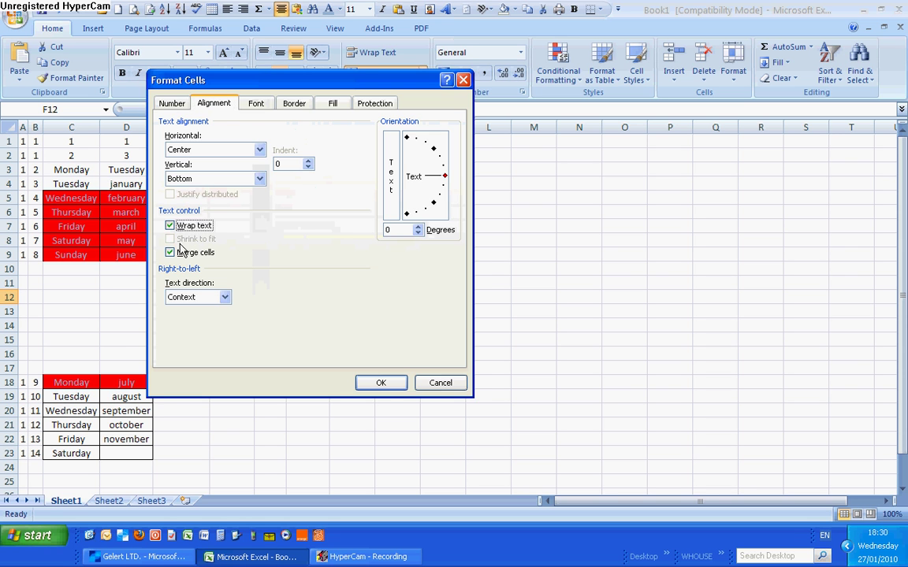
left_click(380, 382)
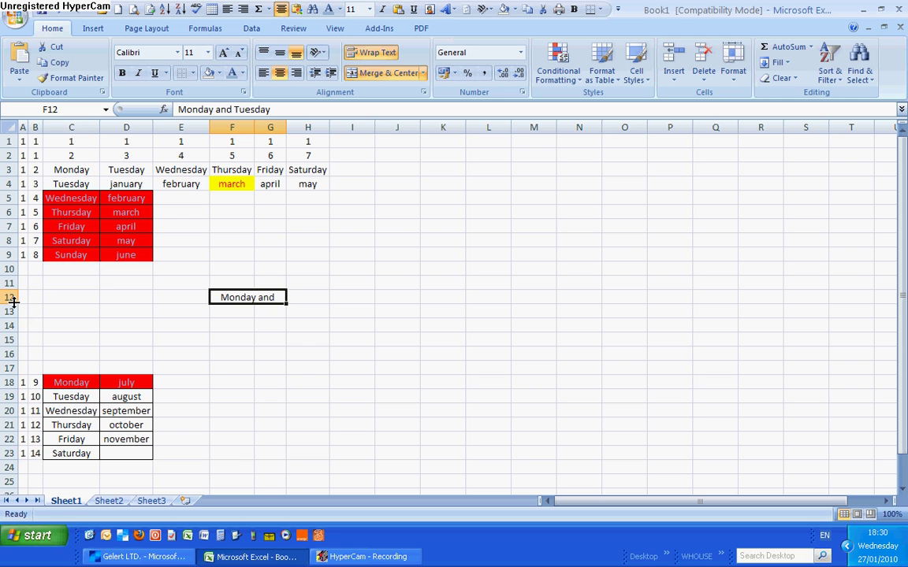
left_click_drag(14, 301, 12, 337)
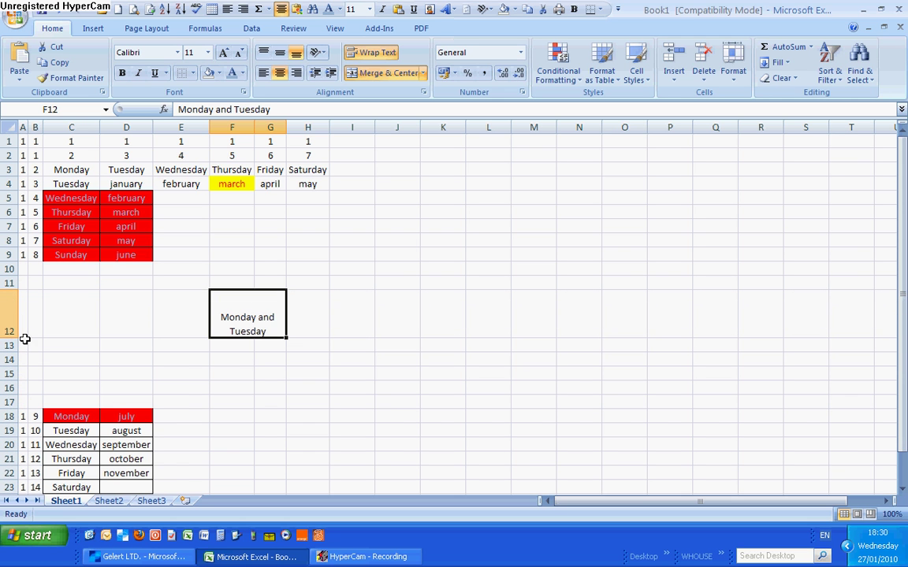
Extend the text in F12 to "Monday and Tuesday is the day that i started working here" and heighten row 12 to fit it
double_click(269, 331)
type("i")
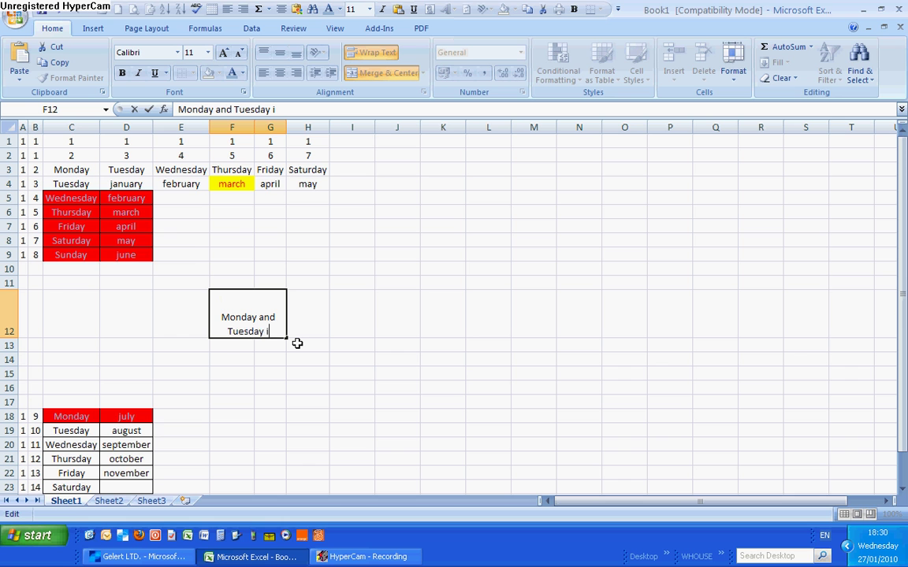
type("s the day")
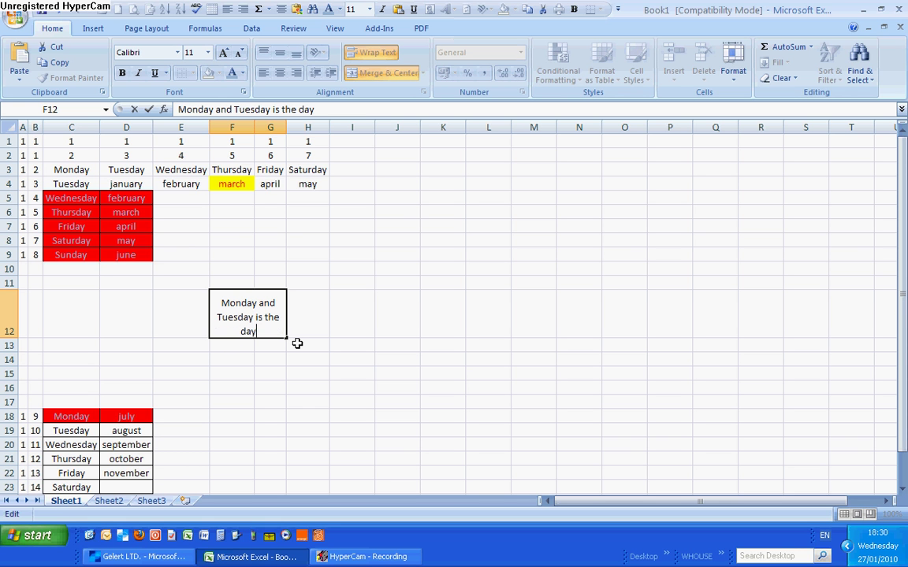
type(" that i started")
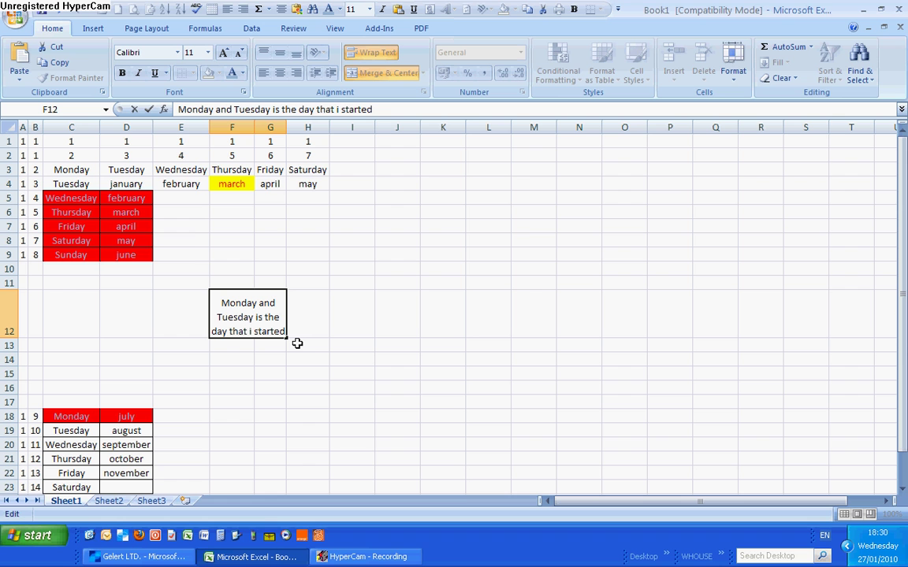
type(" working")
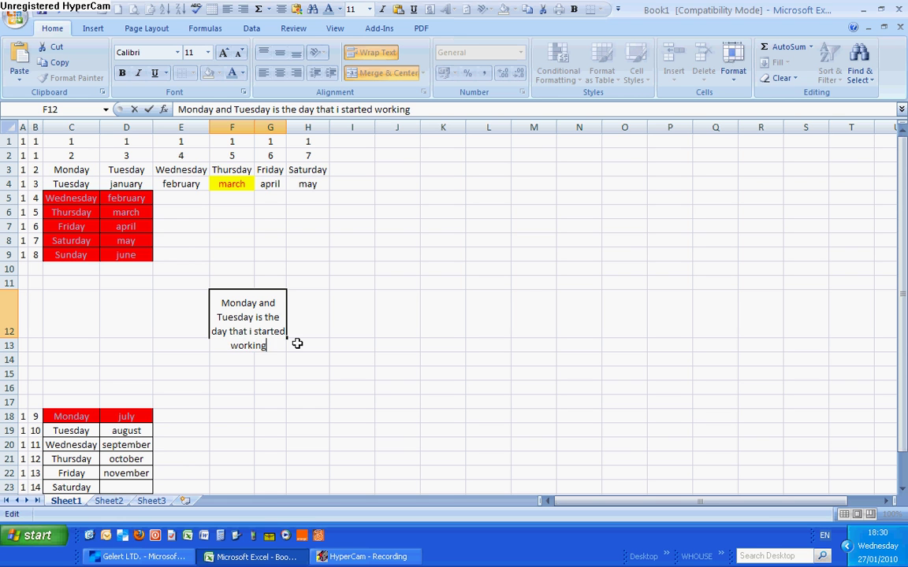
type(" here")
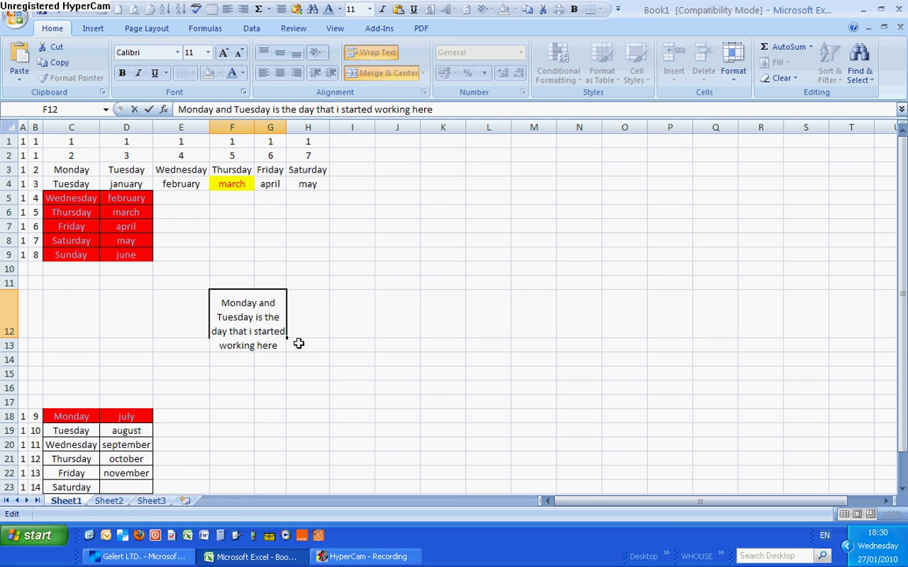
left_click(7, 300)
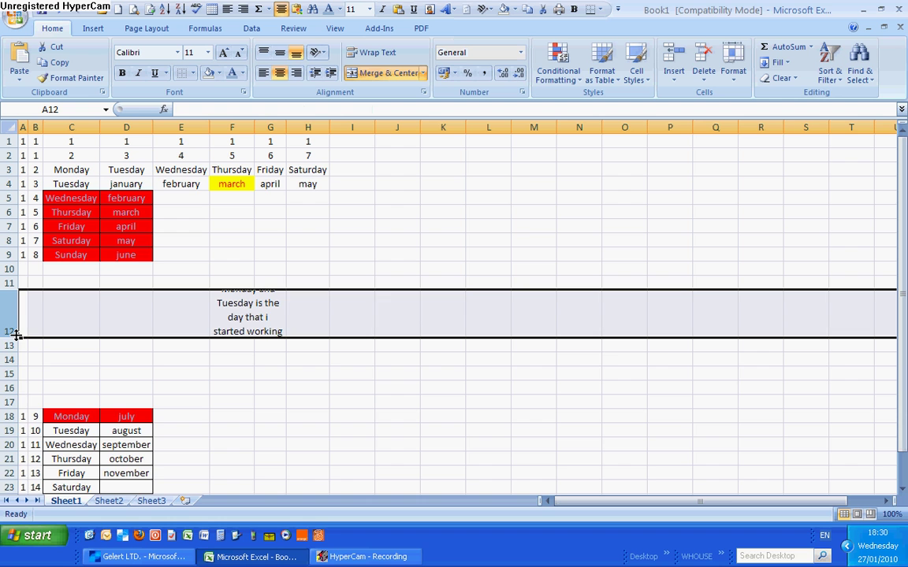
left_click_drag(14, 336, 15, 372)
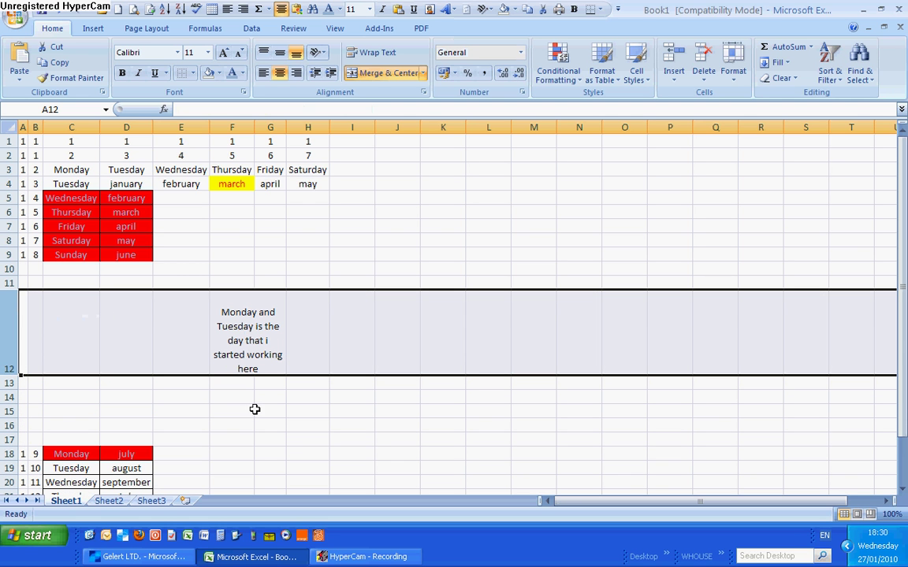
Copy the merged cell F12 with its wrapped text and paste it at I14
left_click(248, 354)
right_click(248, 351)
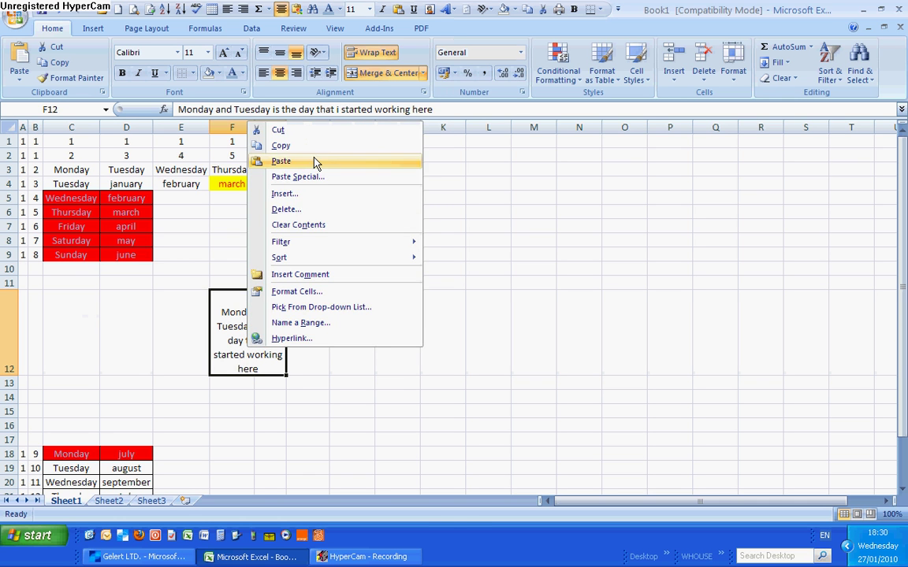
left_click(280, 145)
right_click(344, 401)
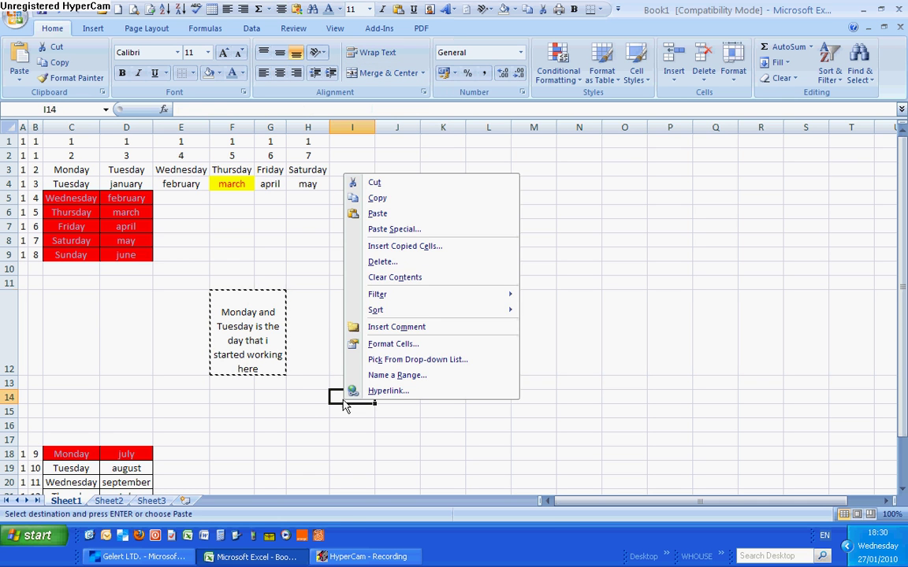
left_click(376, 214)
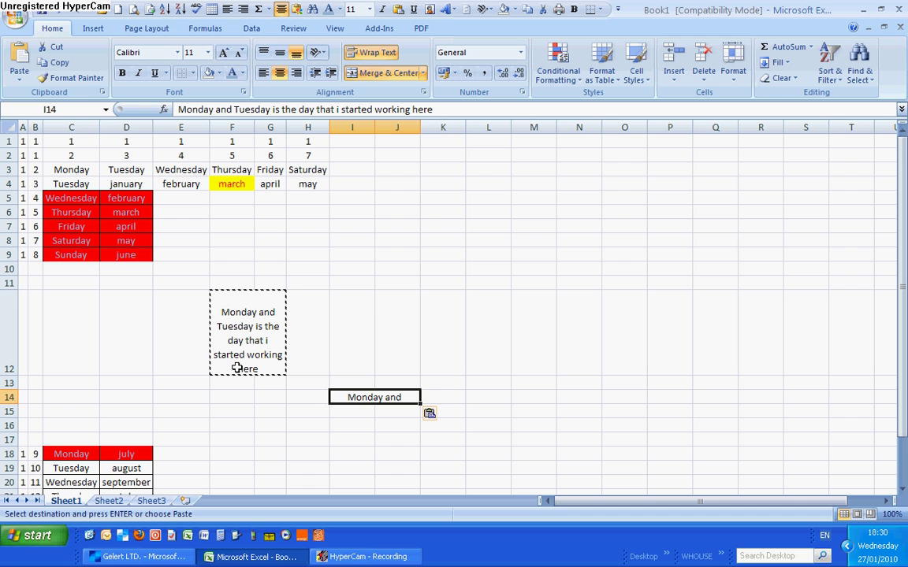
left_click(350, 556)
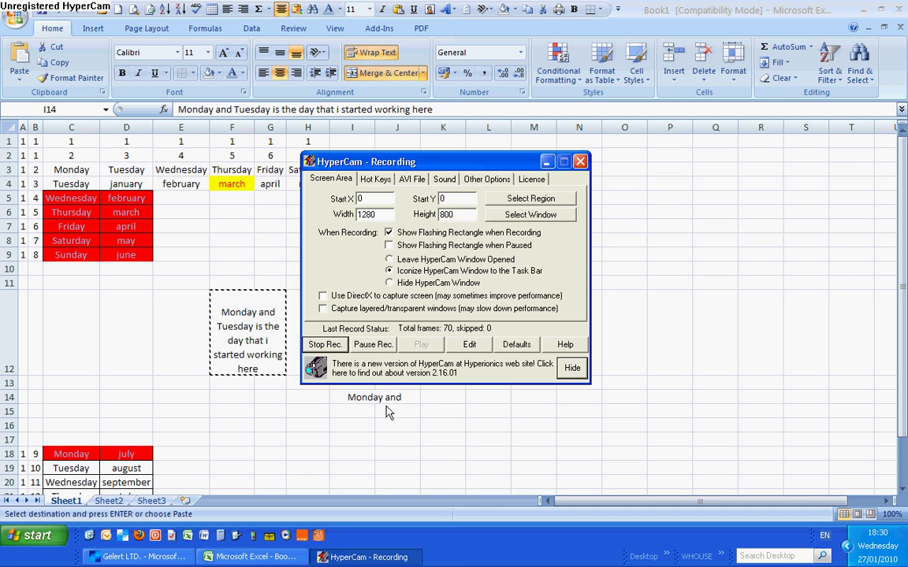
left_click(373, 344)
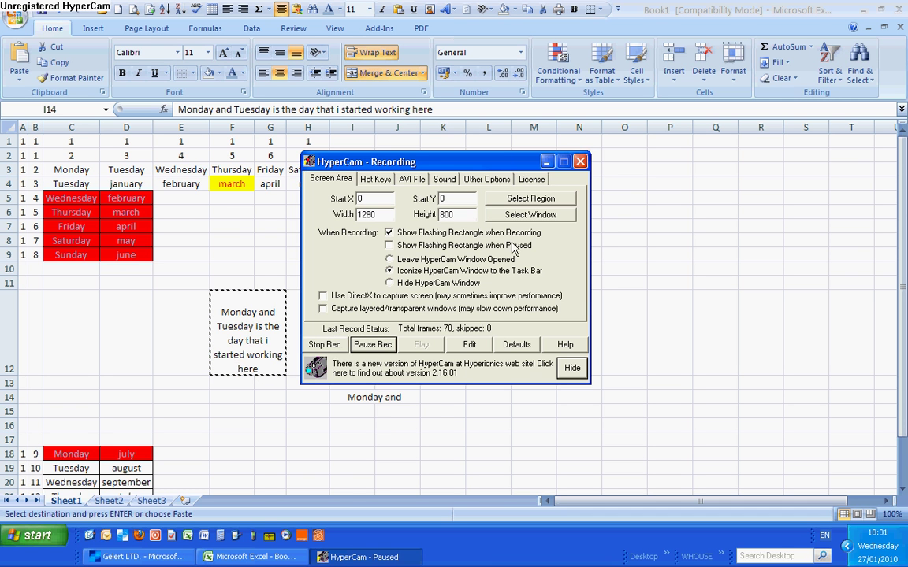
left_click(547, 163)
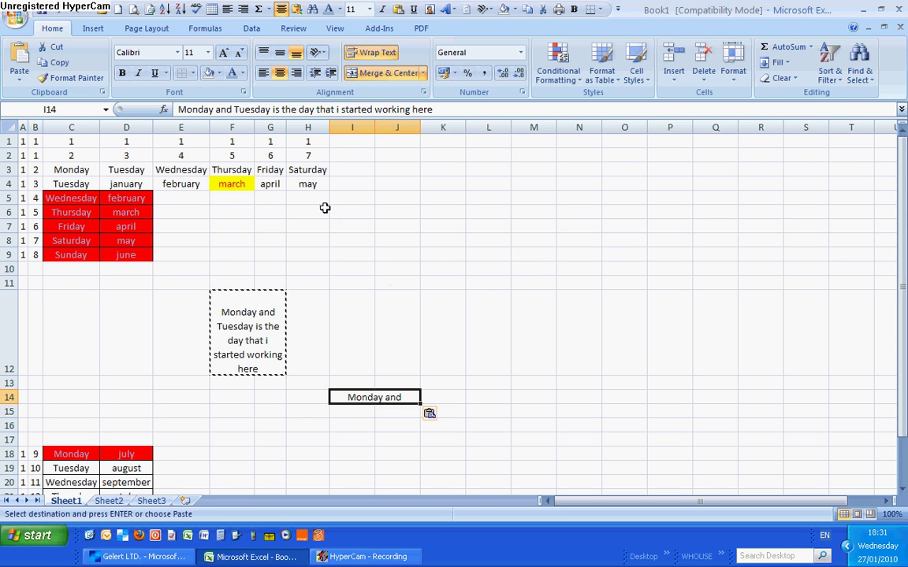
Try font size 20 on the cells F1:H4 and undo the change
left_click(309, 181)
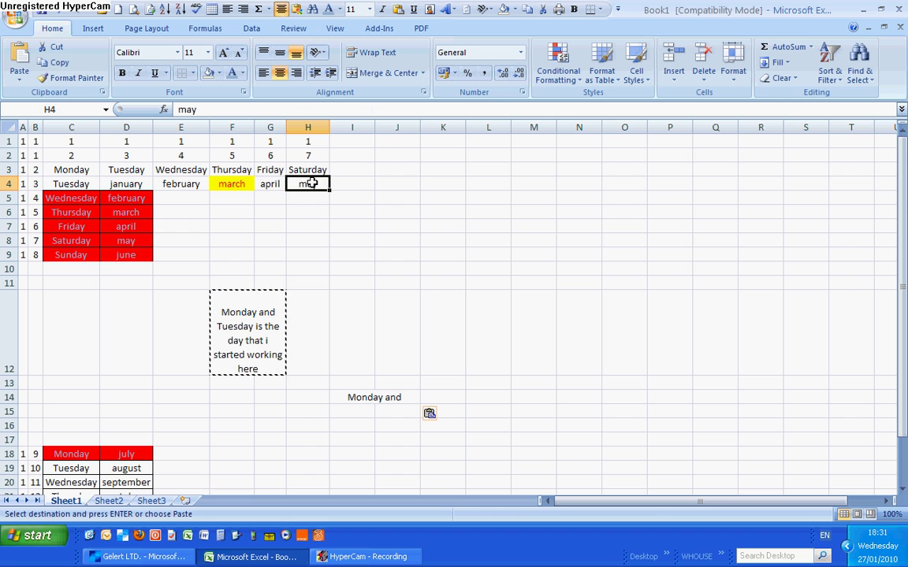
left_click_drag(312, 183, 234, 140)
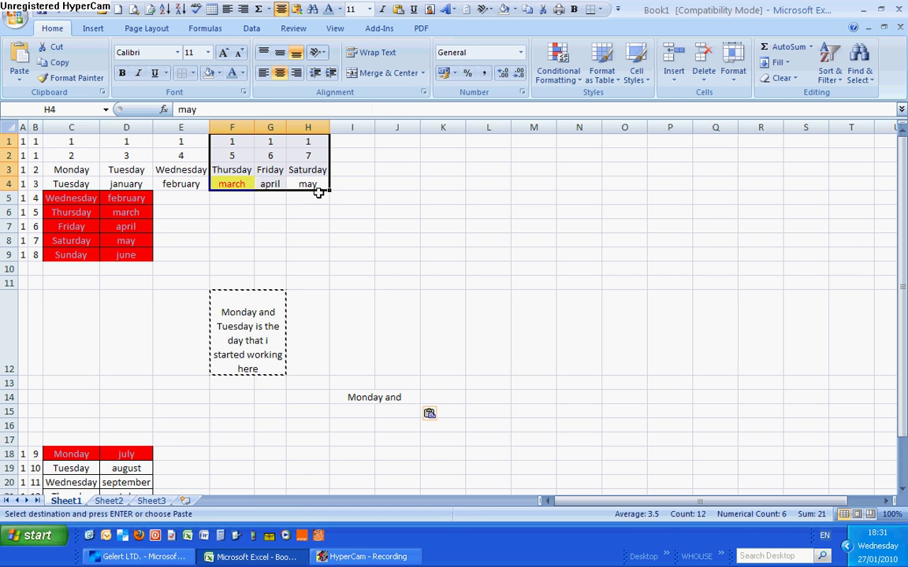
left_click(209, 53)
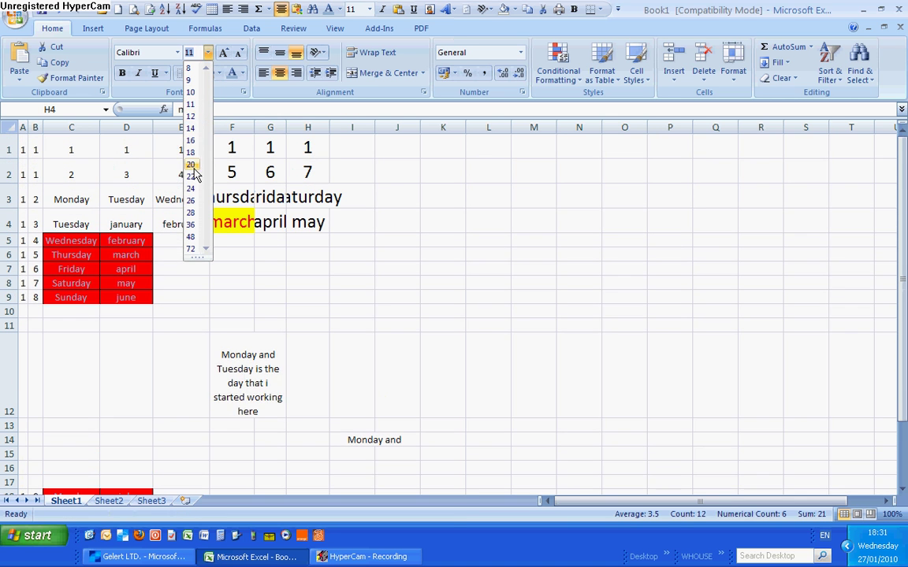
left_click(190, 164)
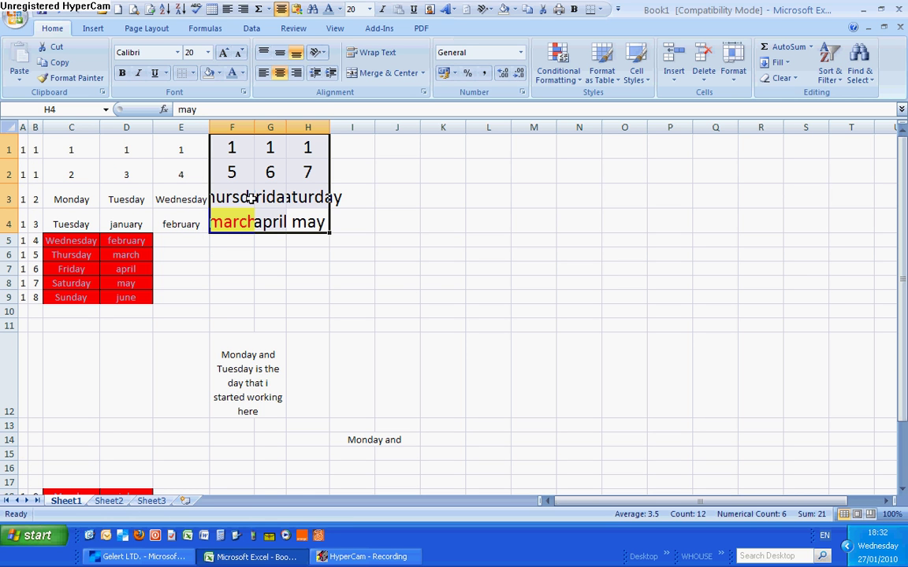
left_click(59, 11)
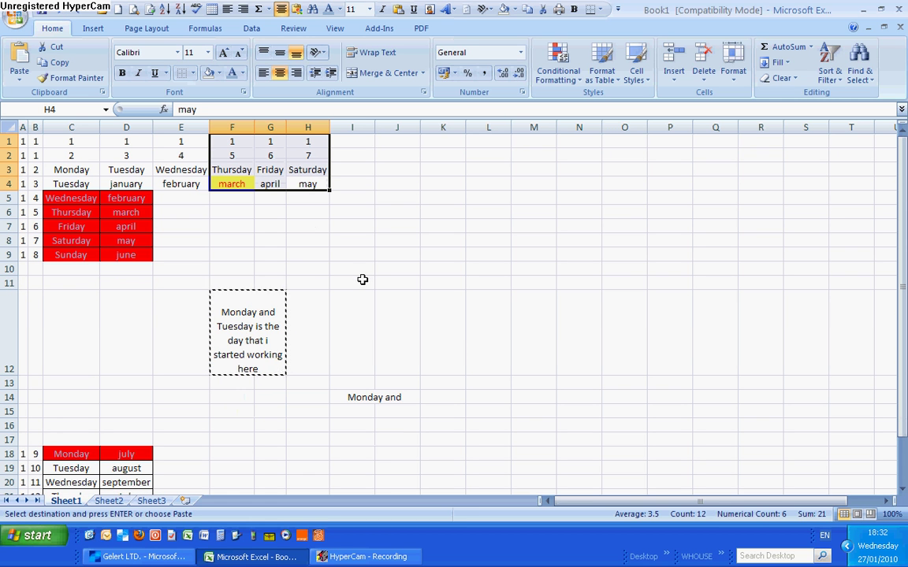
Add a comment to cell H3 saying that the named person was late in today, and display the comment
left_click(307, 169)
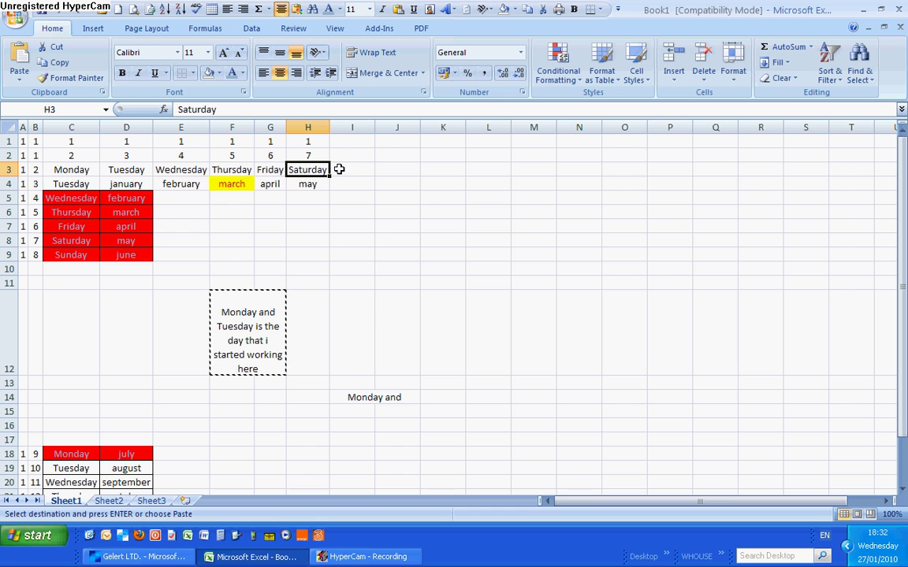
right_click(325, 171)
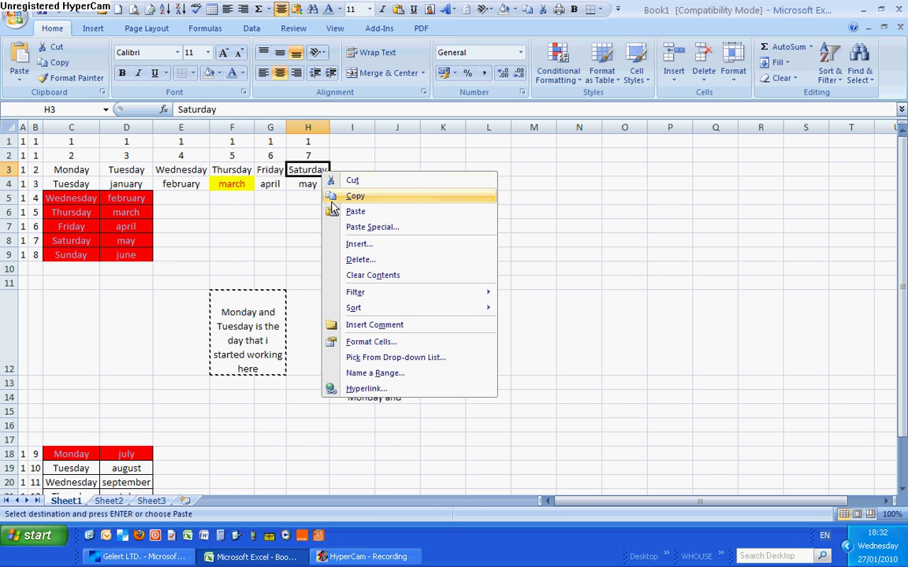
left_click(396, 331)
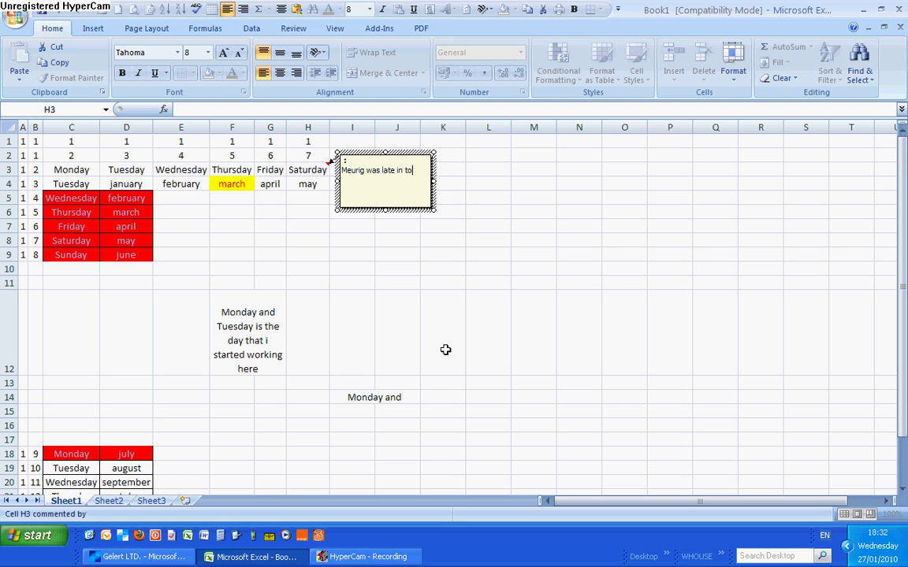
left_click(437, 266)
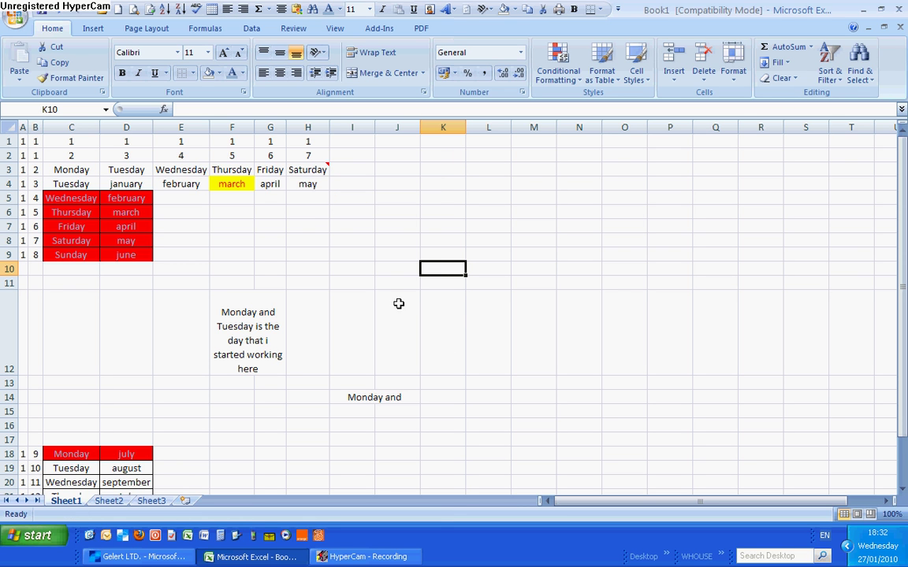
left_click(396, 208)
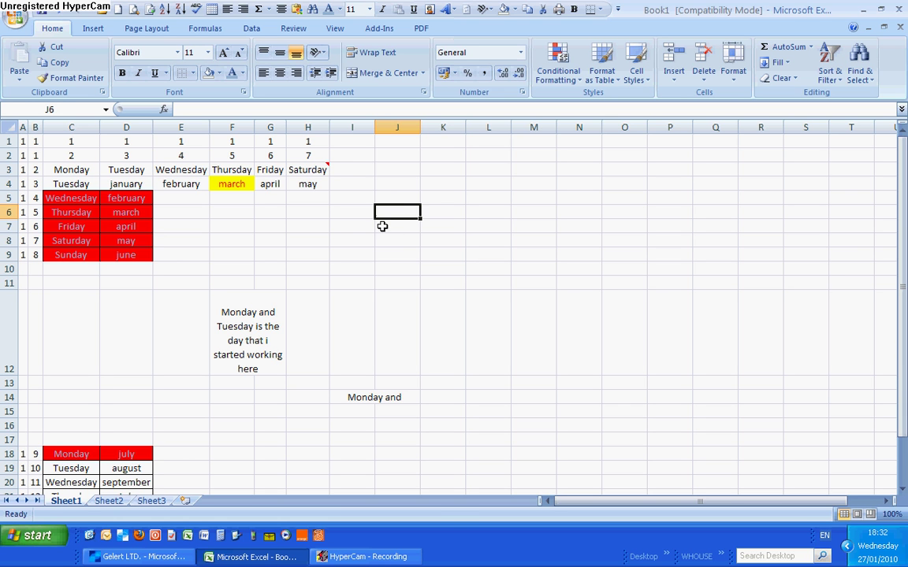
mouse_move(323, 169)
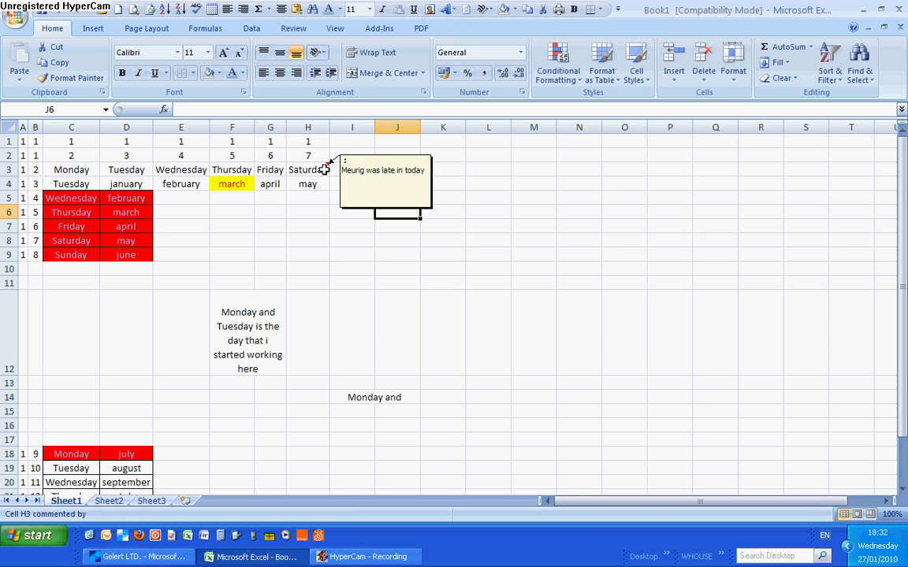
left_click(324, 169)
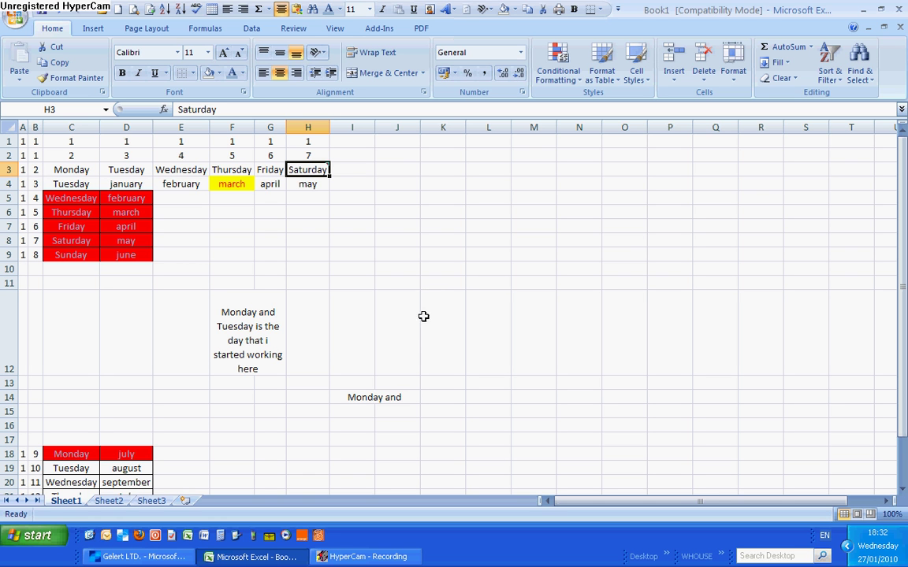
left_click(367, 556)
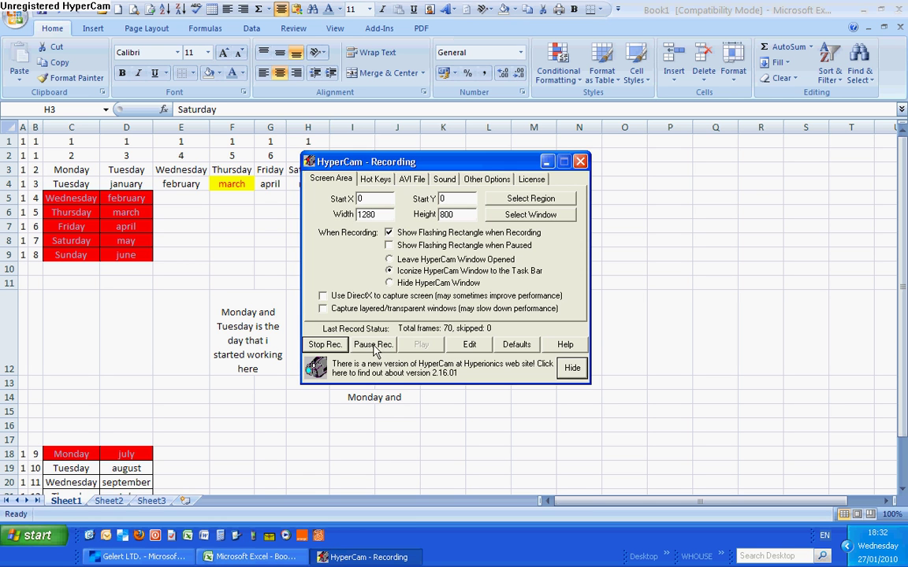
left_click(547, 162)
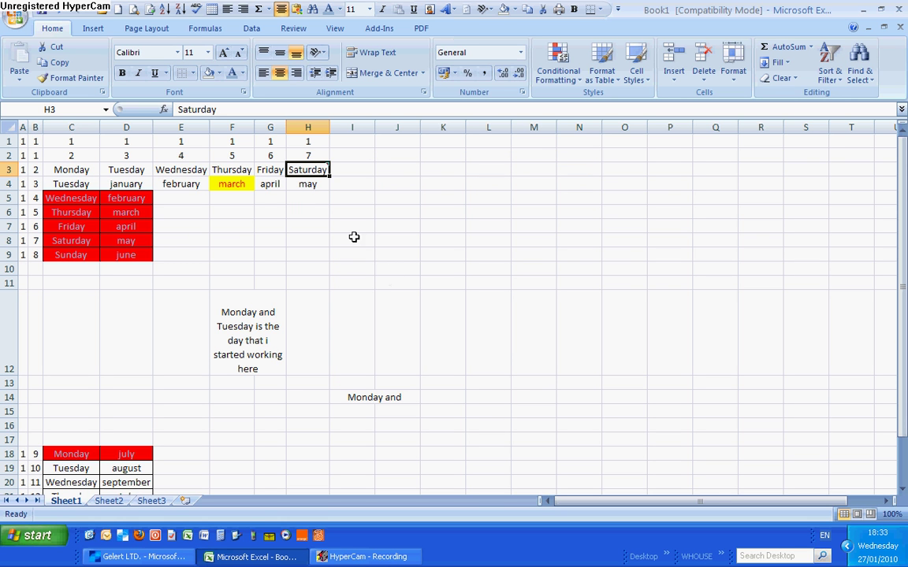
Try moving "may" from cell H4 to N5 and undo the move
left_click(306, 183)
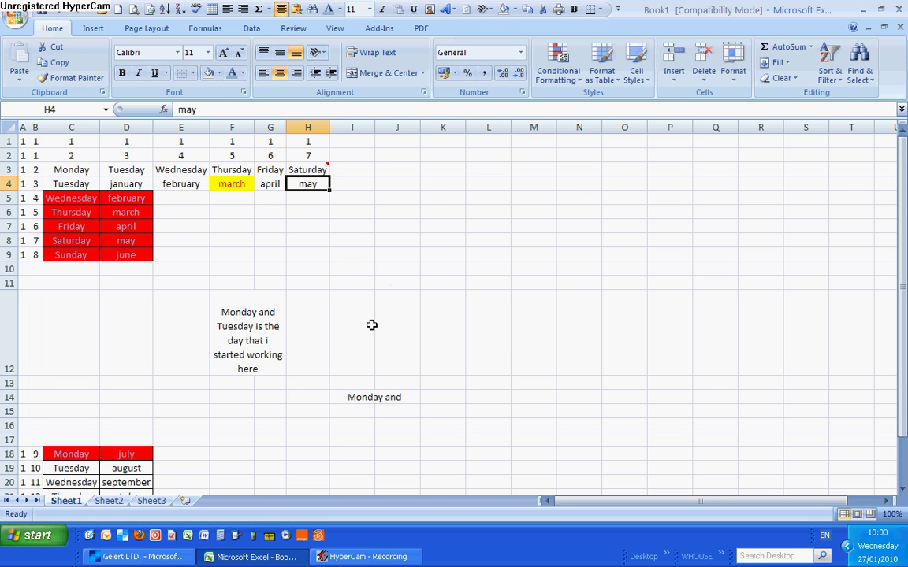
left_click(578, 197)
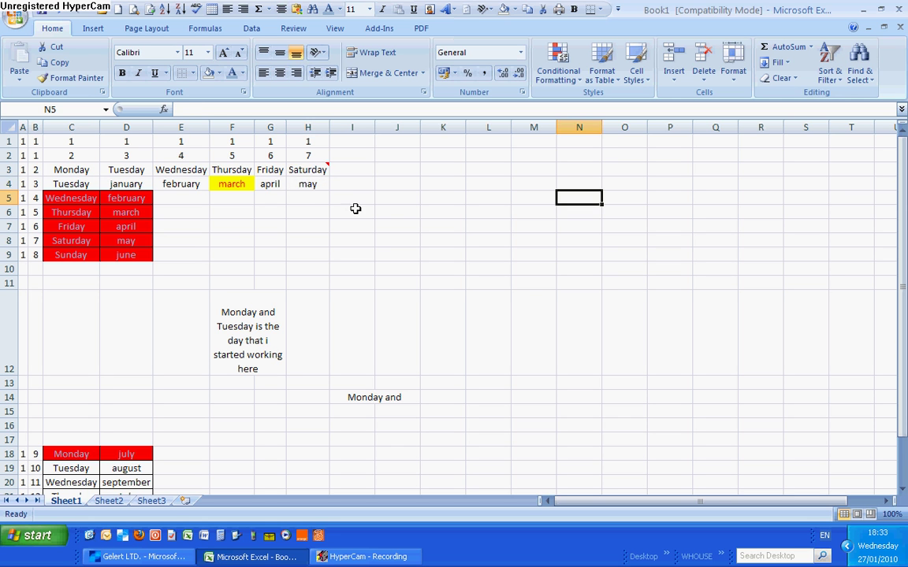
left_click(308, 184)
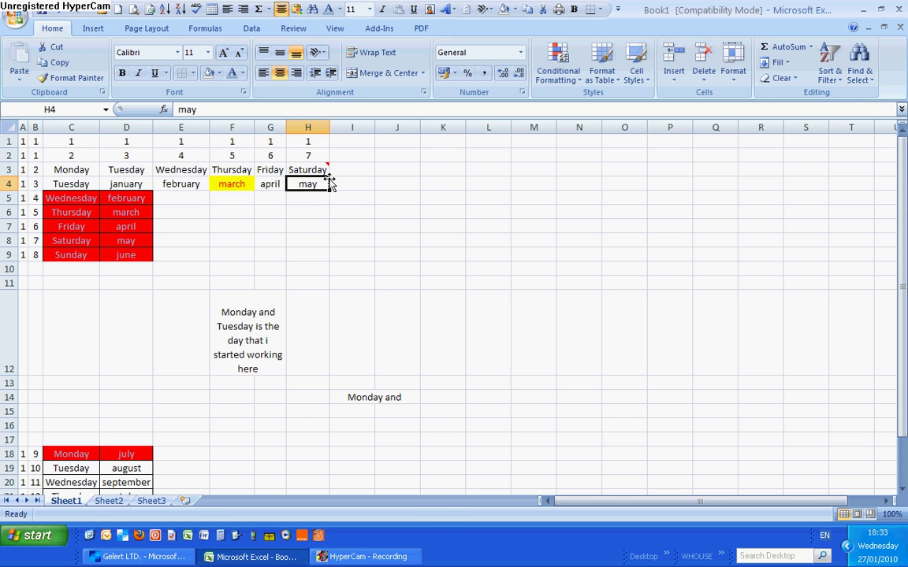
left_click_drag(327, 181, 576, 207)
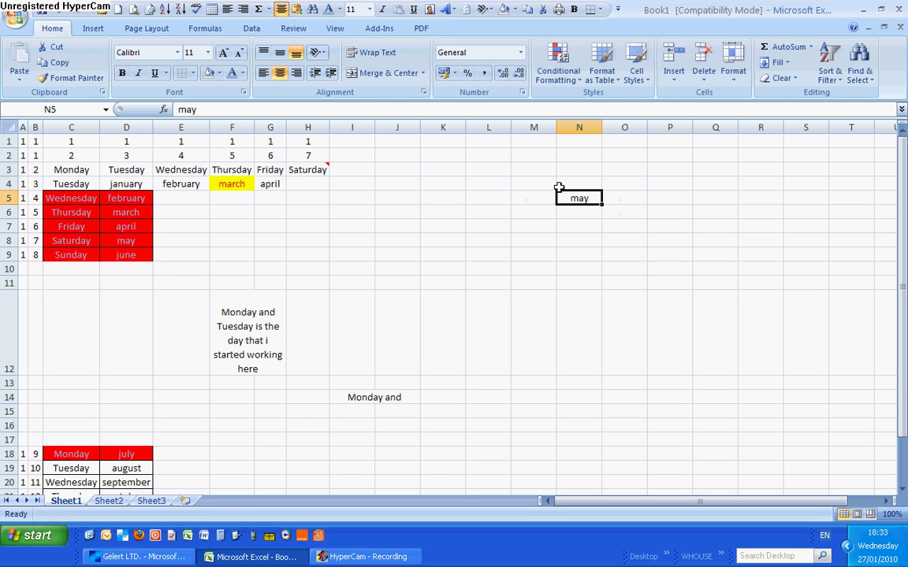
left_click(56, 16)
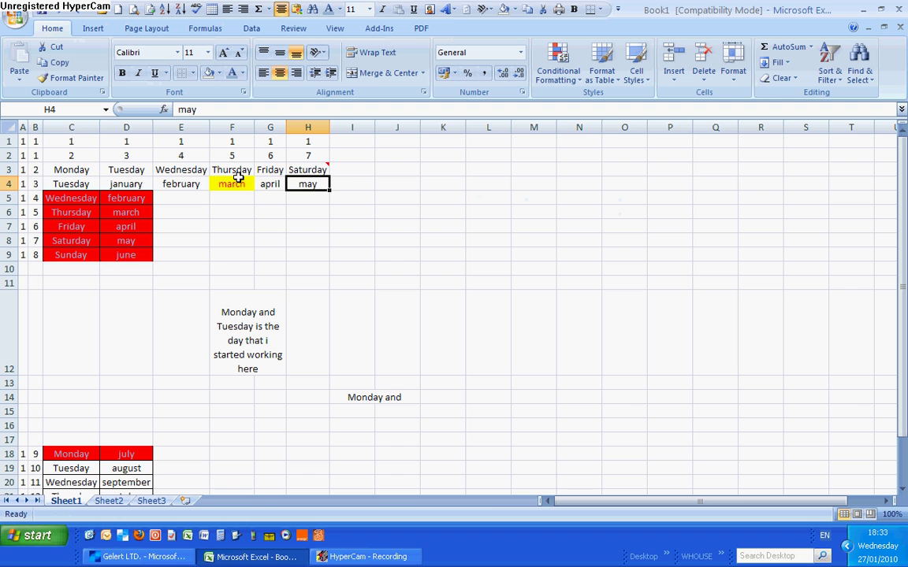
Search the sheet for "friday", go through its successive occurrences and close the search
left_click(438, 267)
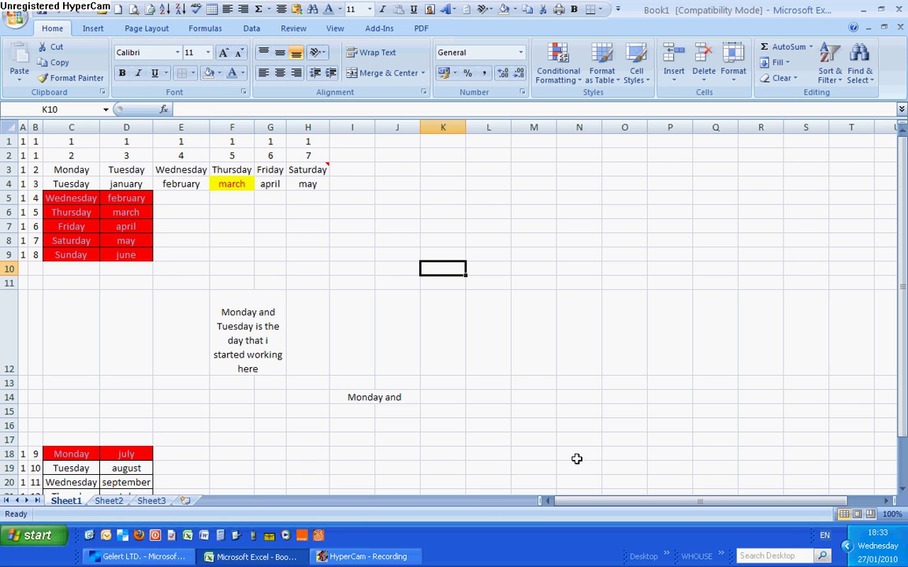
scroll(202, 444, "down", 15)
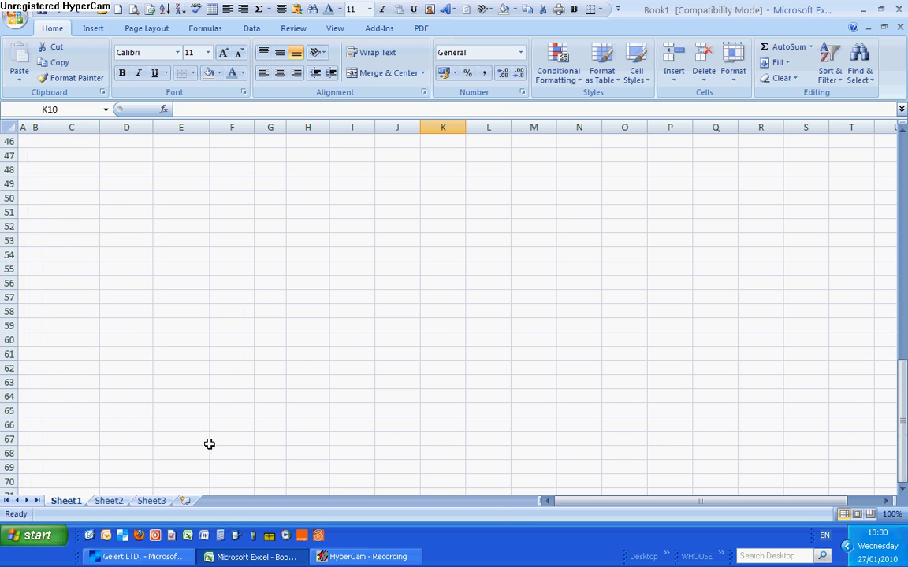
scroll(209, 443, "up", 15)
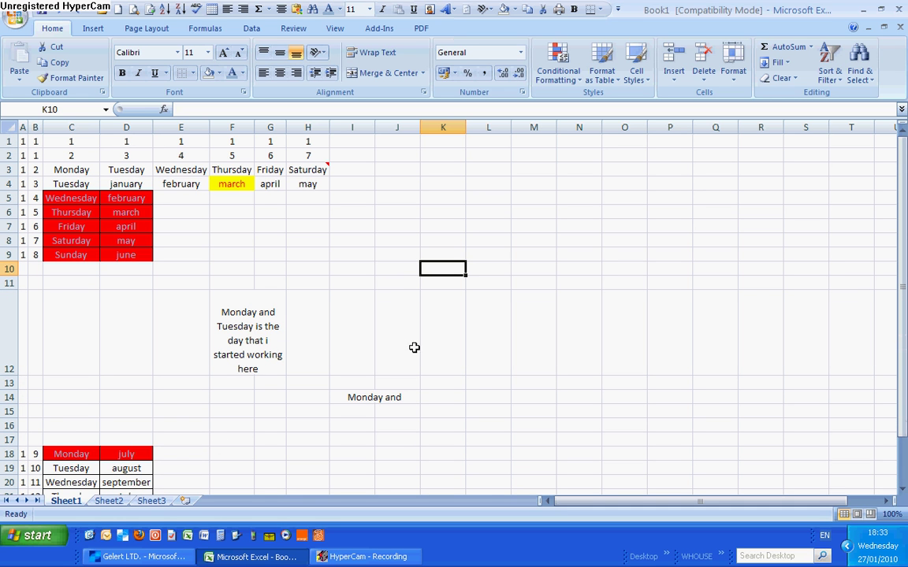
left_click(526, 332)
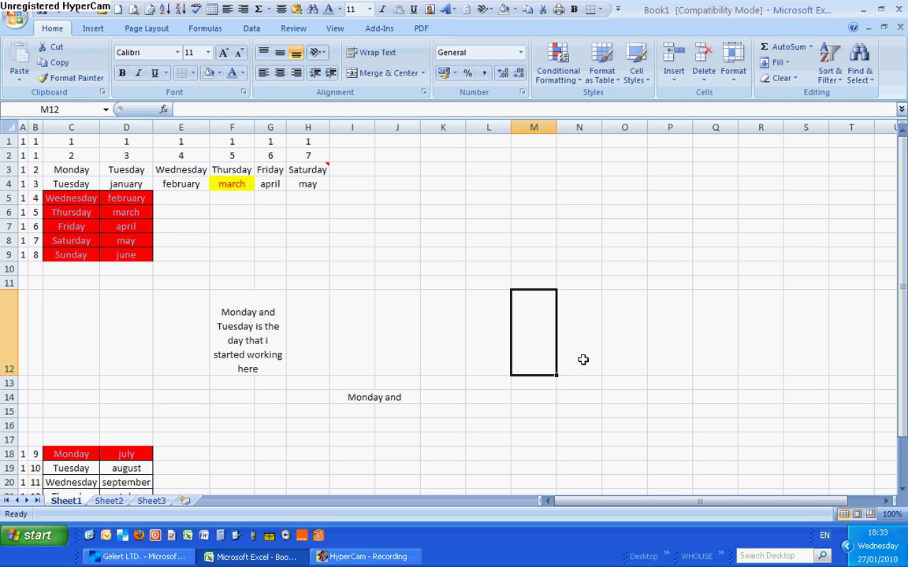
key("ctrl+f")
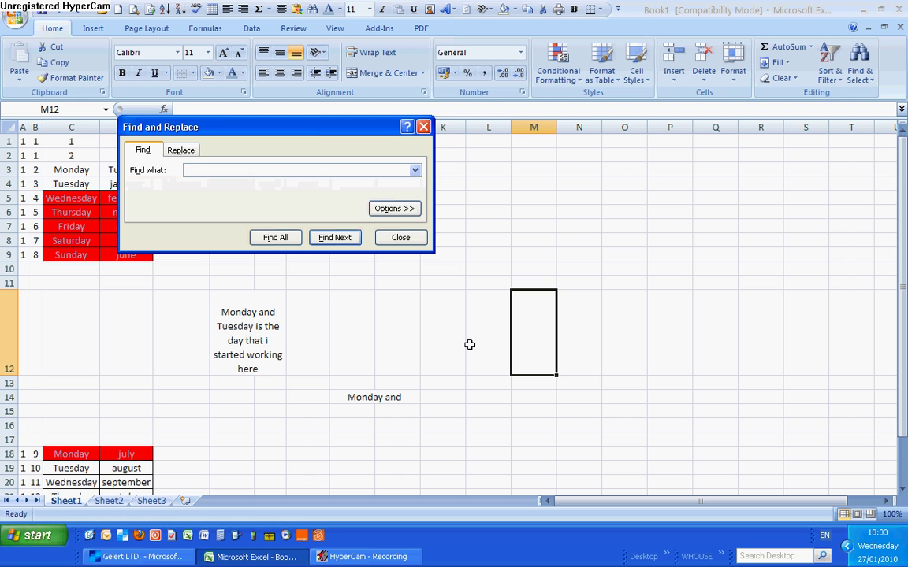
type("friday")
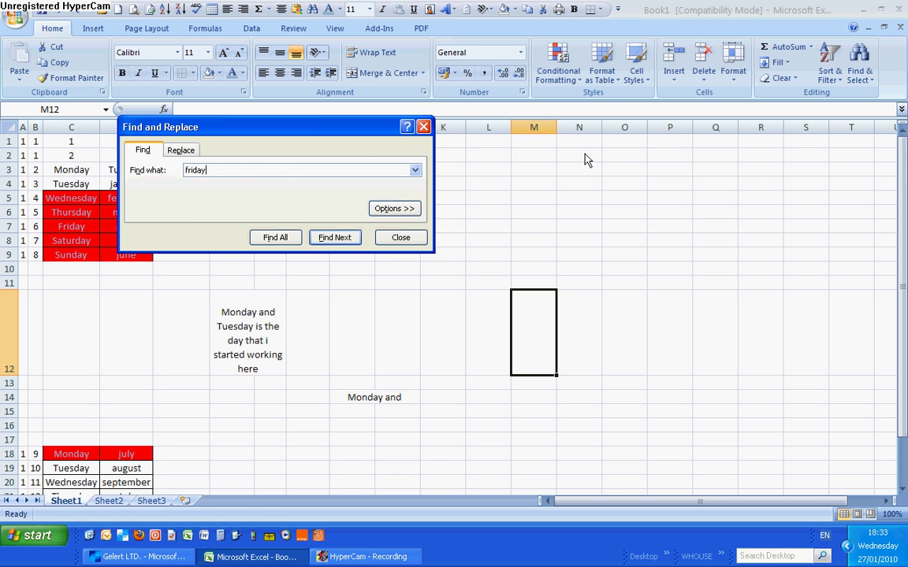
left_click_drag(585, 160, 859, 192)
key("Return")
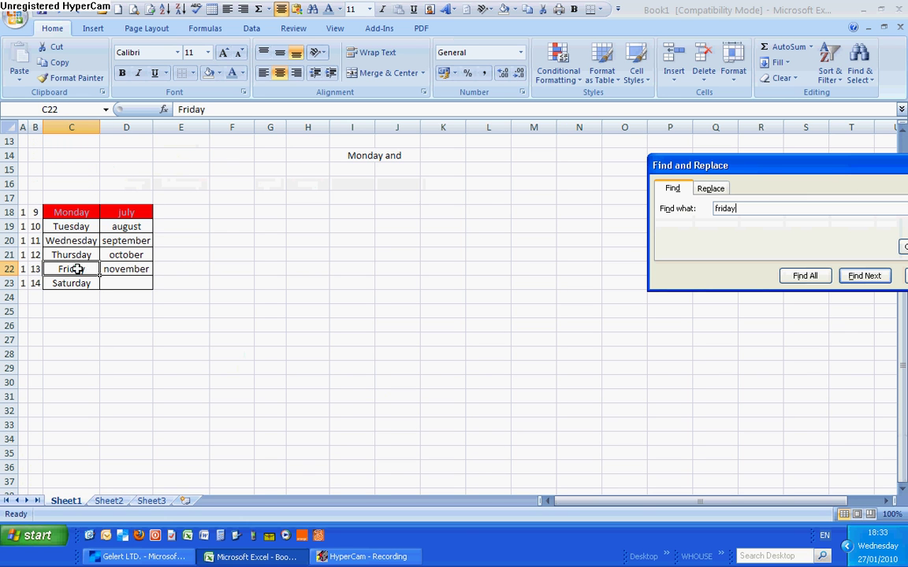
left_click_drag(756, 168, 595, 168)
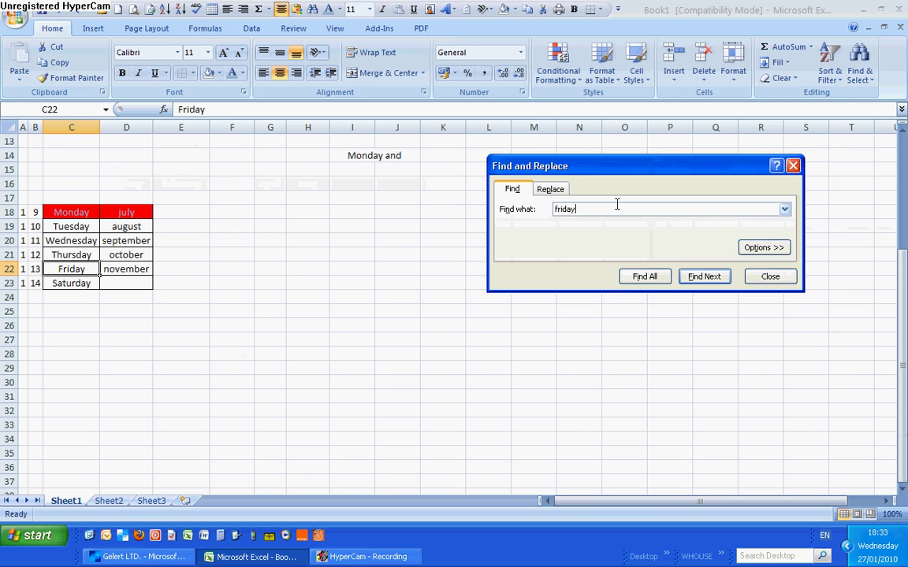
left_click(705, 282)
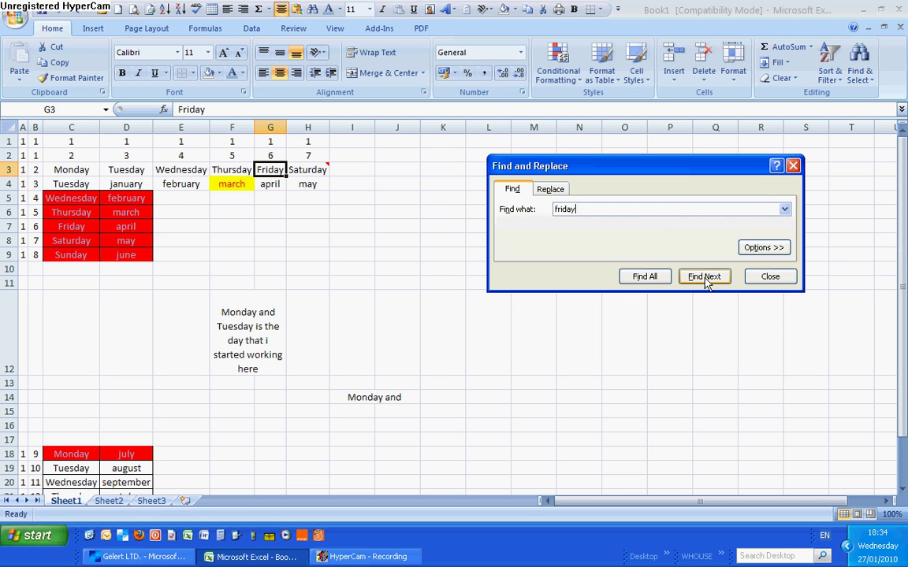
left_click(706, 282)
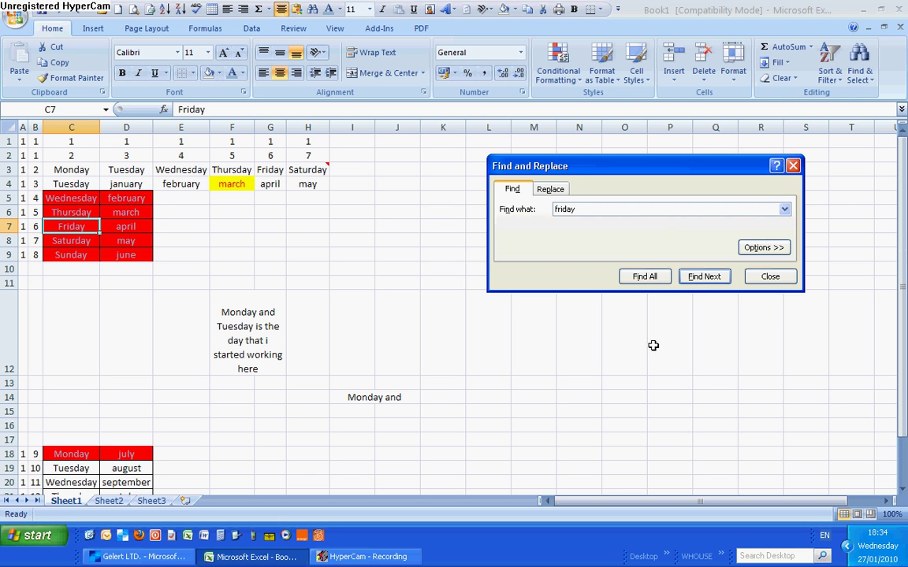
left_click(792, 166)
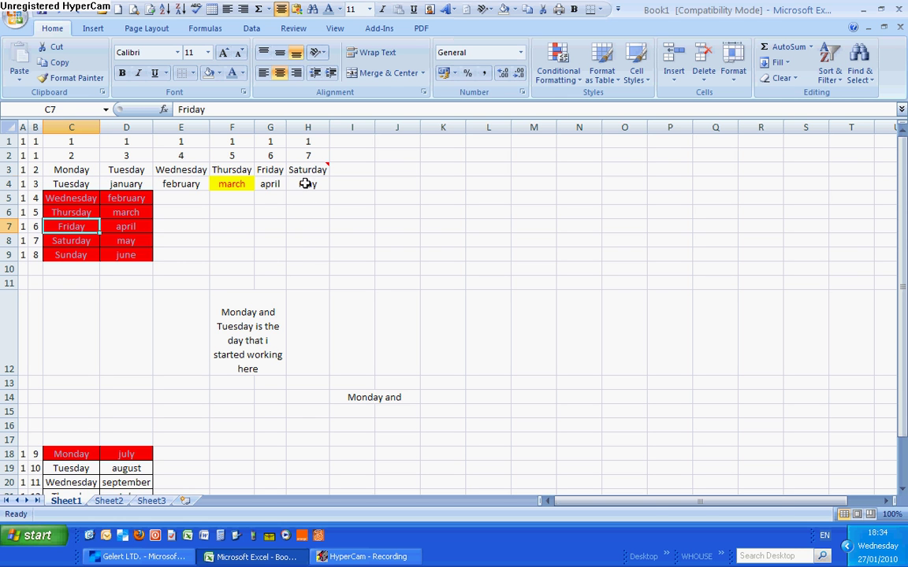
Set the cells D1:E9 as the sheet's print area
left_click_drag(305, 189, 186, 144)
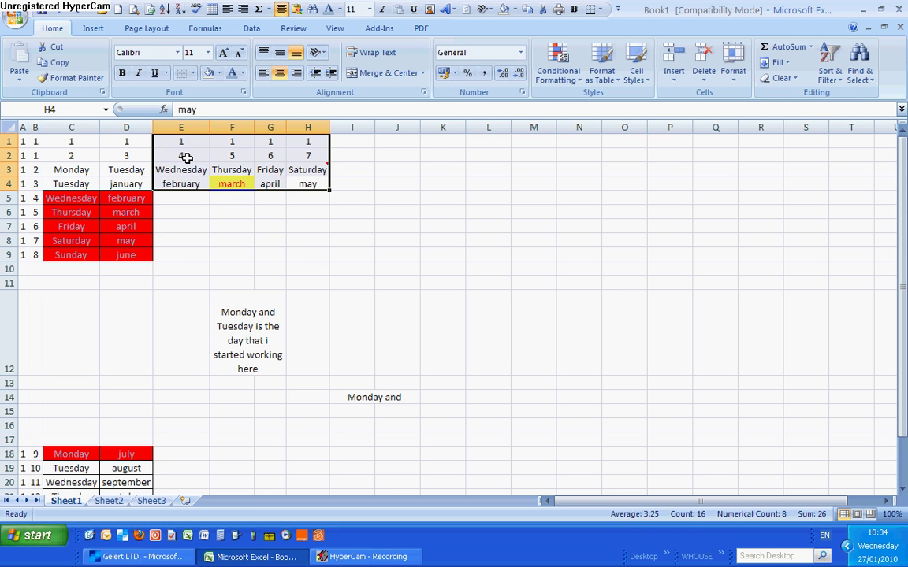
left_click(257, 356)
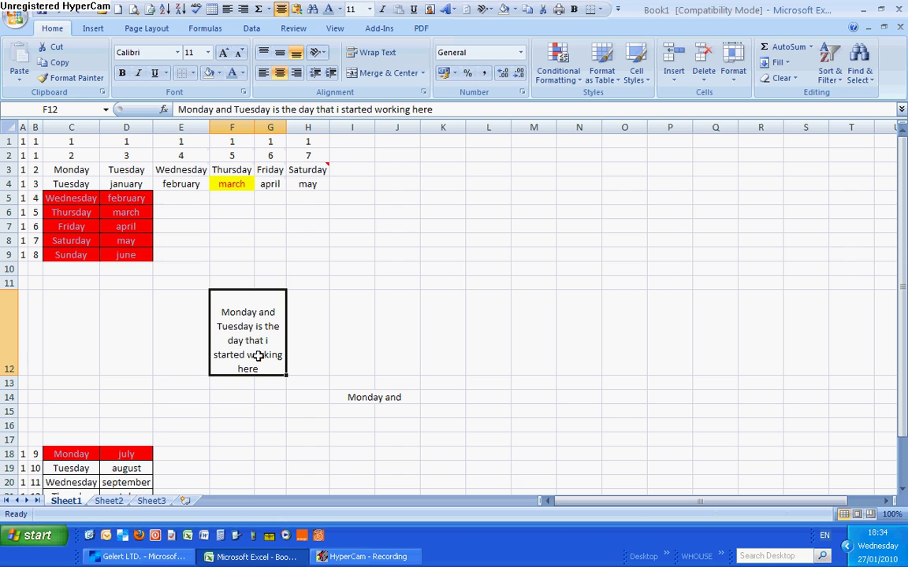
left_click_drag(126, 253, 181, 142)
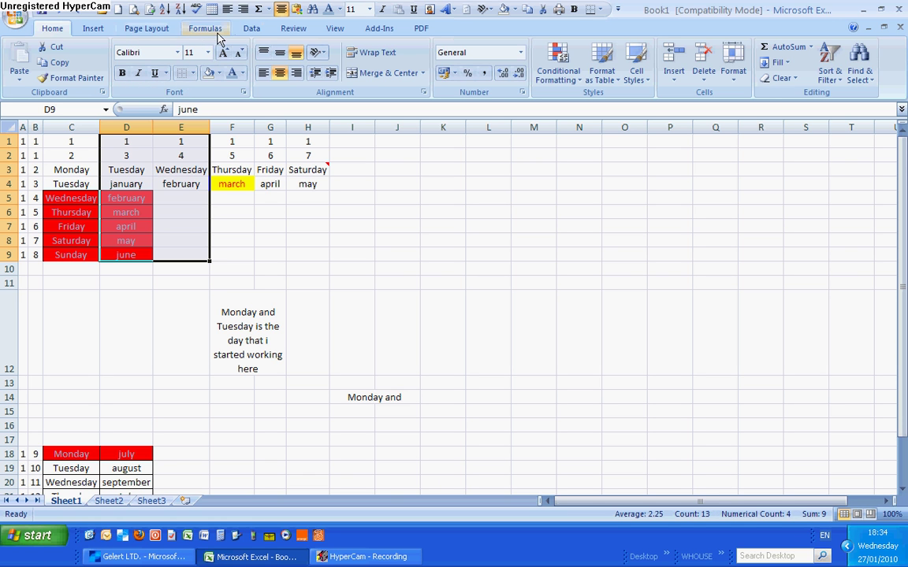
left_click(94, 32)
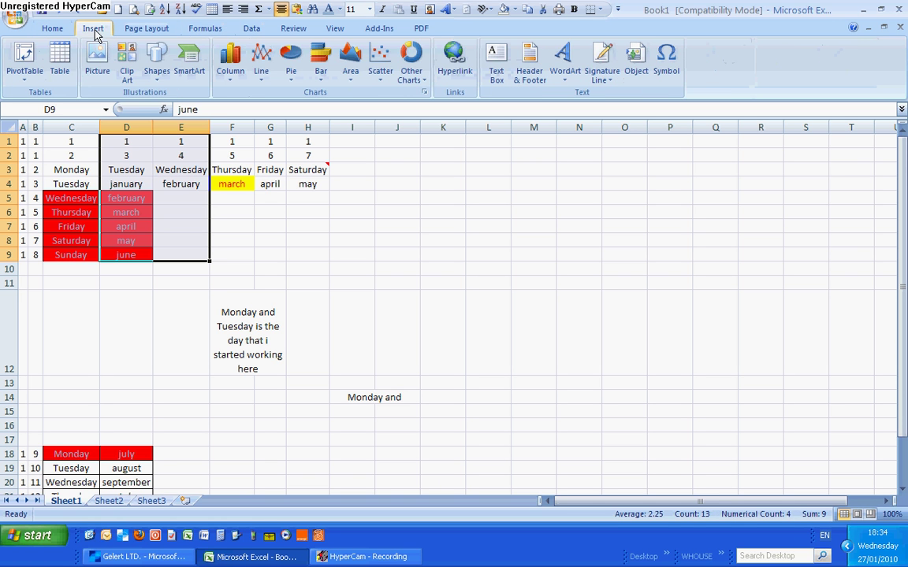
left_click(157, 32)
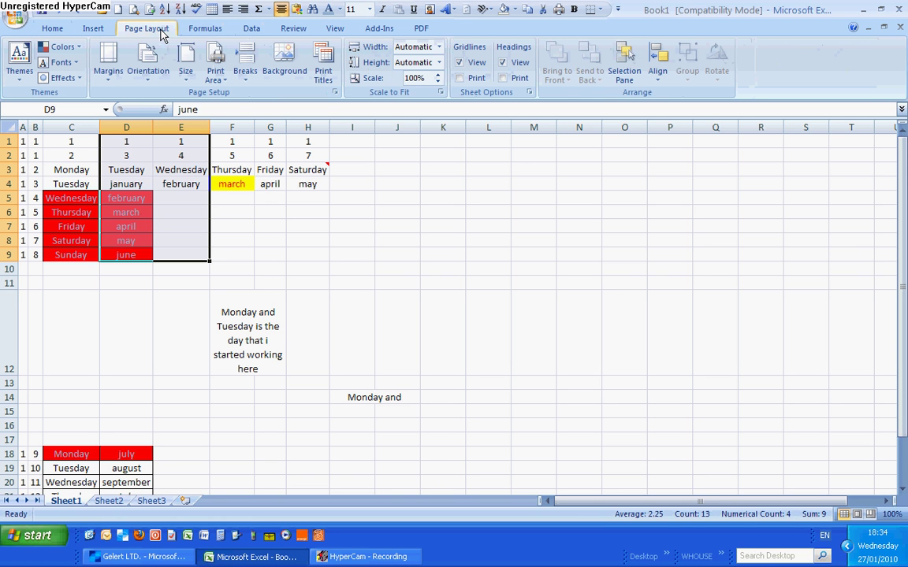
left_click(217, 75)
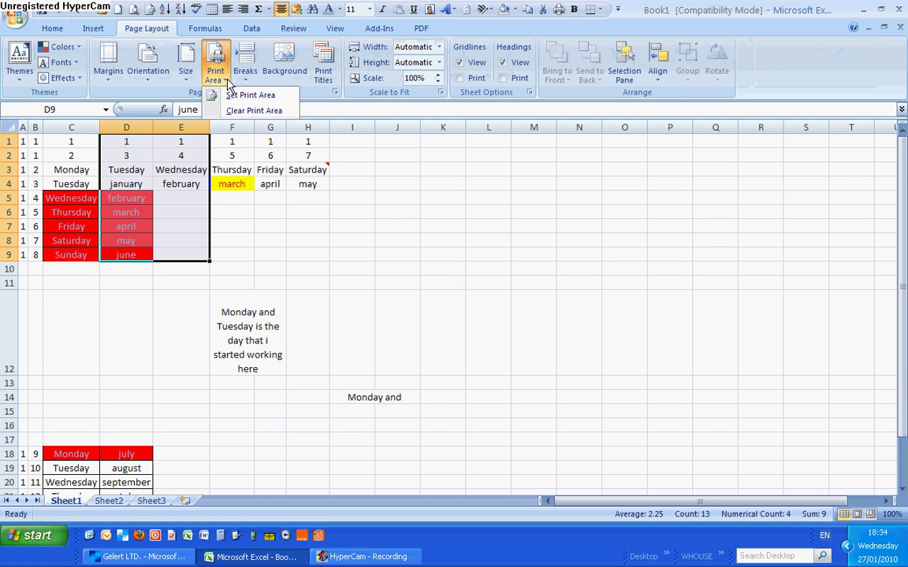
left_click(249, 96)
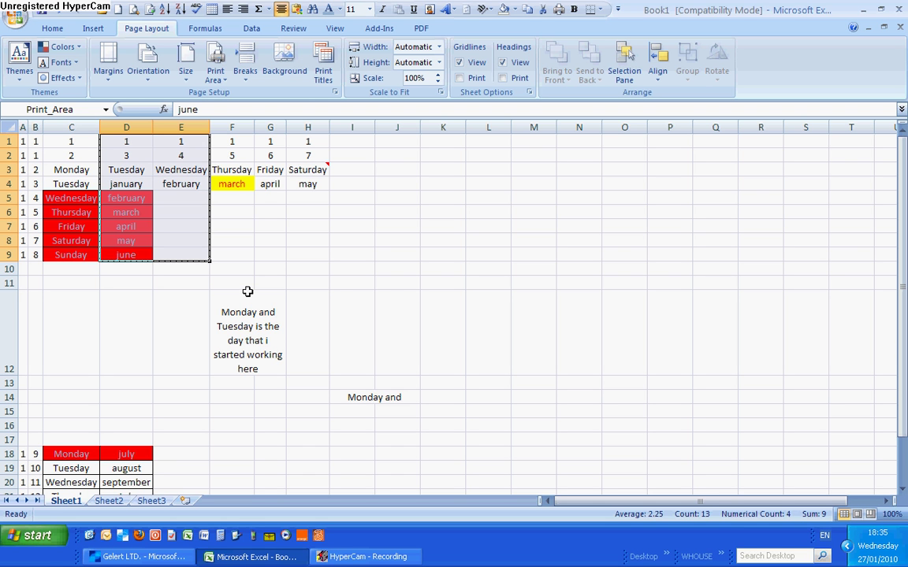
Set the page margins to Narrow and change the page orientation
left_click(110, 79)
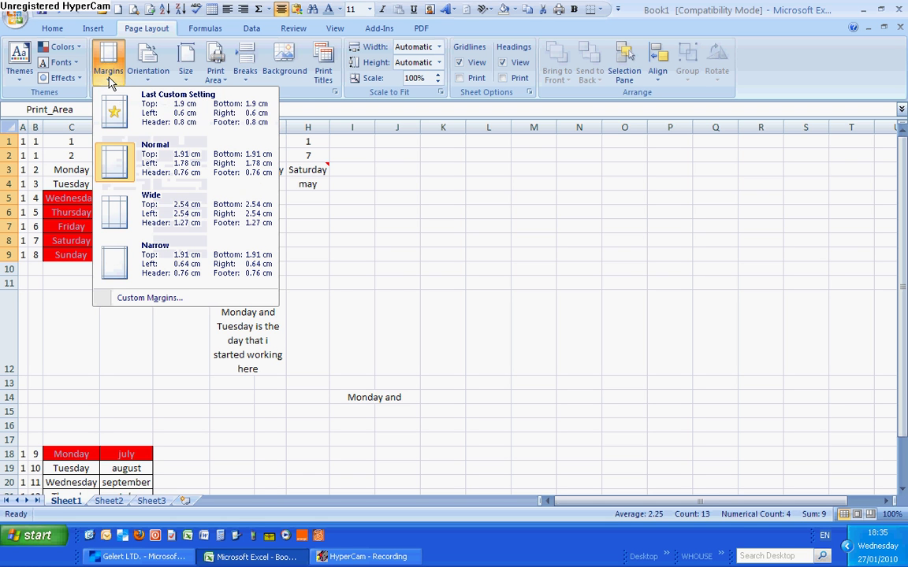
left_click(114, 266)
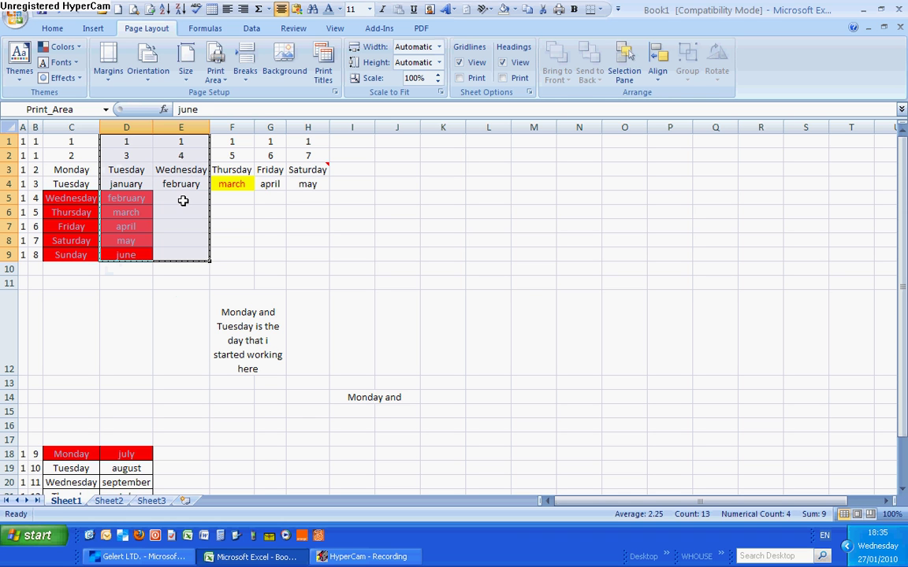
left_click(149, 79)
left_click(159, 136)
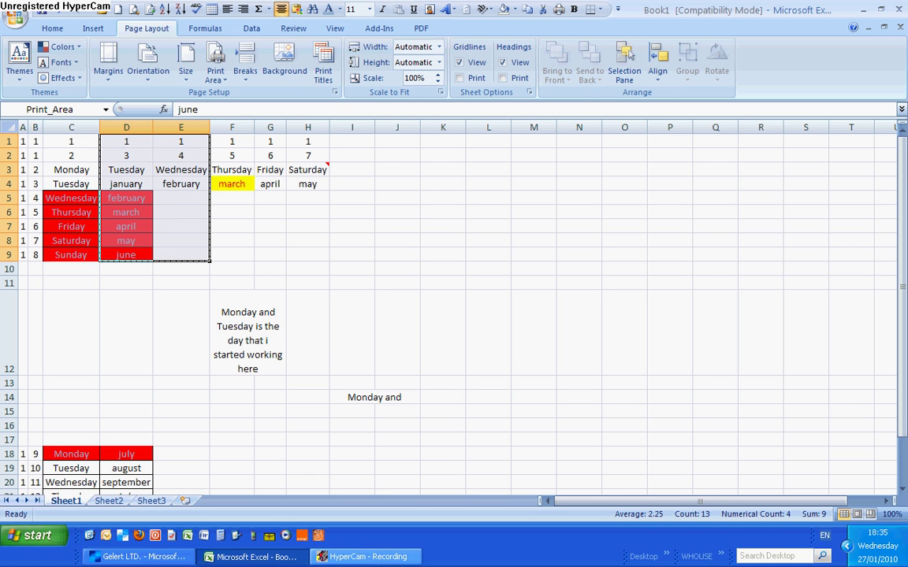
left_click(362, 556)
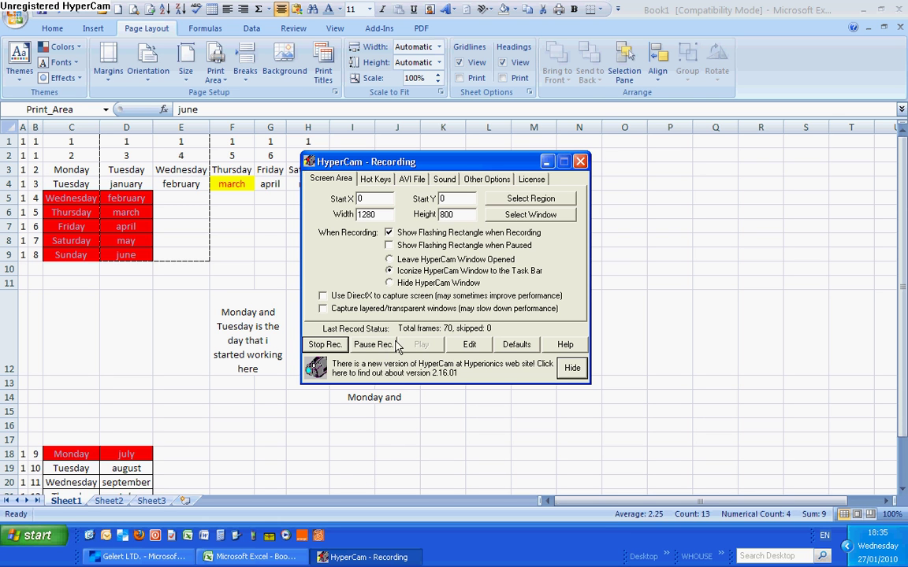
left_click(547, 162)
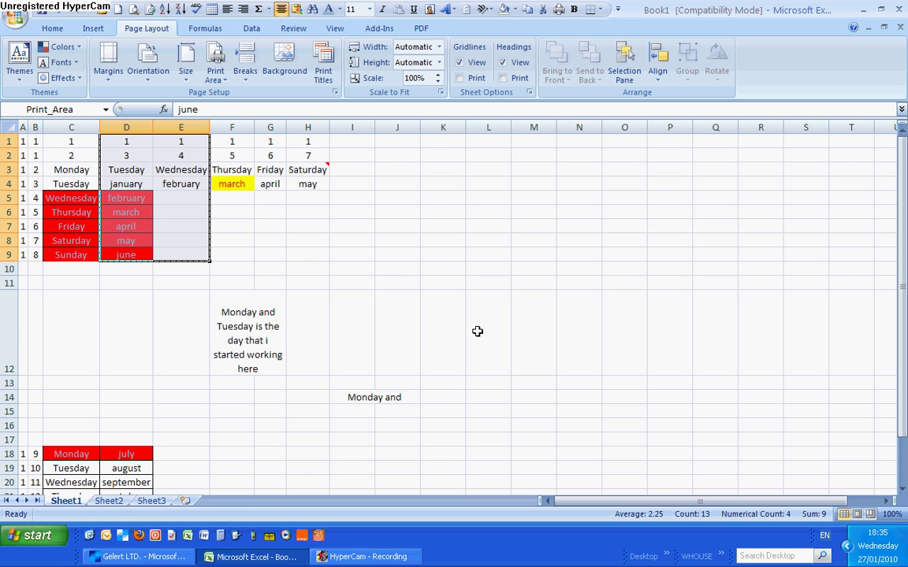
Create a blank workbook, then switch to Navision and filter the Bin Contents list by item number abd*
key("ctrl+n")
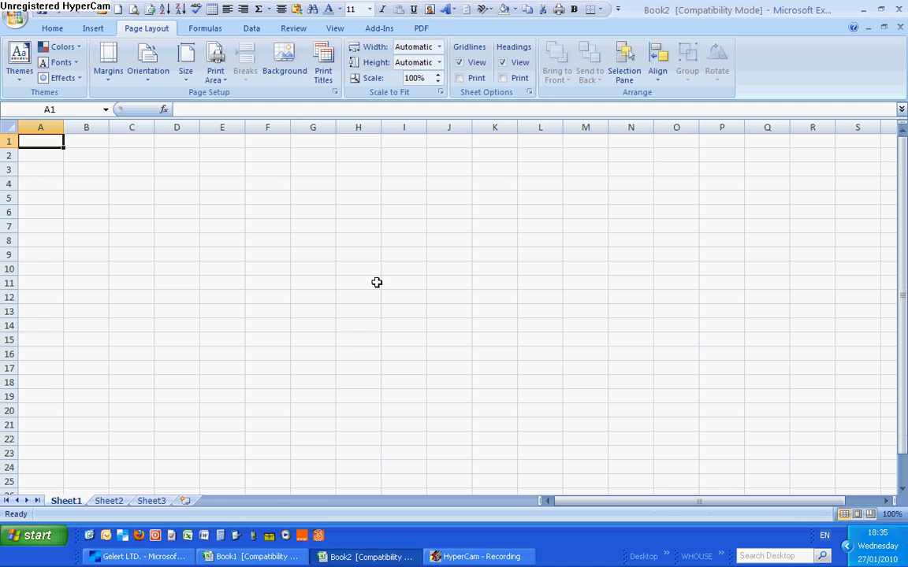
left_click(138, 556)
left_click(60, 107)
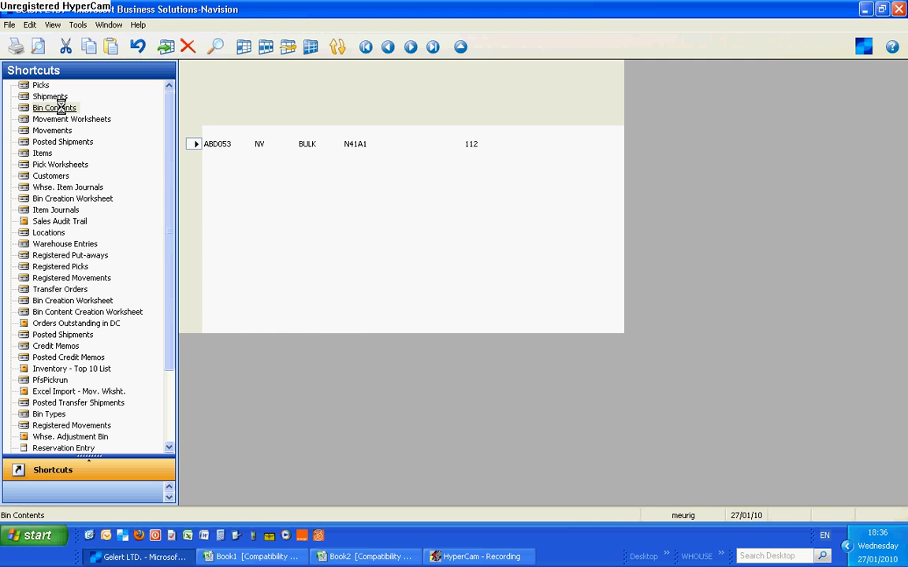
left_click(201, 181)
left_click(244, 47)
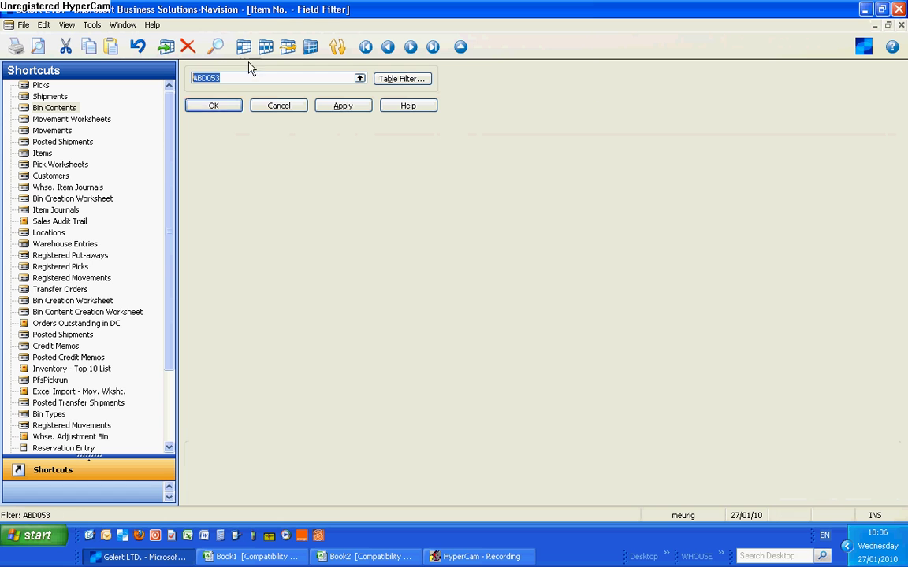
type("abd*")
key("Return")
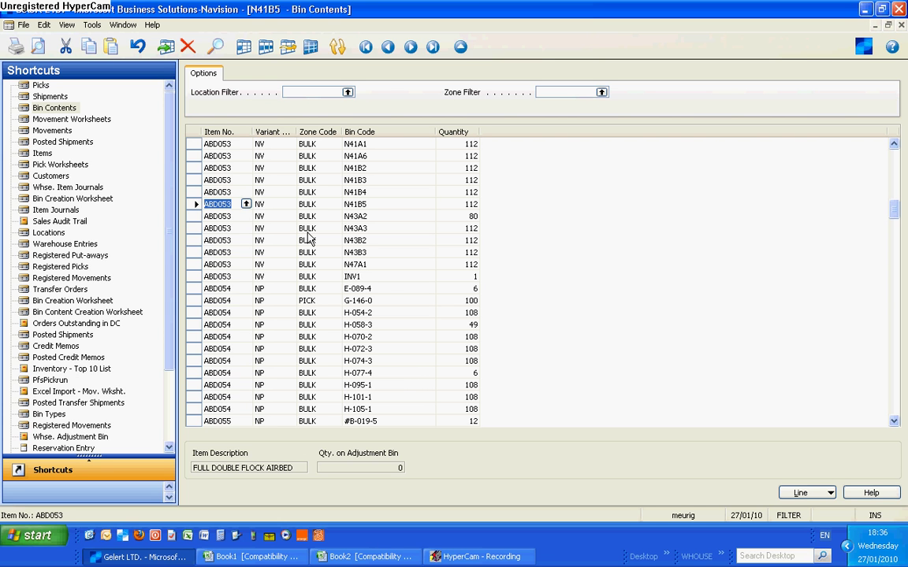
Copy all the filtered bin content rows and paste them into Sheet1 of Book2 in Excel, starting at A1
left_click(194, 132)
right_click(257, 139)
left_click(315, 164)
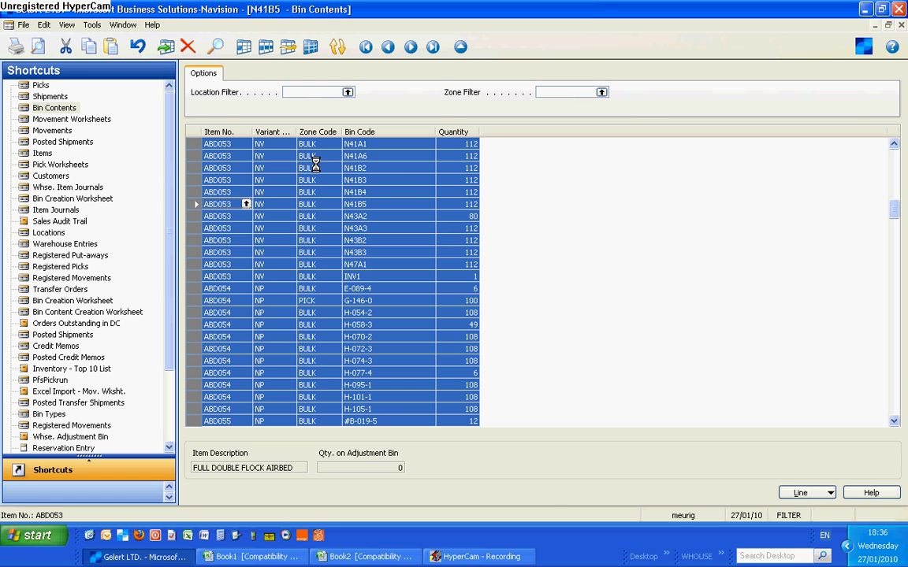
left_click(323, 555)
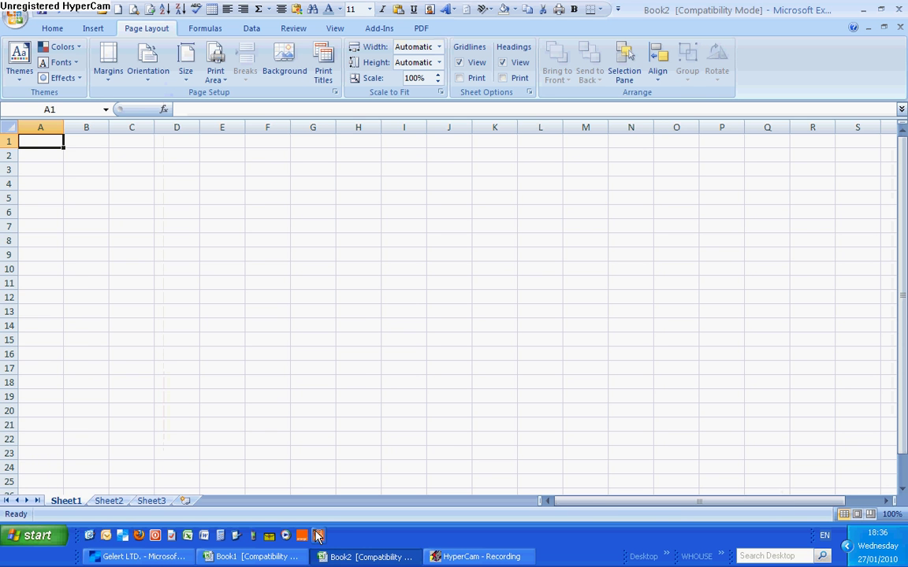
key("ctrl+v")
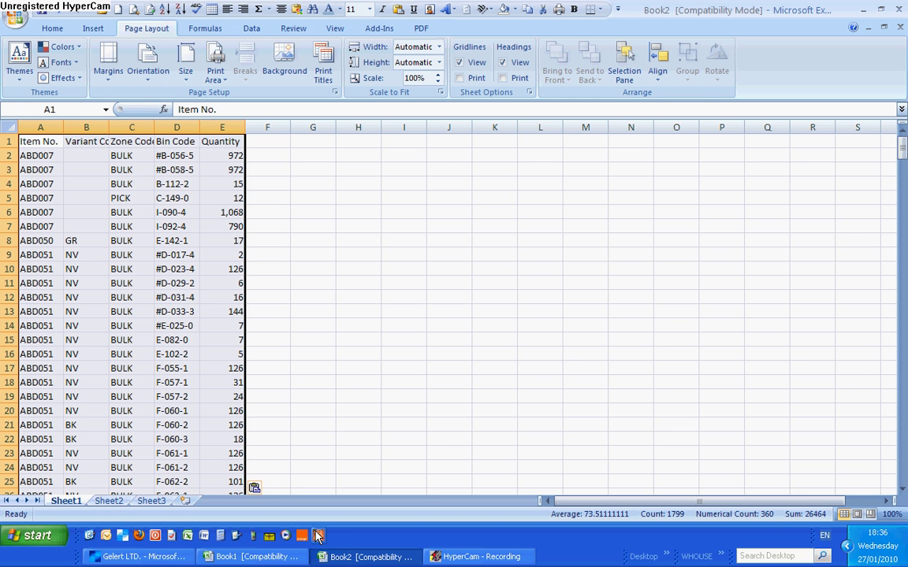
AutoFit the widths of columns A to E on Sheet1 and centre their contents
left_click(44, 127)
left_click_drag(44, 127, 223, 126)
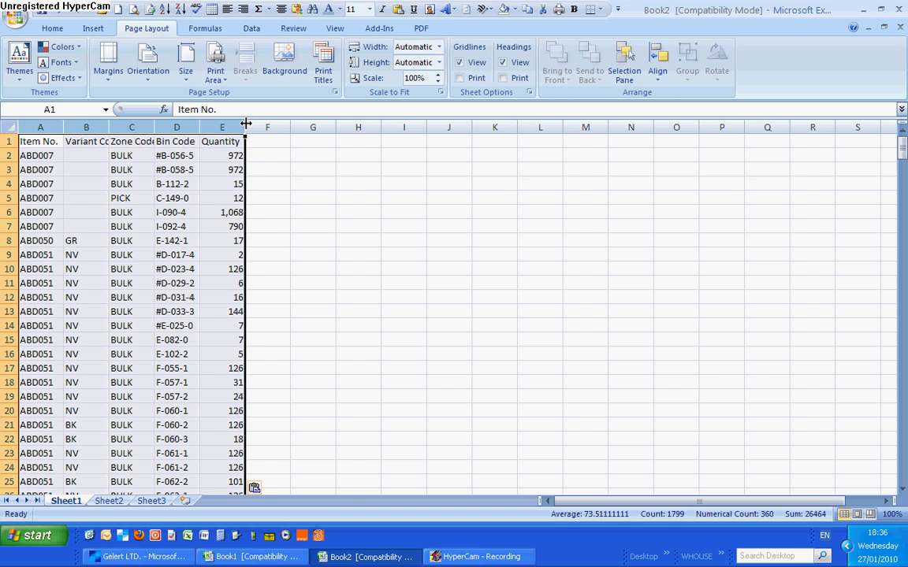
double_click(245, 124)
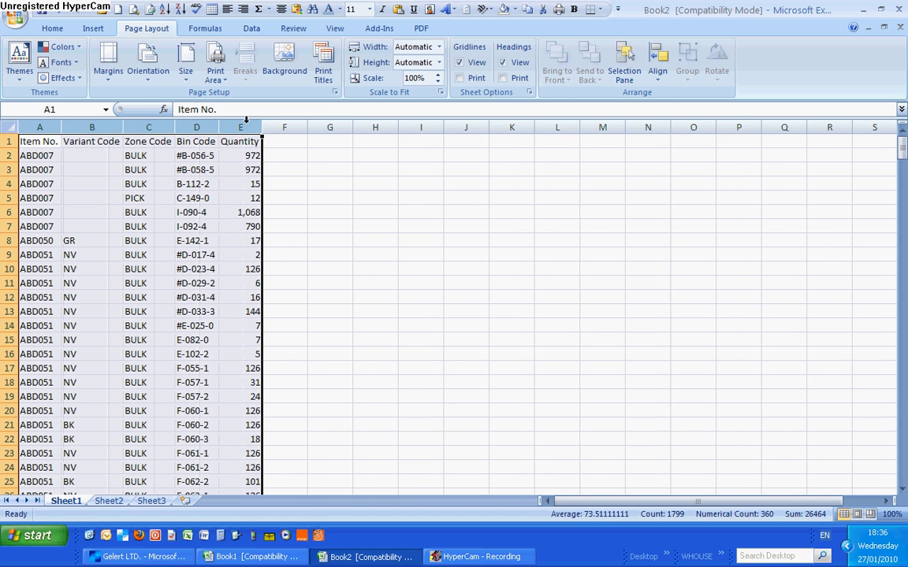
left_click(52, 28)
left_click(286, 72)
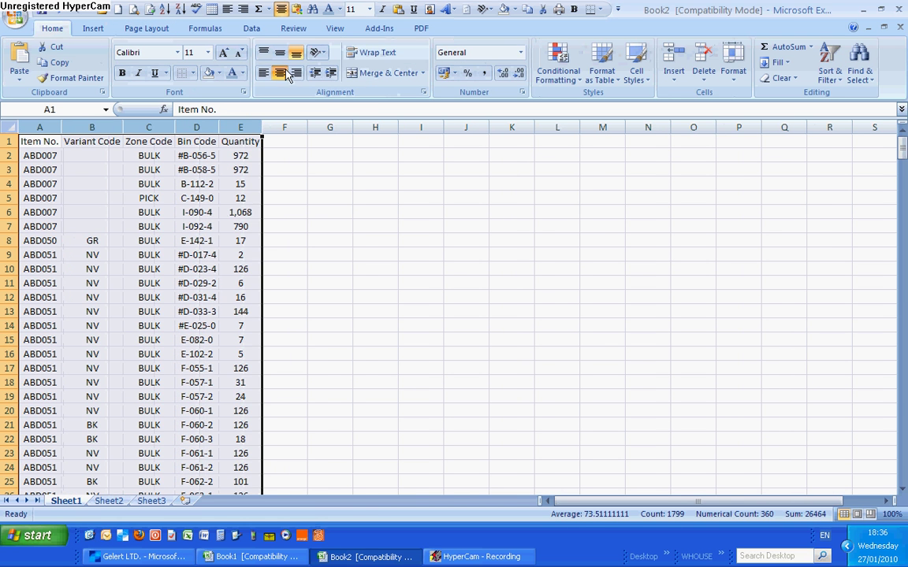
left_click(347, 268)
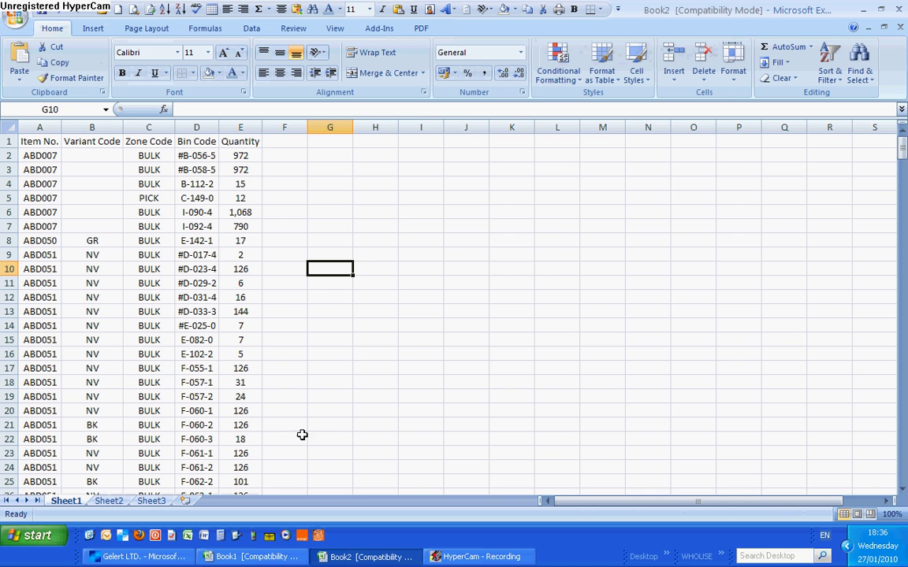
Bring up the empty Sheet2, then switch to Navision, open the item list and filter it by No. abd*
left_click(108, 502)
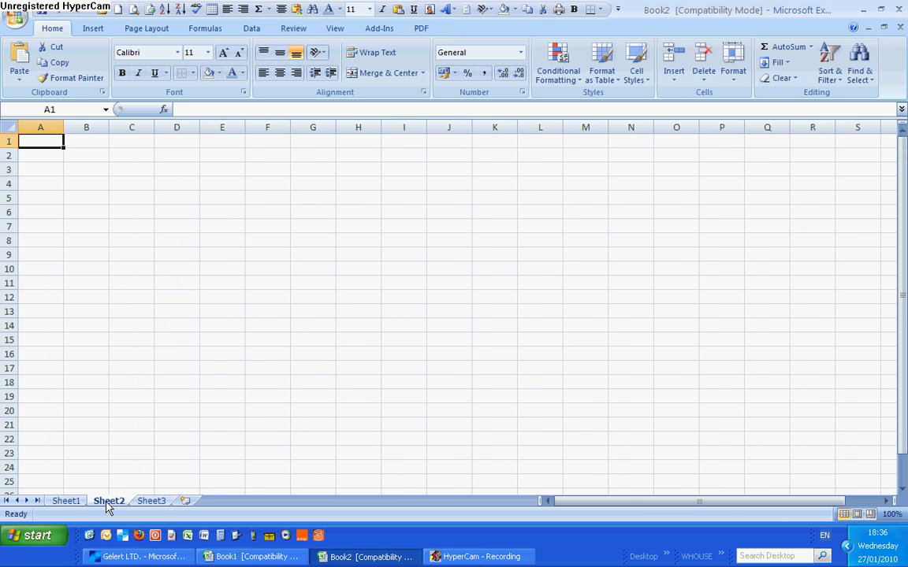
left_click(162, 561)
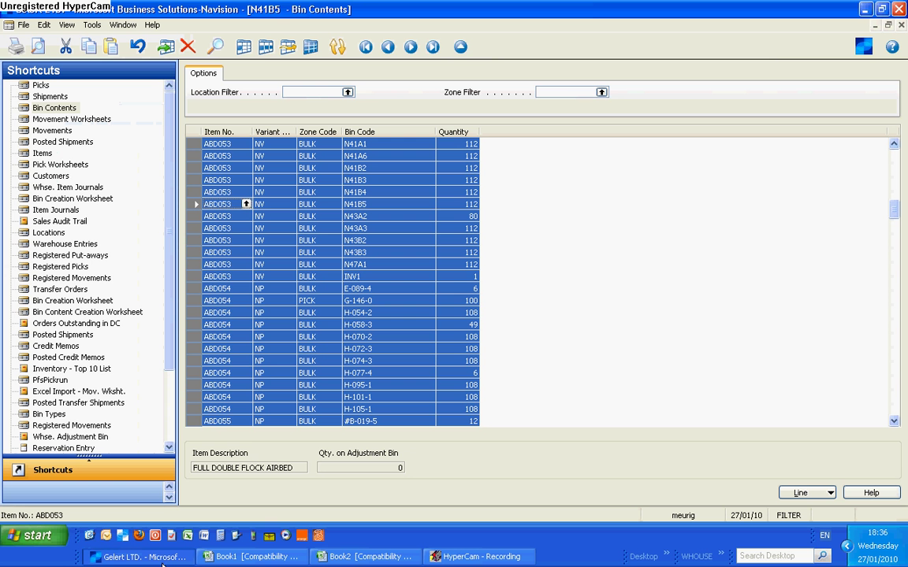
left_click(41, 153)
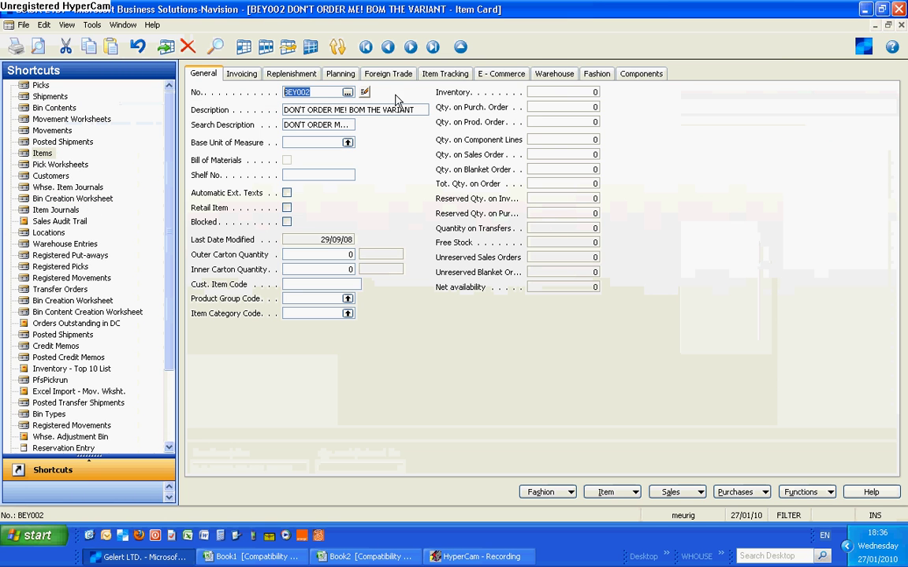
key("F5")
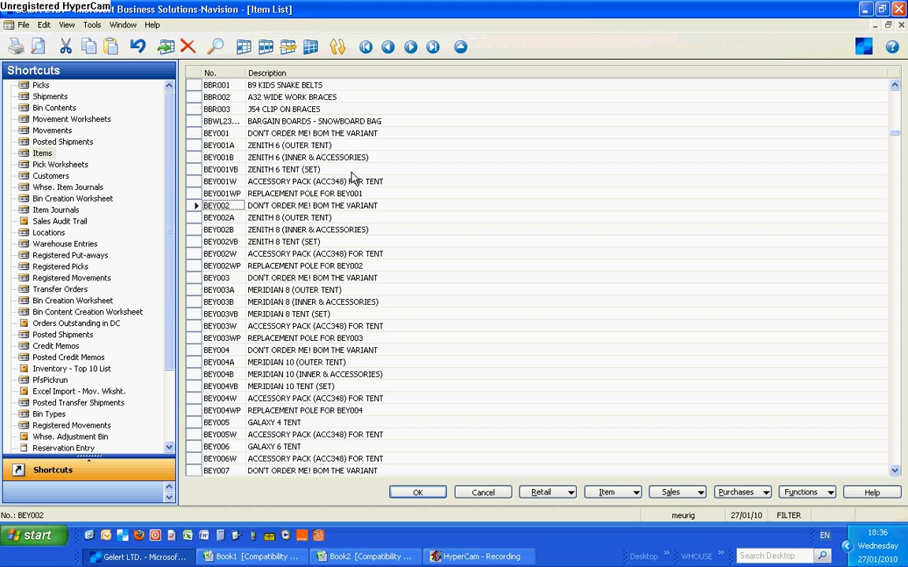
left_click(220, 120)
left_click(243, 47)
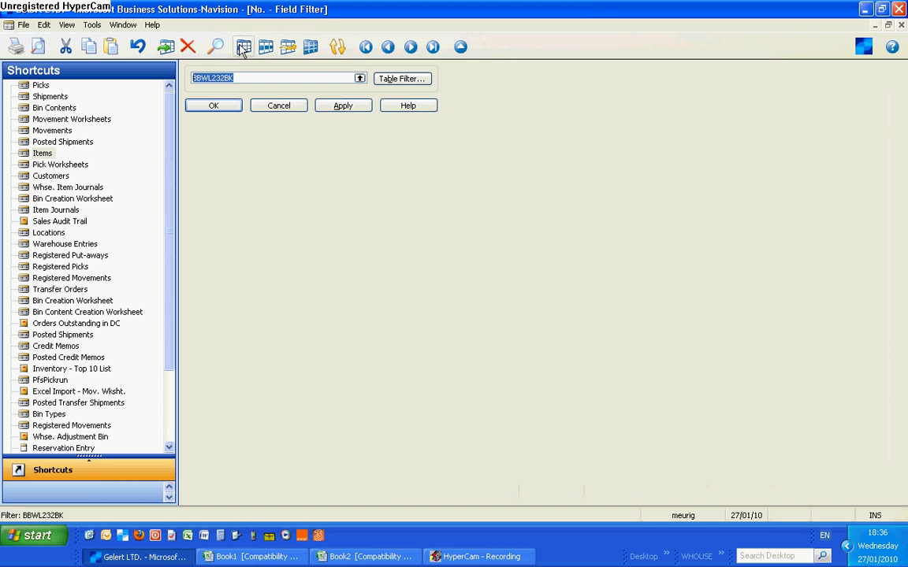
type("abd*")
key("Return")
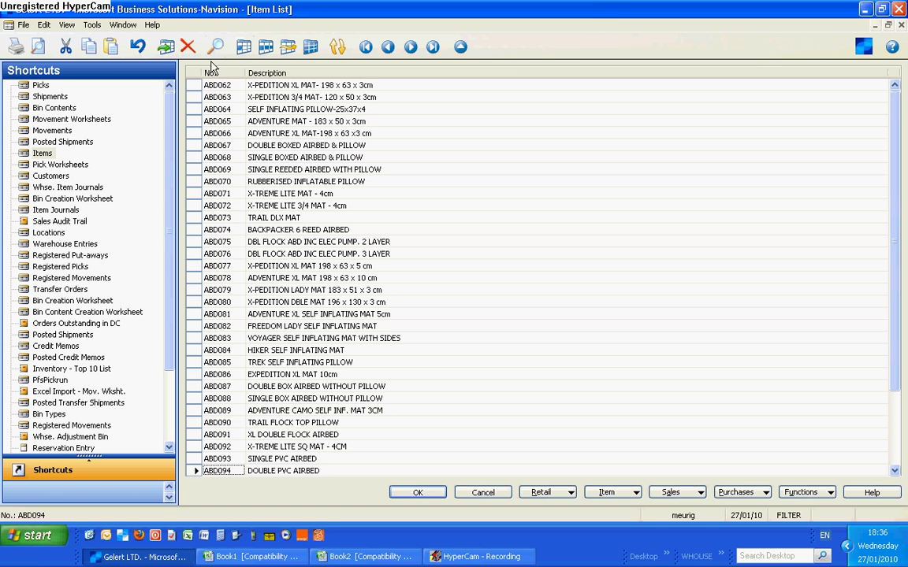
Copy all the filtered item rows and paste them into Sheet2 of Book2 in Excel, starting at A1
left_click(193, 73)
right_click(233, 97)
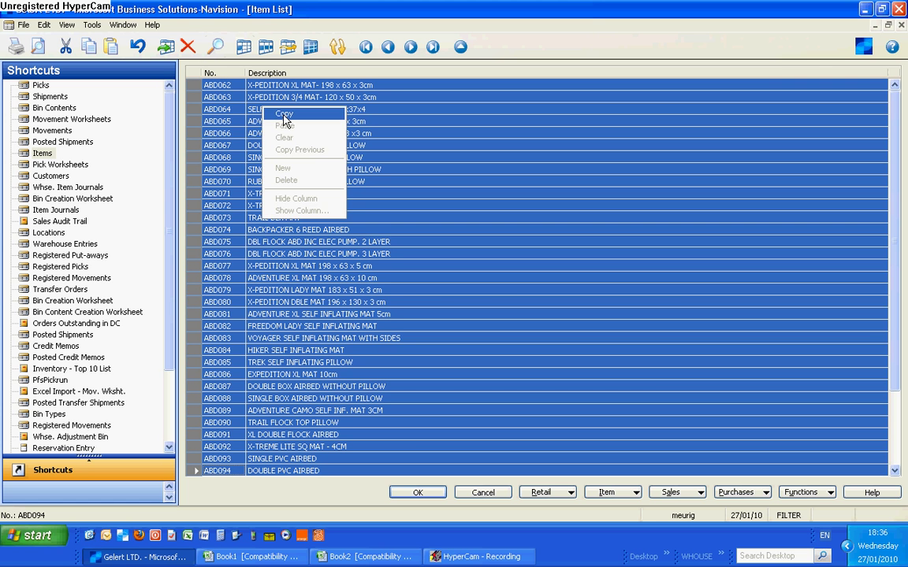
left_click(256, 103)
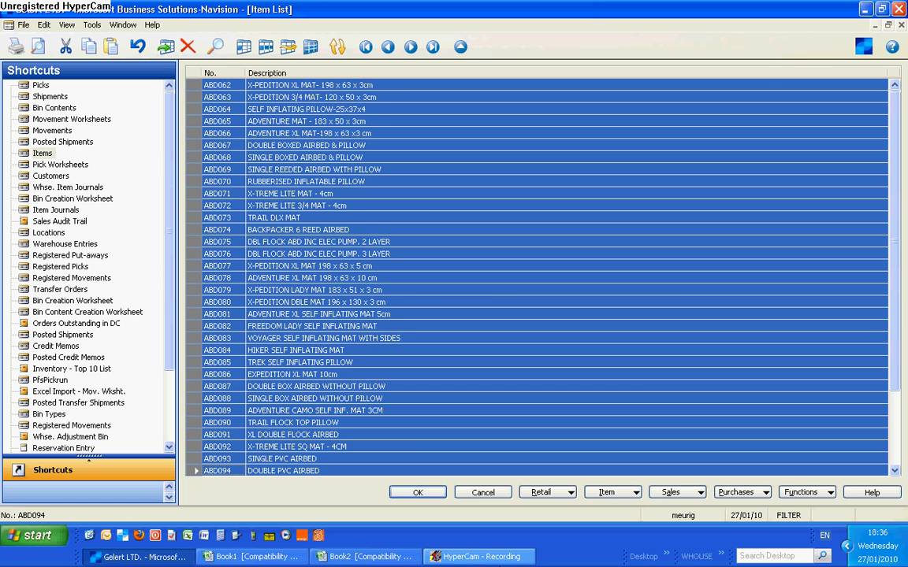
left_click(373, 558)
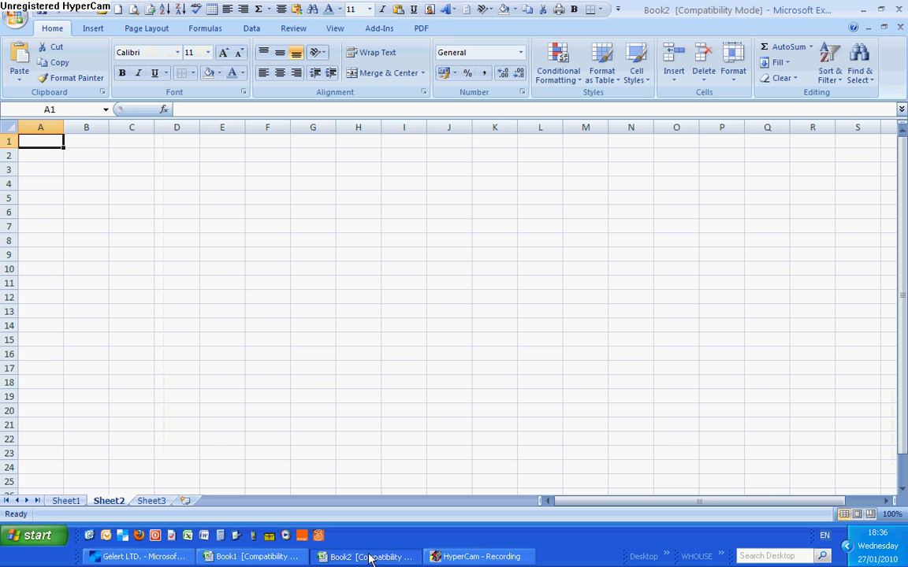
left_click(438, 557)
left_click(451, 559)
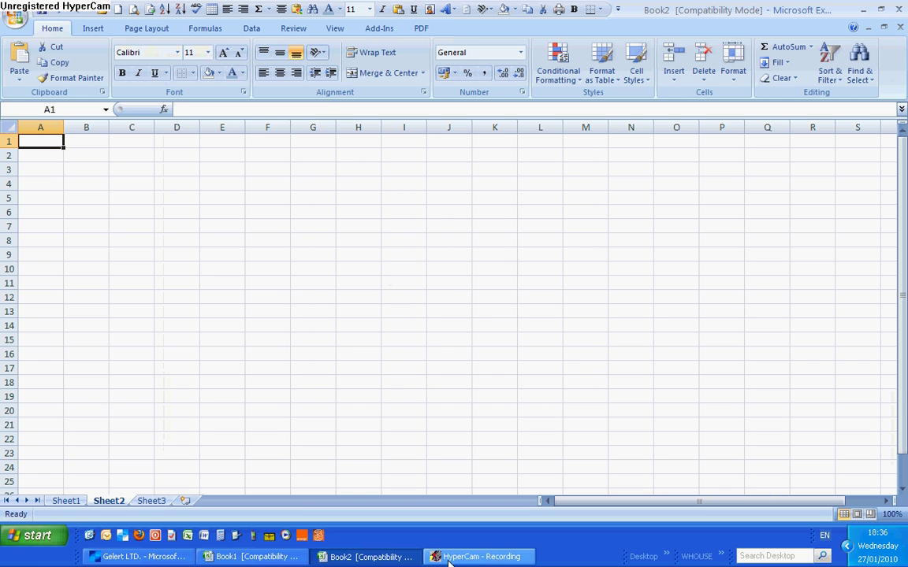
right_click(39, 141)
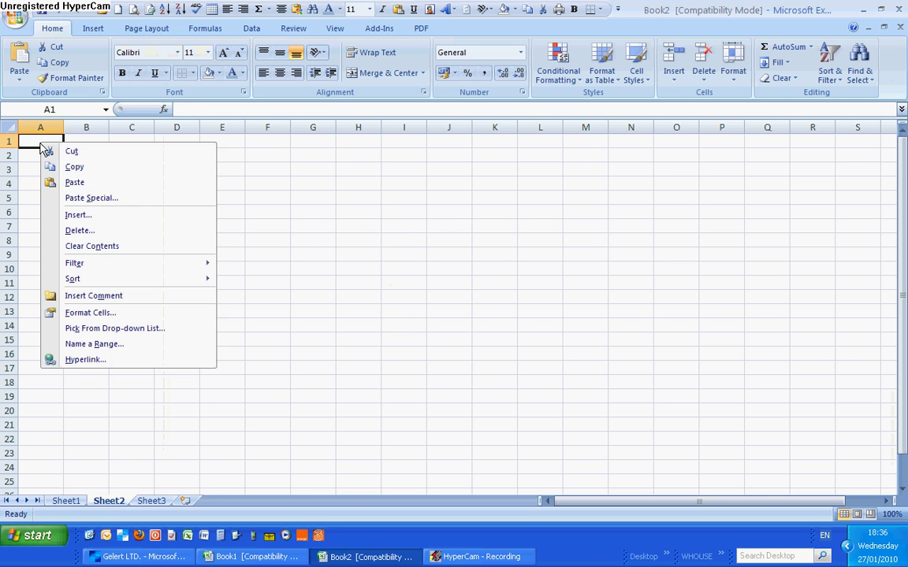
left_click(69, 181)
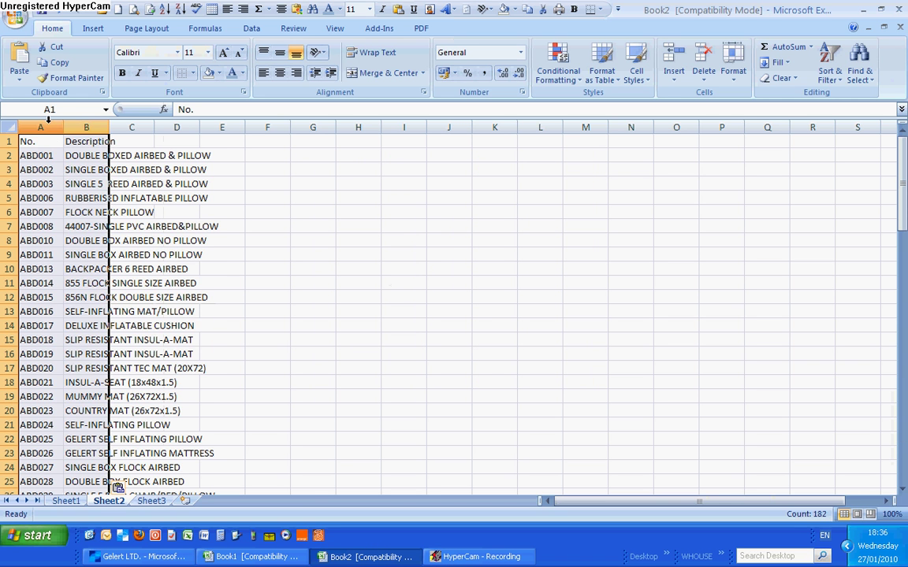
AutoFit the No. and Description columns on Sheet2 and centre their contents
double_click(63, 127)
double_click(102, 127)
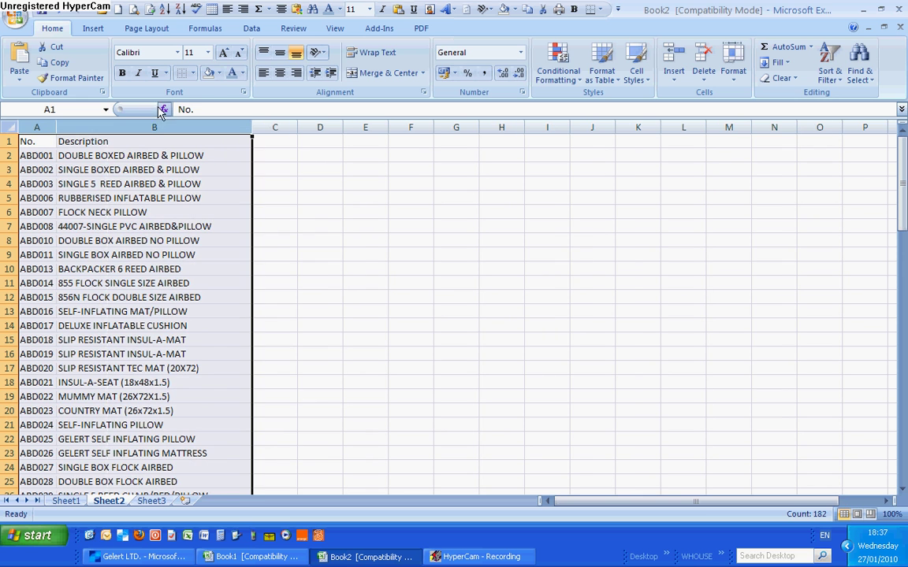
left_click(280, 74)
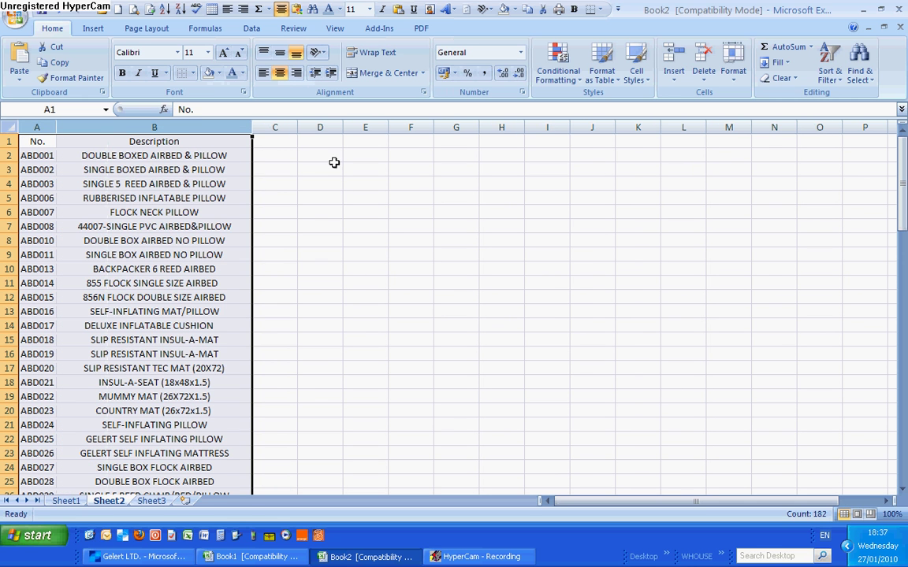
On Sheet1, insert a blank column before Zone Code and enter the heading "Description" in C1
left_click(69, 501)
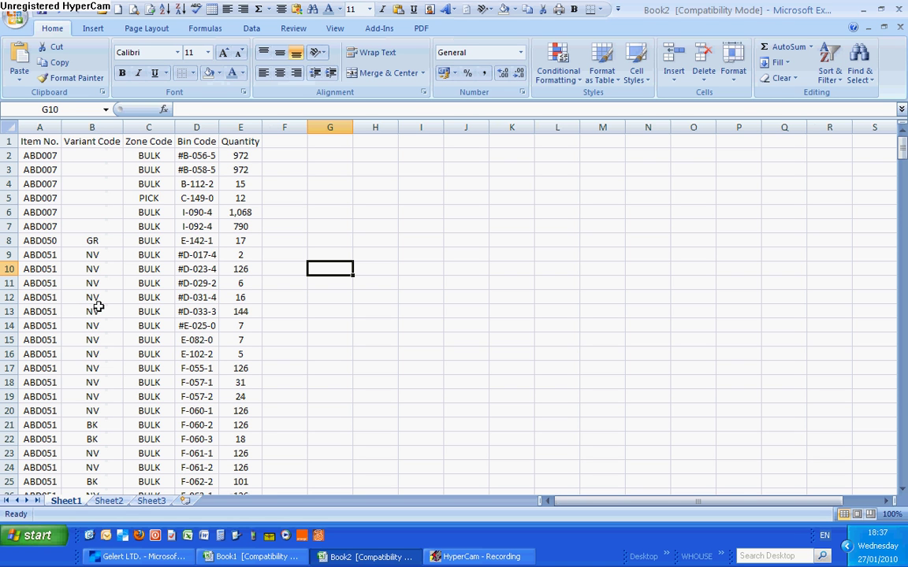
left_click(109, 502)
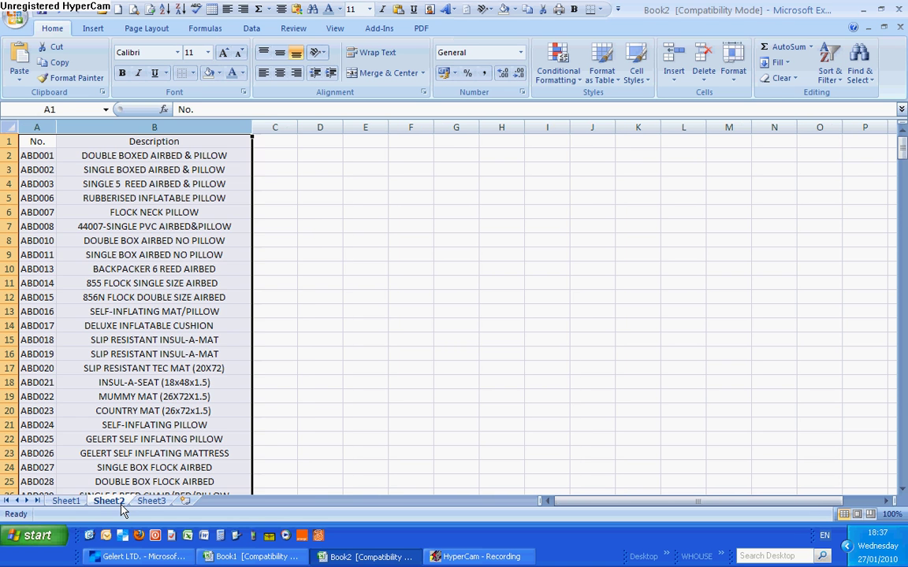
left_click(66, 501)
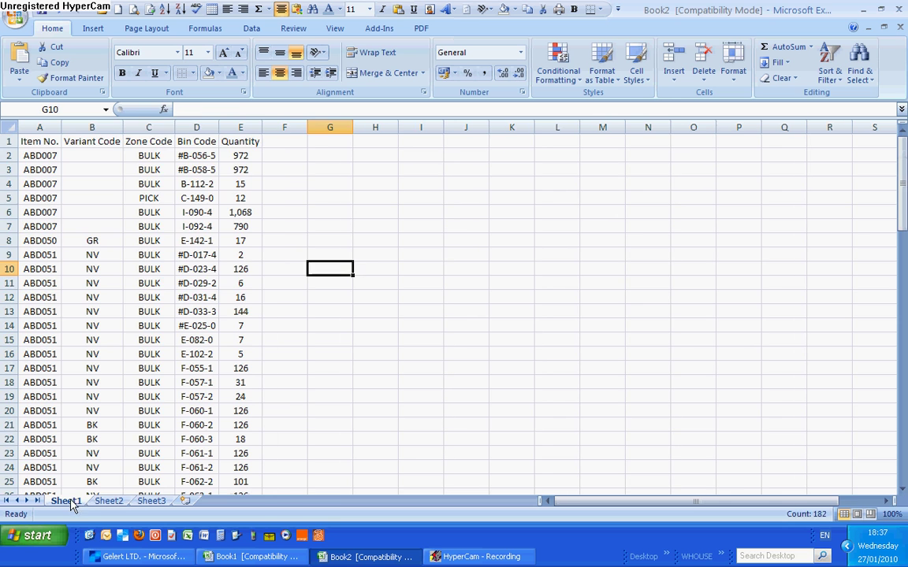
left_click(136, 125)
right_click(137, 126)
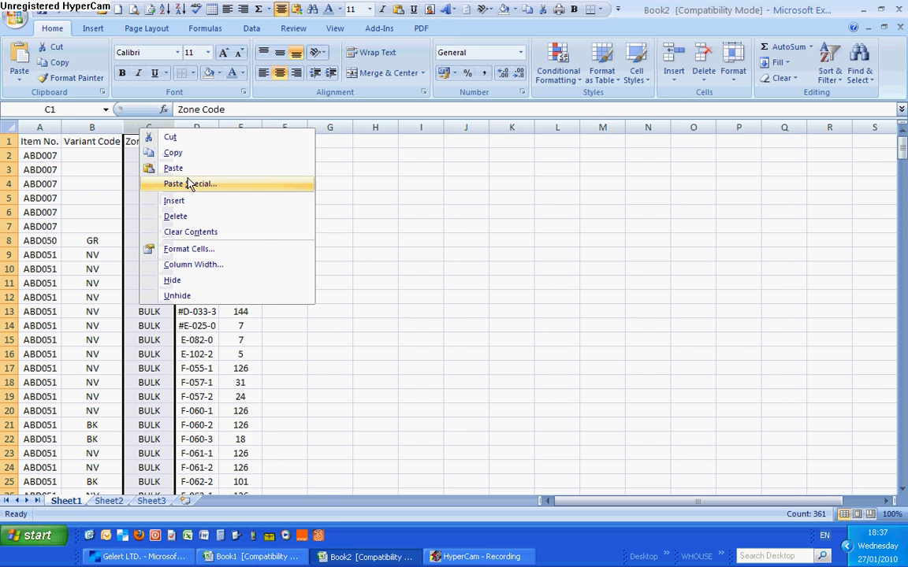
left_click(213, 206)
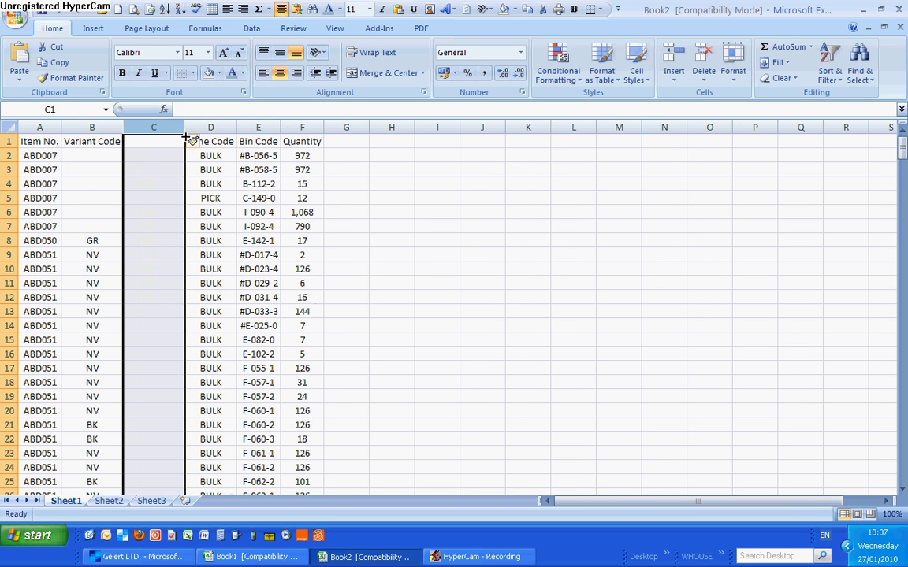
left_click(162, 141)
type("De")
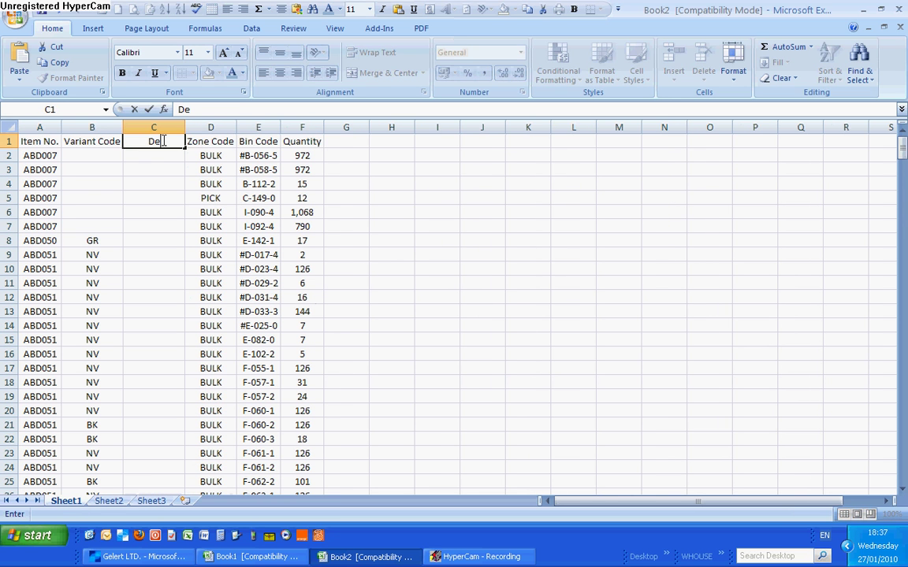
type("scription")
key("Return")
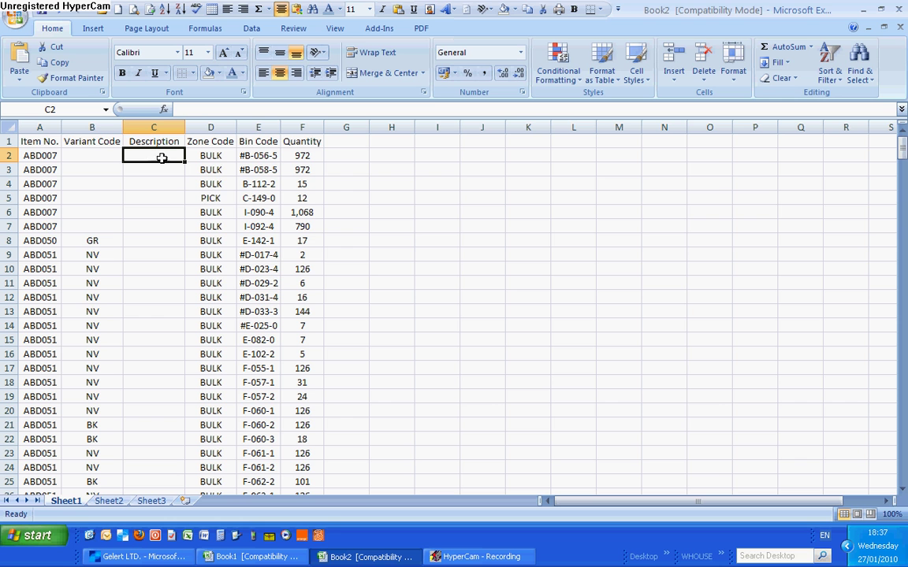
Insert a VLOOKUP function in C2 with A2 as lookup value and the whole of Sheet2 as absolute table array ($1:$65536)
left_click(164, 110)
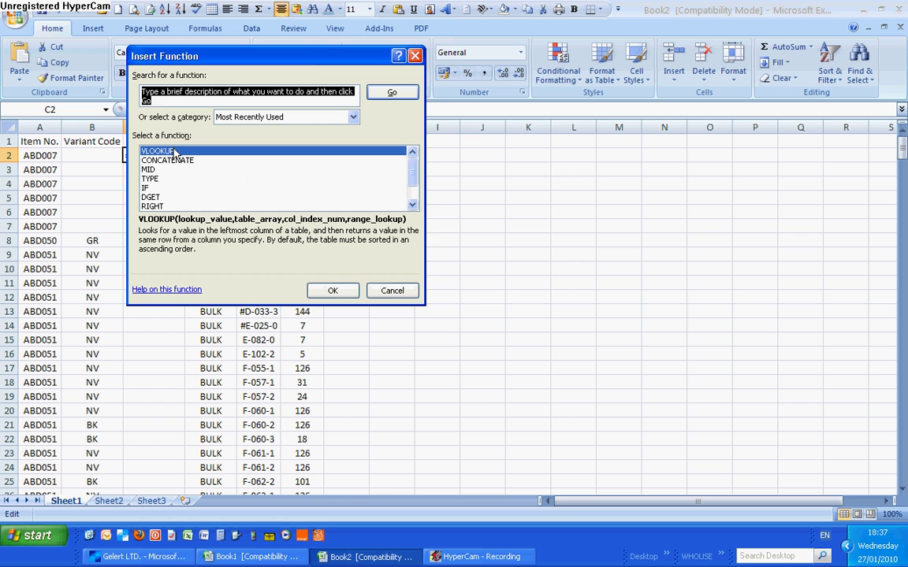
left_click(332, 290)
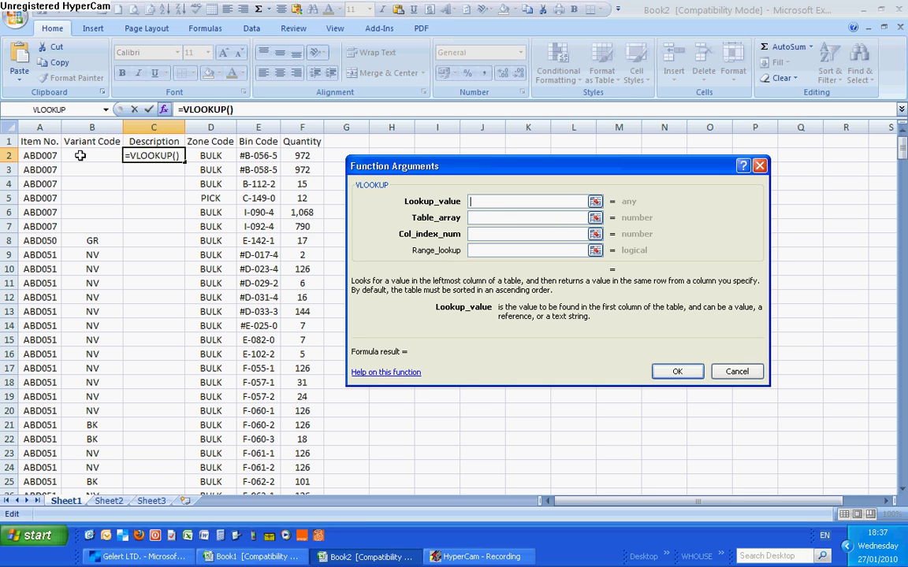
left_click(38, 155)
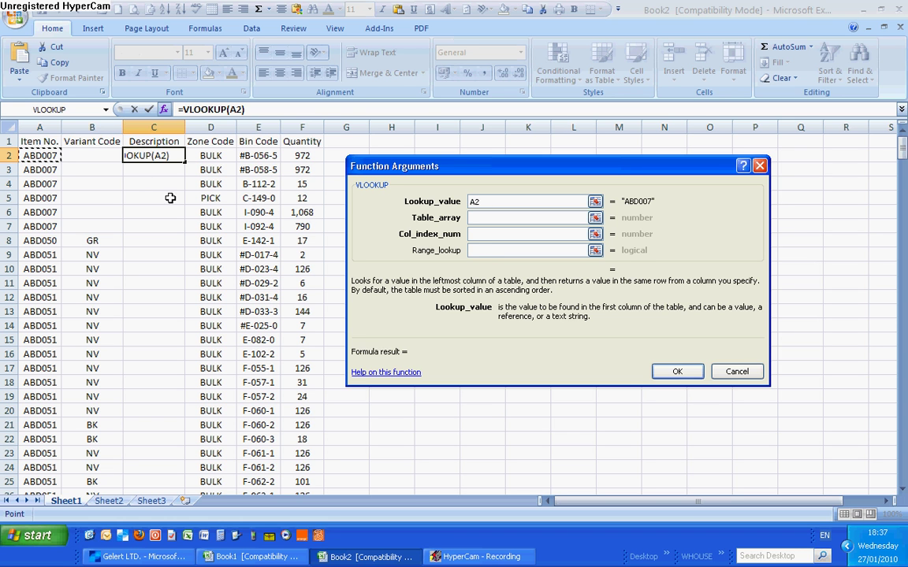
left_click(486, 219)
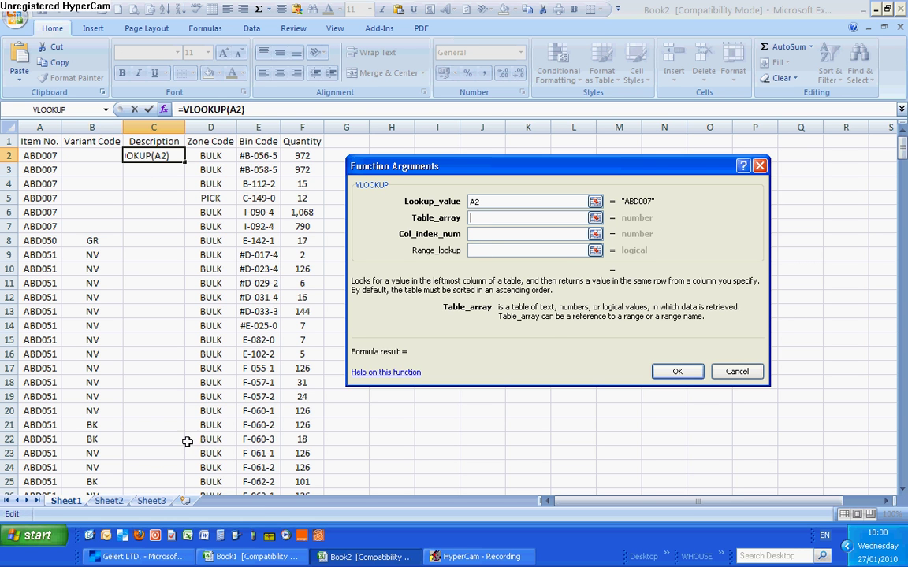
left_click(120, 505)
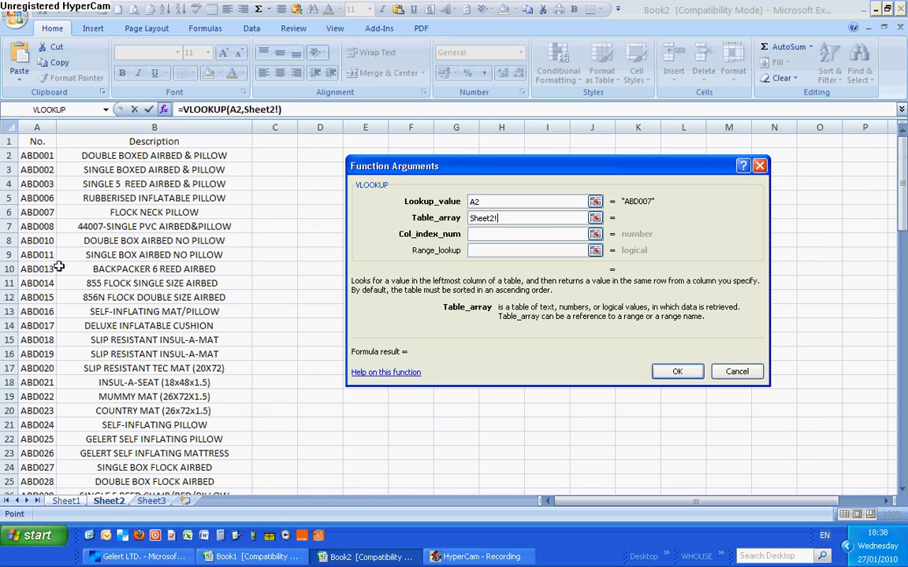
left_click(7, 128)
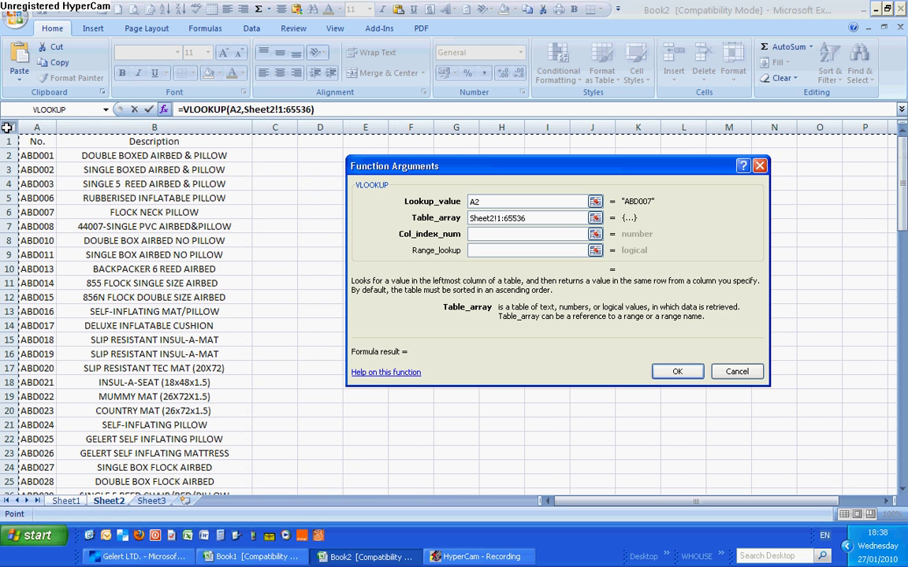
key("F4")
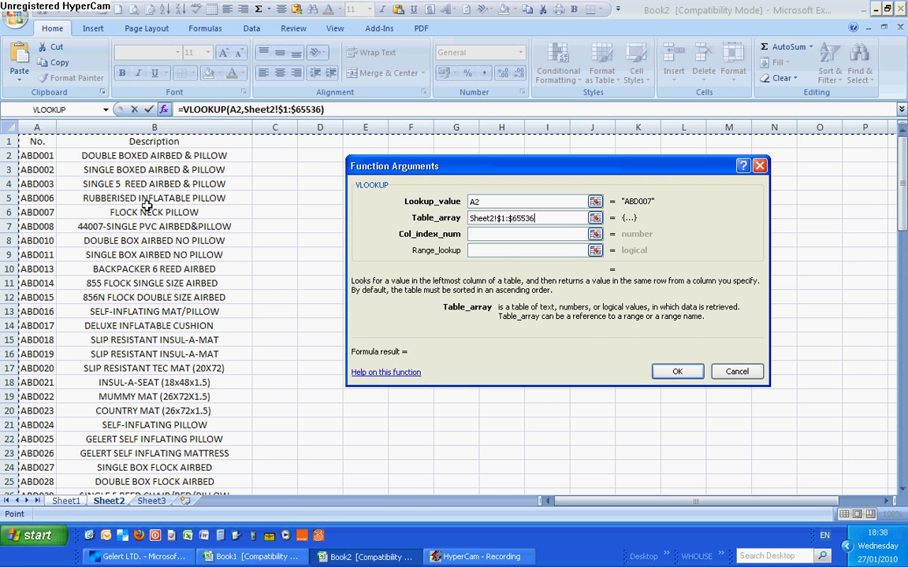
Set the VLOOKUP column index to 2 and range lookup to false, completing the formula in C2
left_click(556, 233)
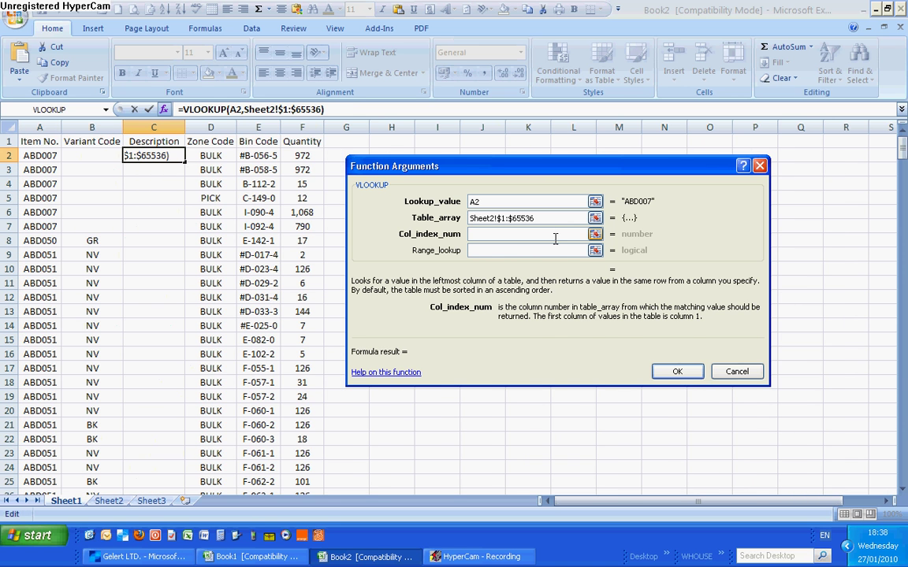
type("2")
left_click(517, 250)
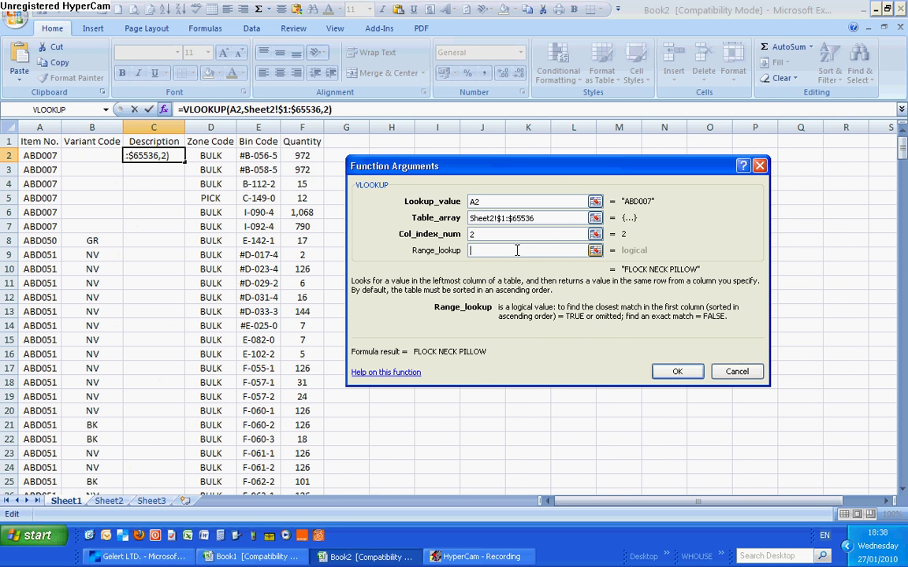
type("false")
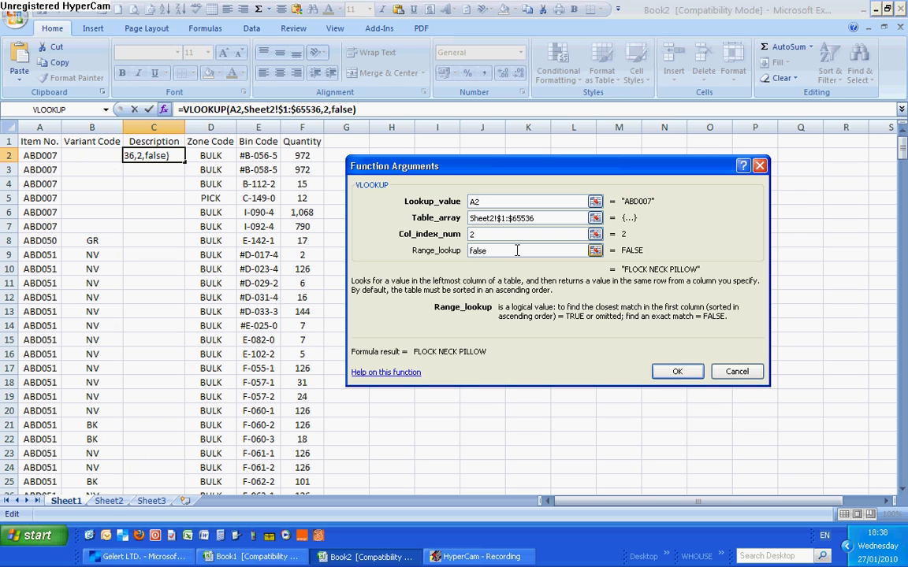
key("Return")
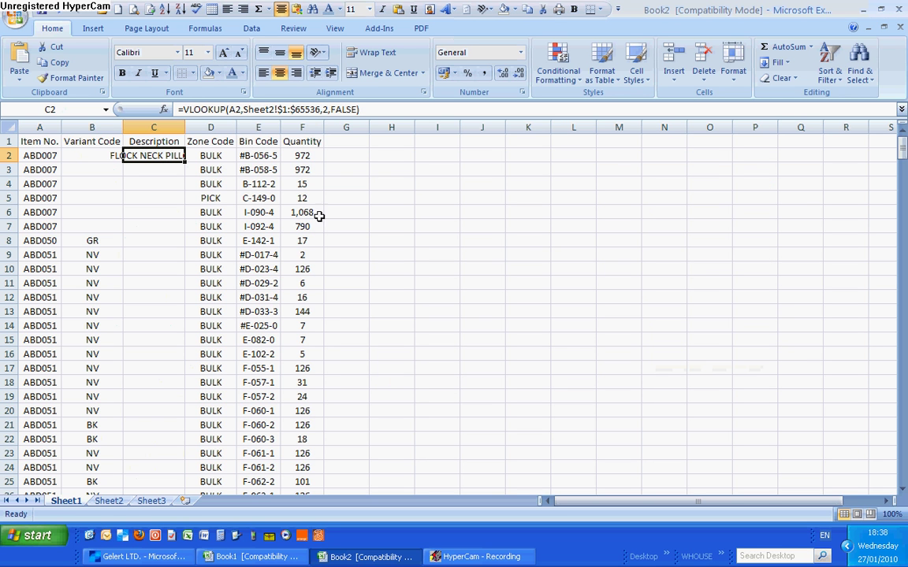
AutoFit column C and fill the C2 lookup formula down the Description column to the last item row
double_click(186, 127)
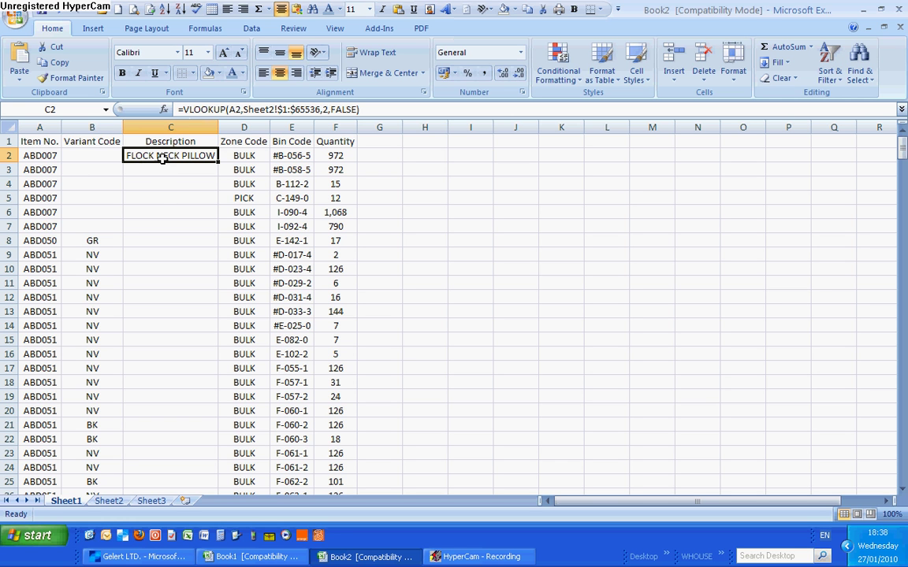
left_click(43, 155)
left_click(173, 155)
left_click_drag(218, 160, 227, 292)
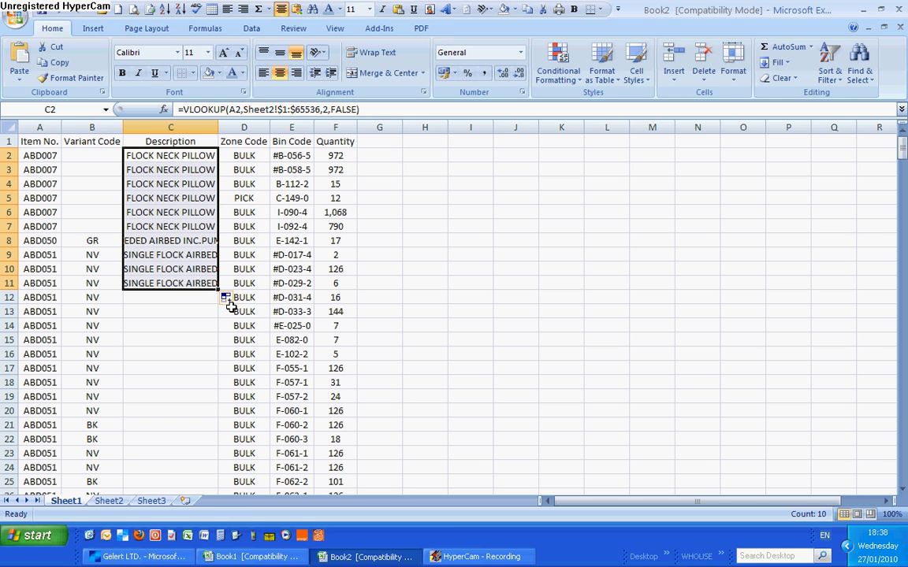
double_click(217, 290)
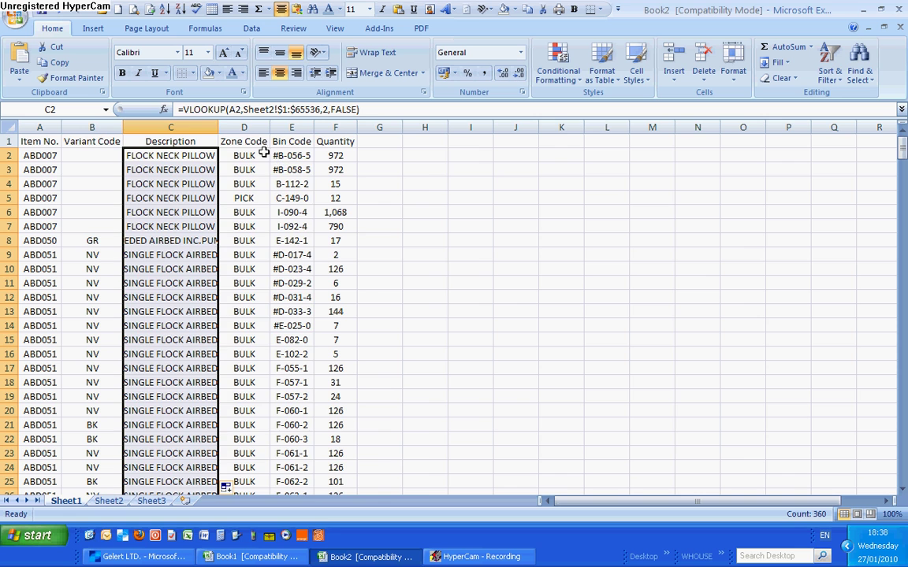
AutoFit the filled Description column, check the looked-up descriptions down the sheet and return to A1
double_click(219, 122)
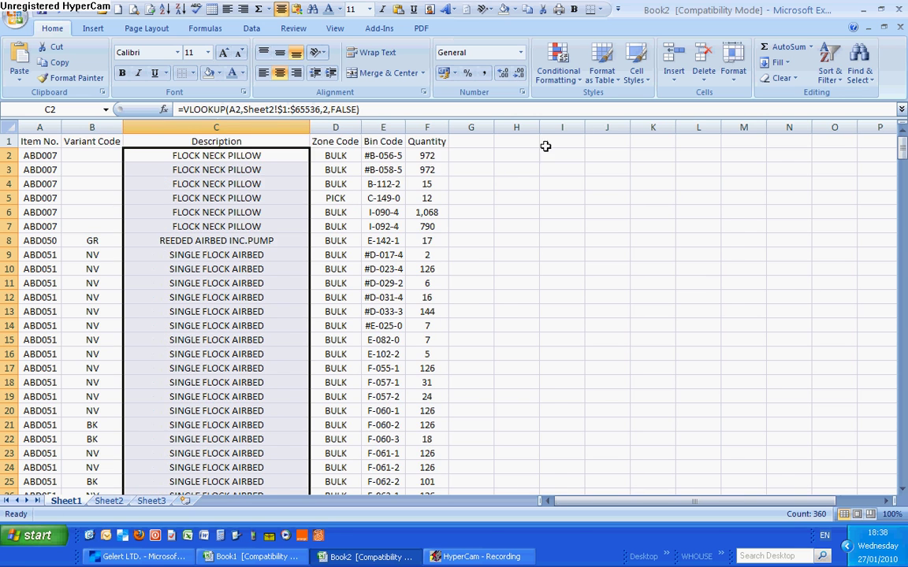
scroll(547, 149, "down", 13)
scroll(547, 167, "down", 20)
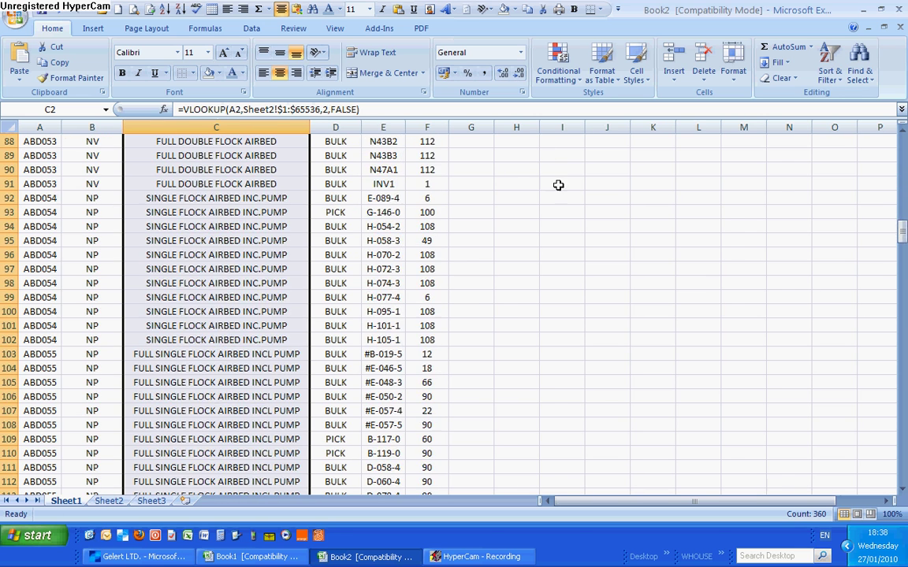
scroll(572, 211, "down", 20)
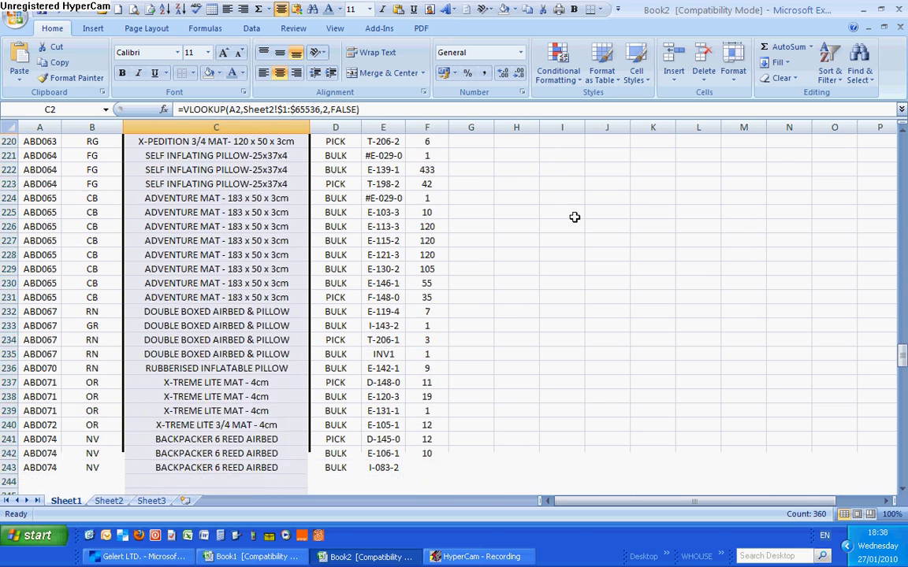
scroll(578, 219, "up", 20)
scroll(577, 220, "up", 10)
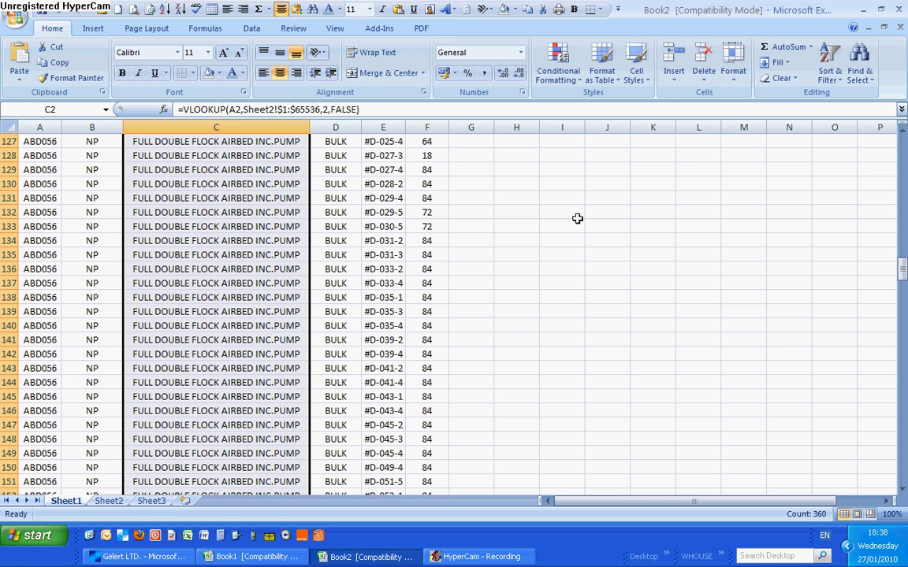
key("ctrl+Home")
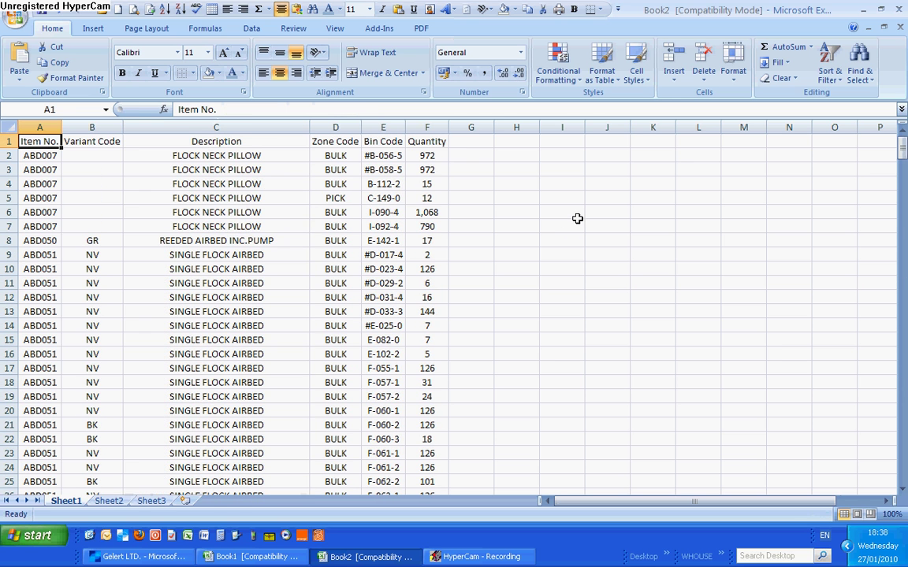
On Sheet2, enter 6.99 in C2 and copy it down to C4
left_click(110, 501)
left_click(273, 152)
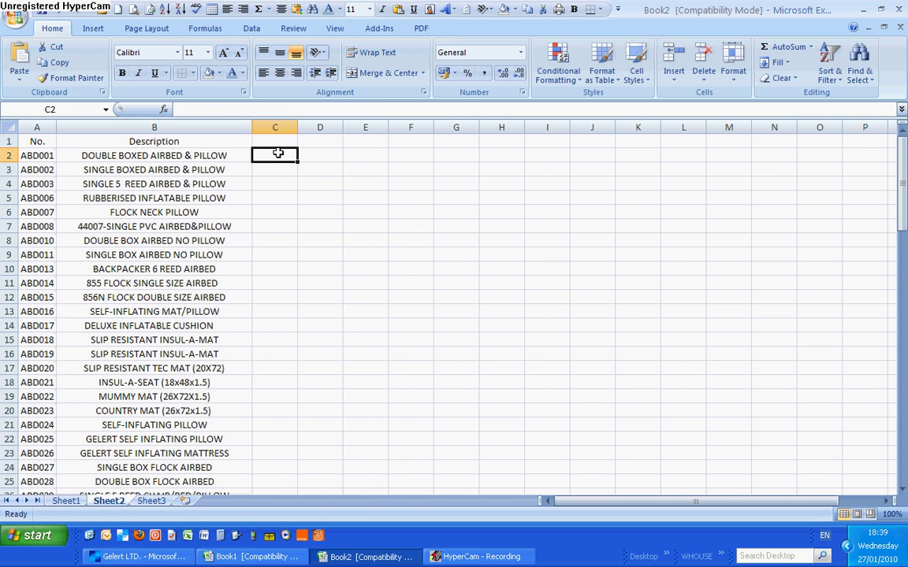
type("6.99")
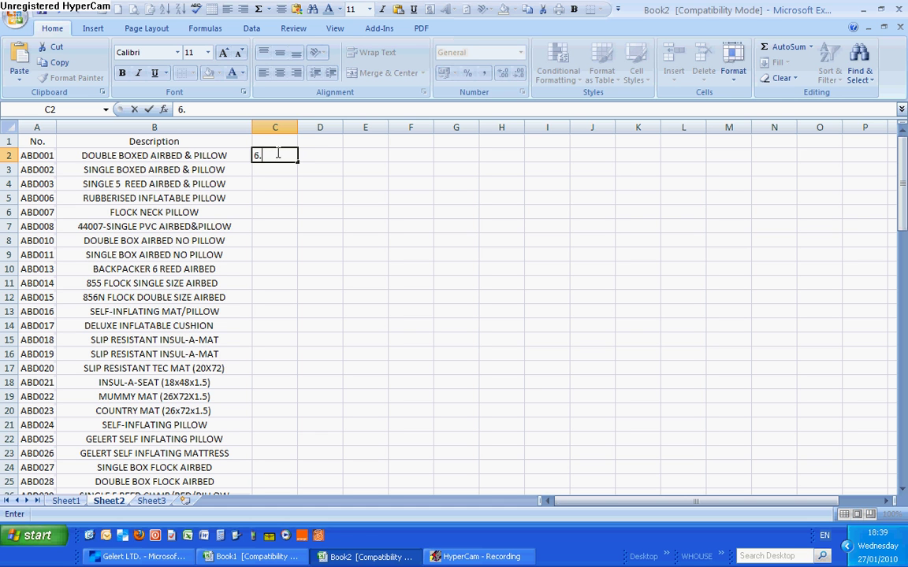
left_click(313, 181)
left_click(279, 155)
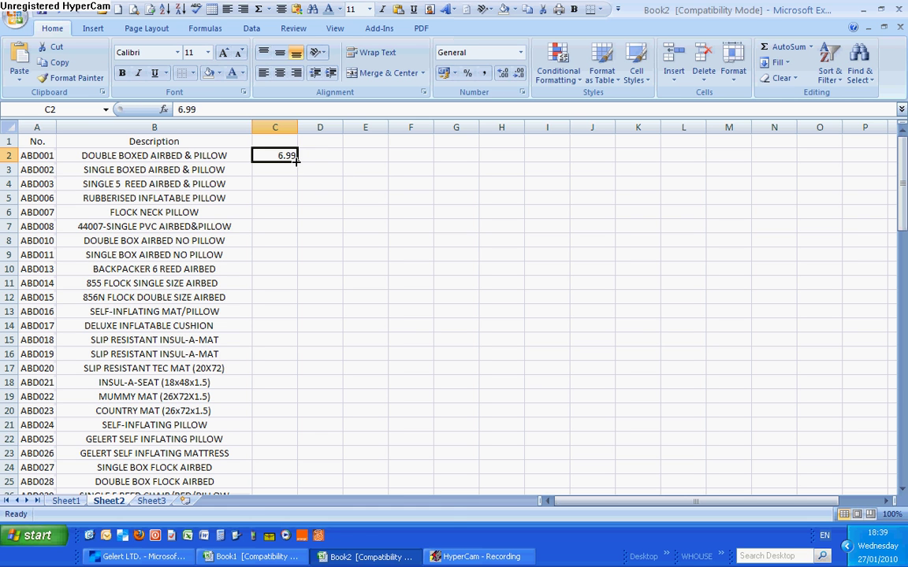
left_click_drag(296, 161, 294, 189)
Enter 7.99 in C5, copy it to C6 and extend the values in C2:C6 as a series down to C13
left_click(289, 198)
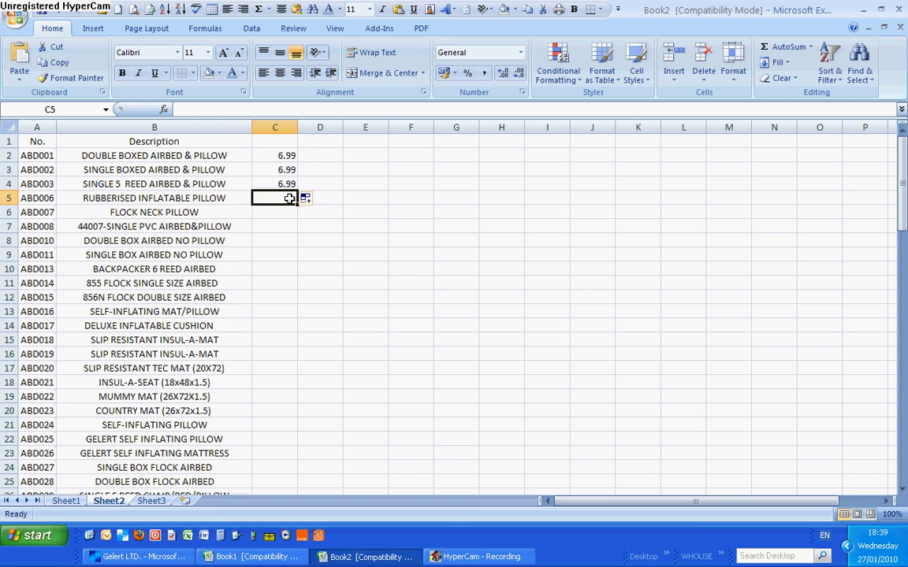
type("7.")
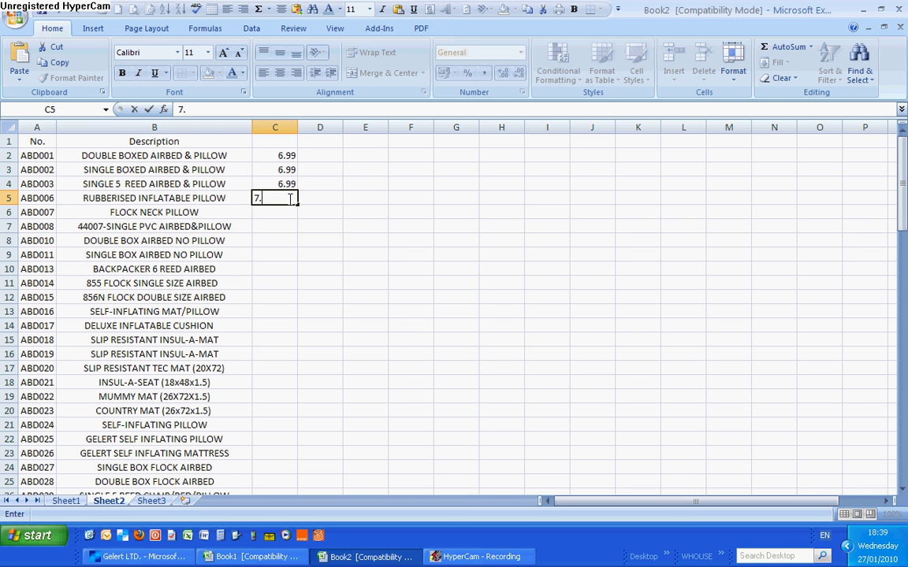
type("99")
left_click(315, 196)
left_click_drag(290, 153, 296, 318)
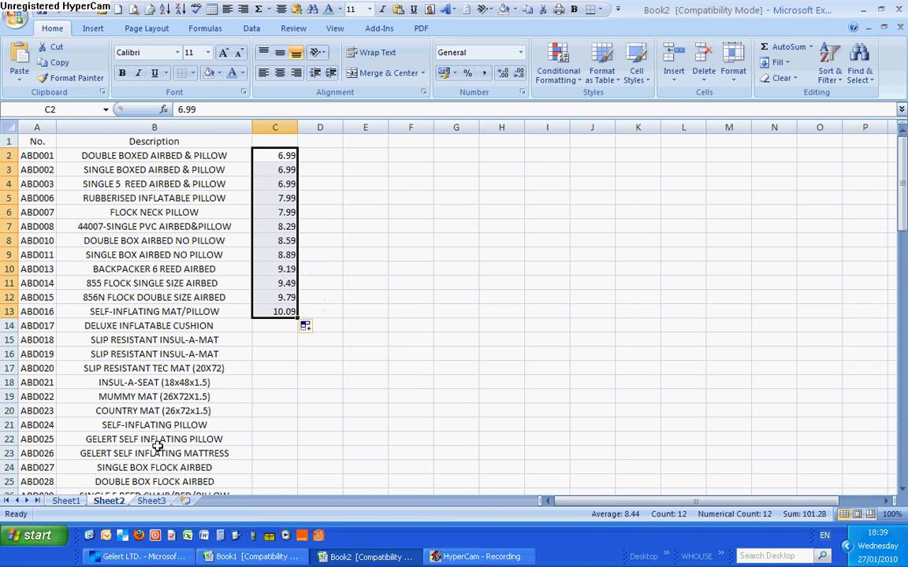
On Sheet1, enter the heading "cost" in G1, beside Quantity
left_click(66, 501)
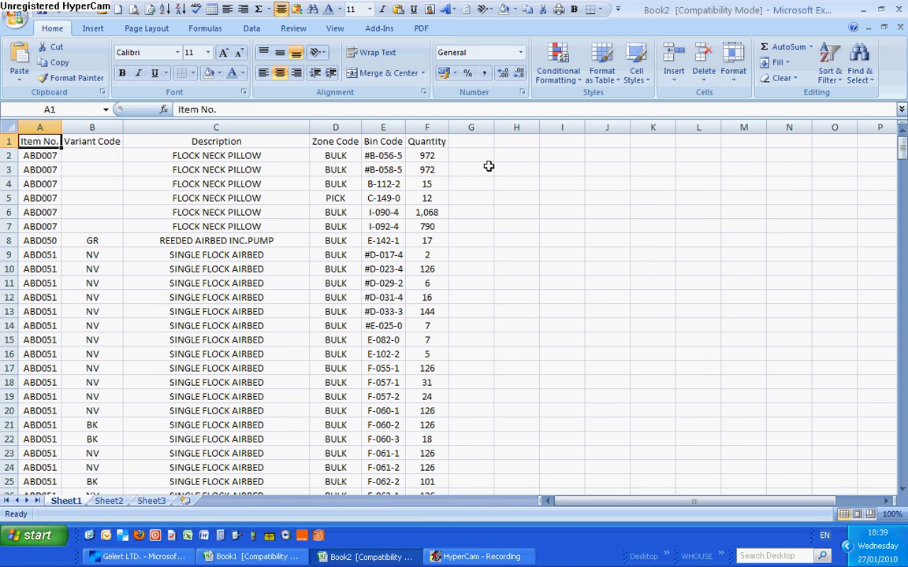
left_click(473, 140)
type("cost")
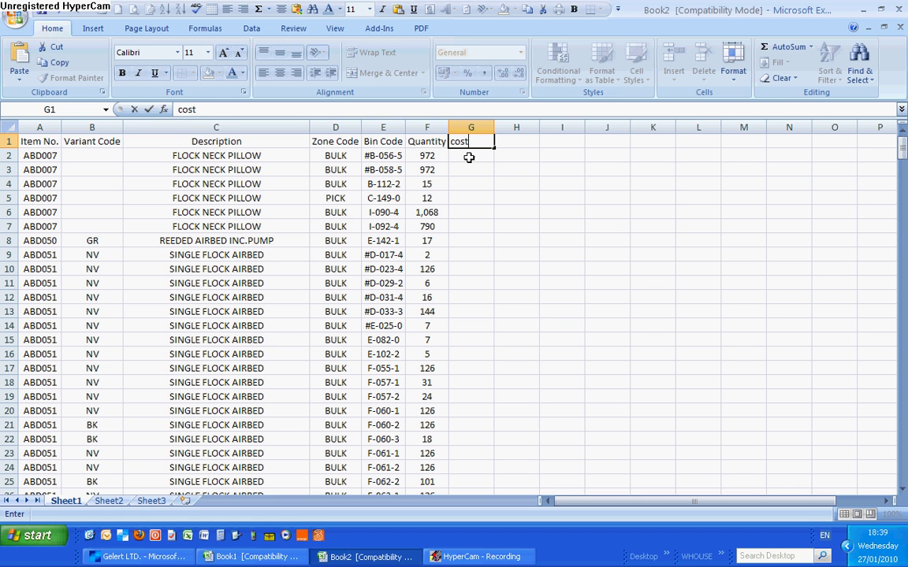
Insert a VLOOKUP function in G2 with A2 as lookup value and the whole of Sheet2 as absolute table array ($1:$65536)
left_click(469, 156)
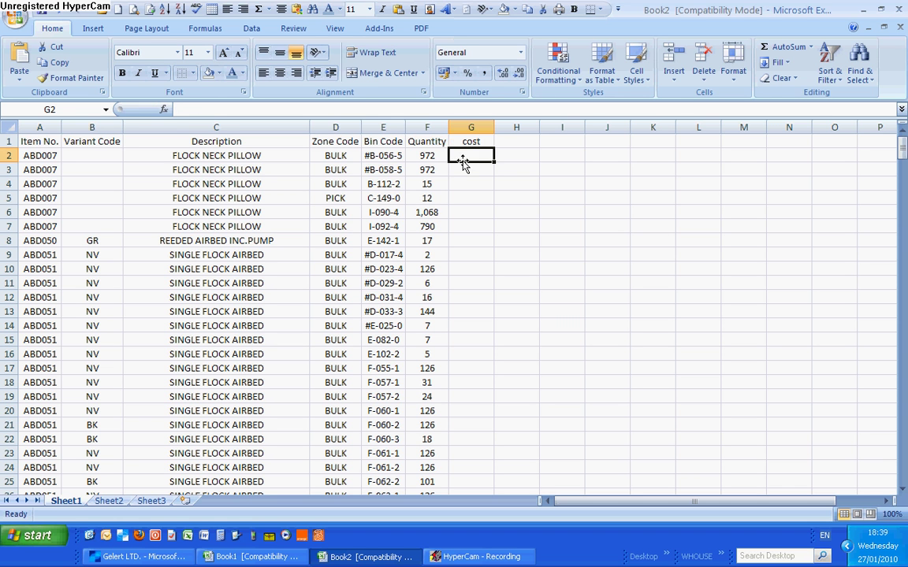
left_click(163, 109)
left_click(610, 387)
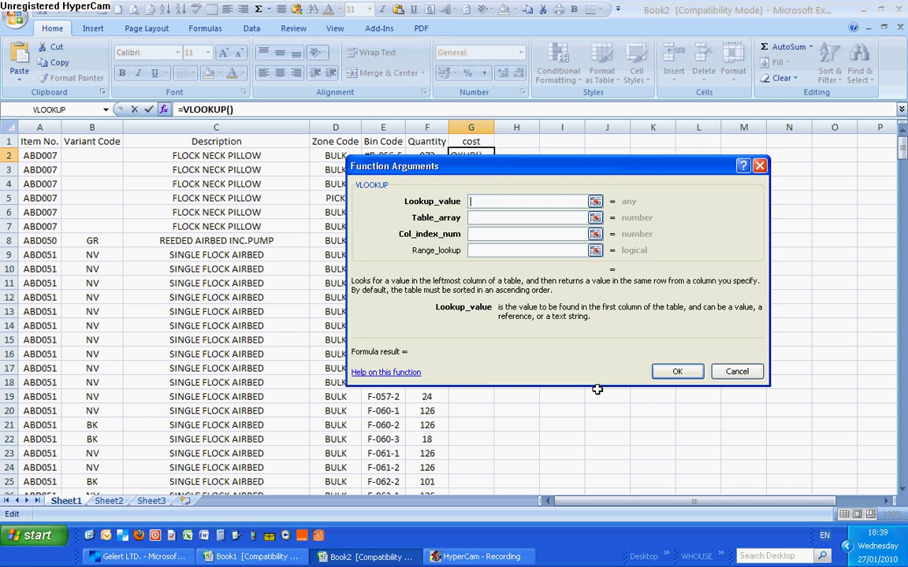
left_click(46, 155)
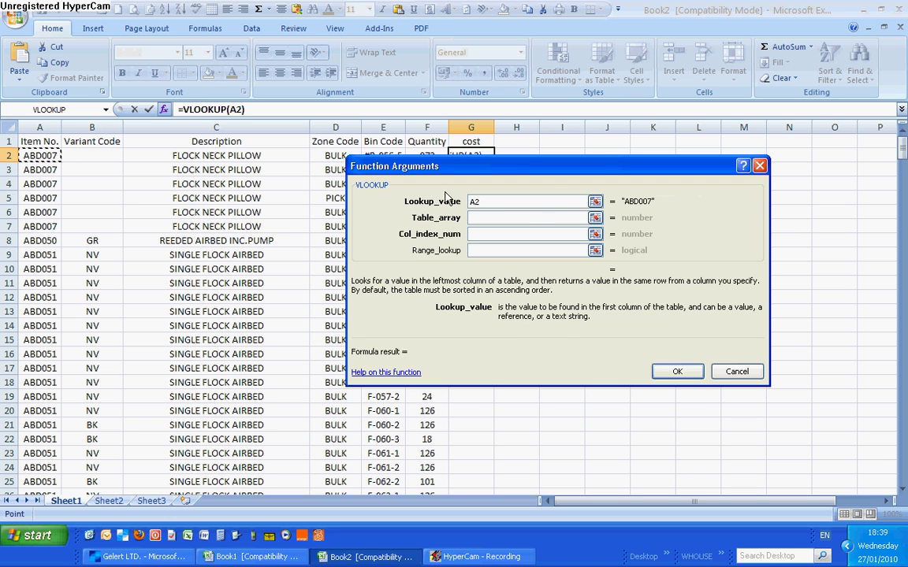
left_click(526, 217)
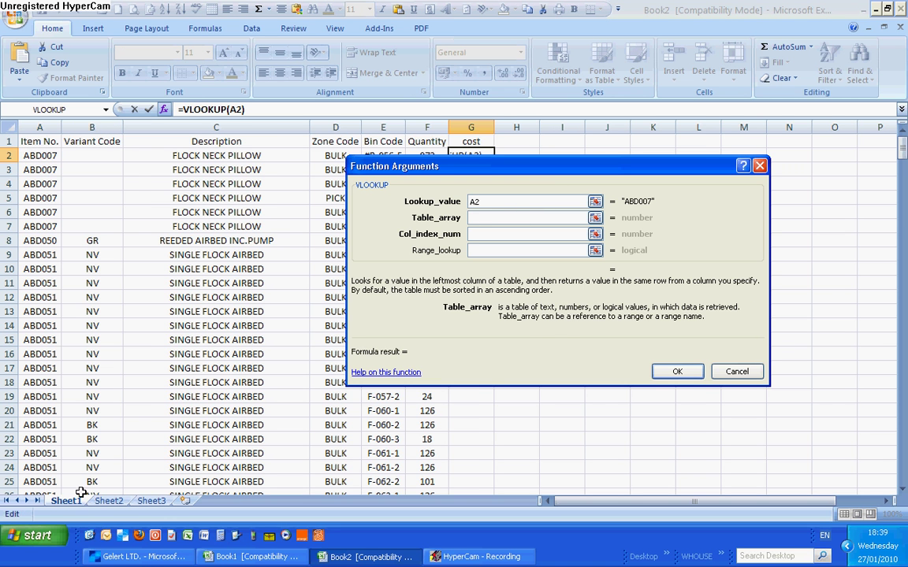
left_click(109, 501)
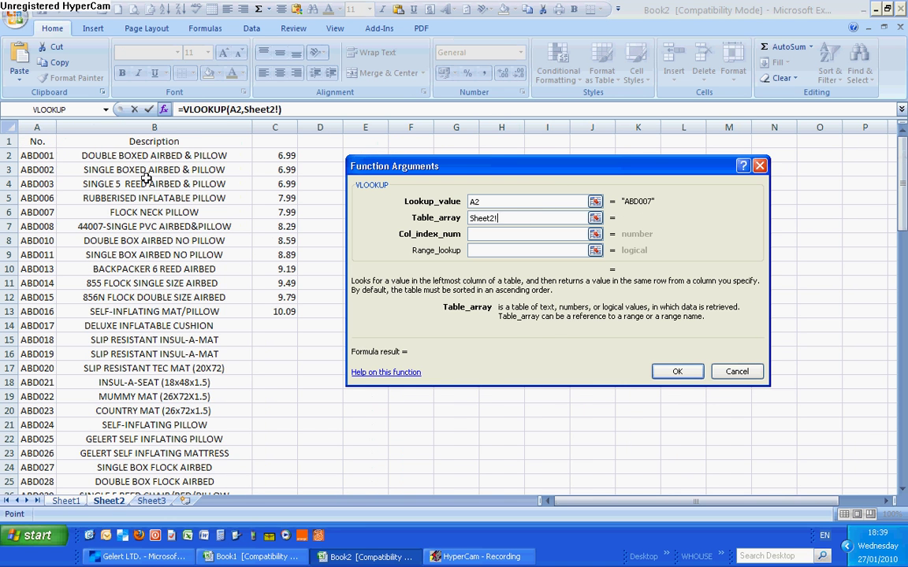
left_click(7, 124)
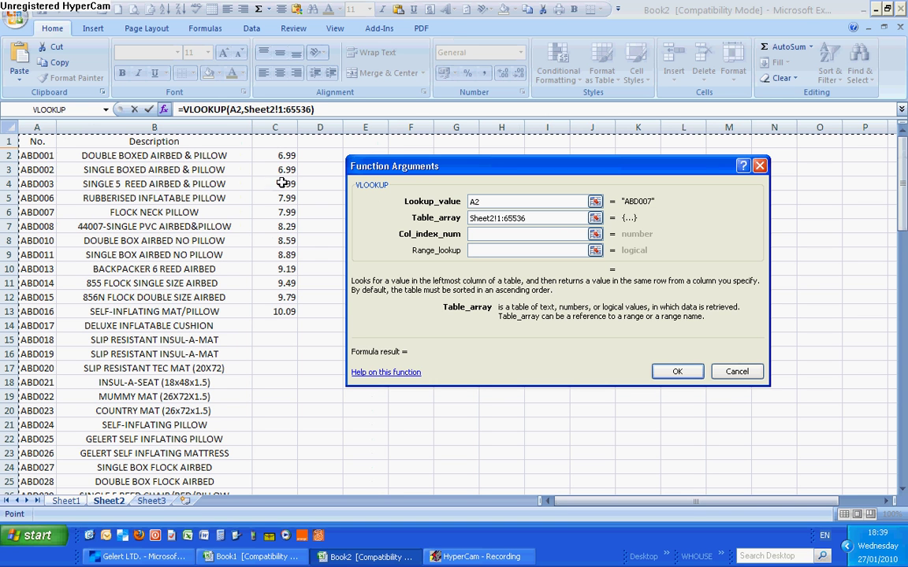
key("F4")
Complete the VLOOKUP in G2 with column index 3 and range lookup FALSE, and fill it down the cost column
left_click(495, 234)
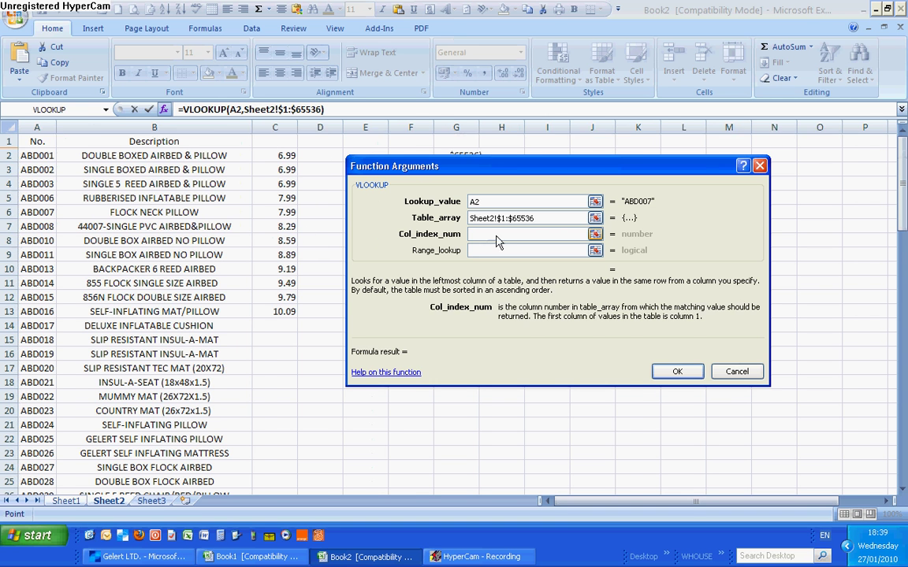
type("3")
key("Tab")
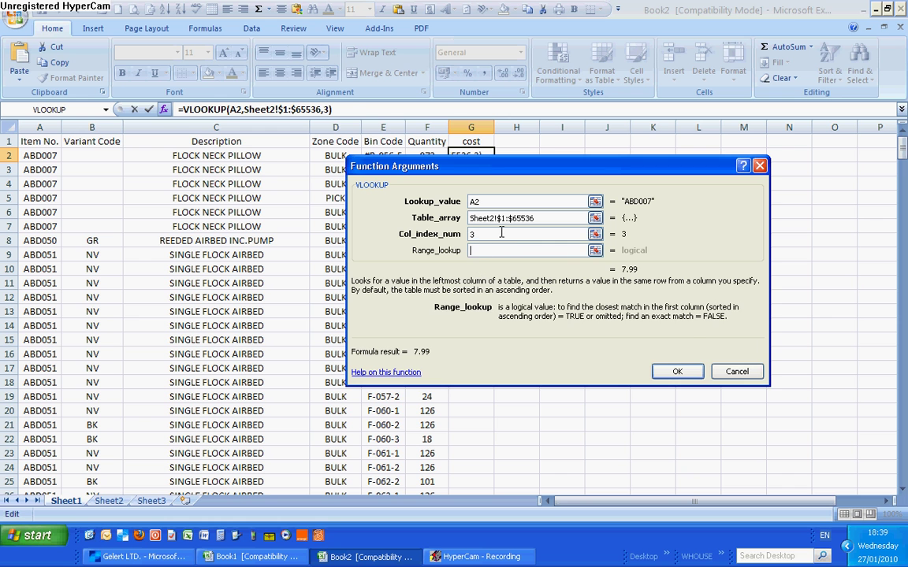
type("false")
key("Return")
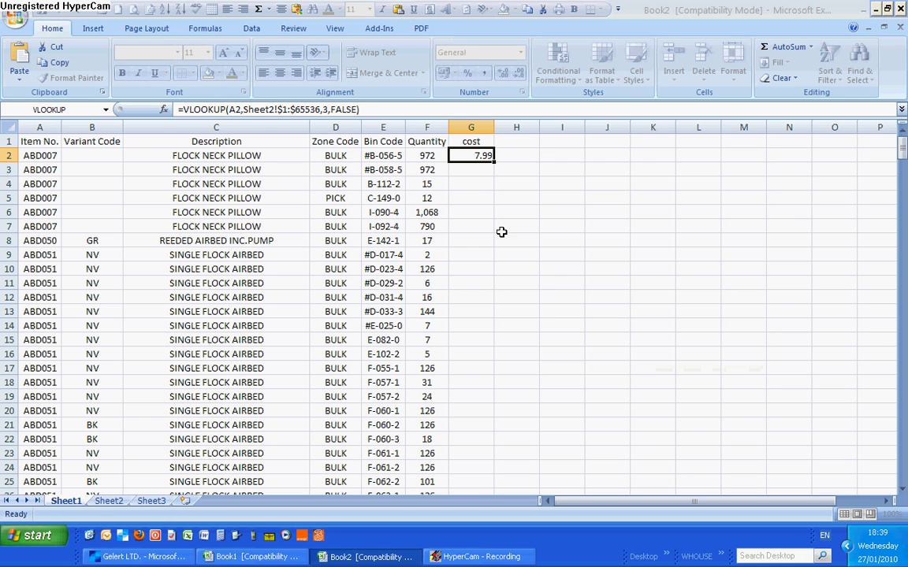
double_click(495, 161)
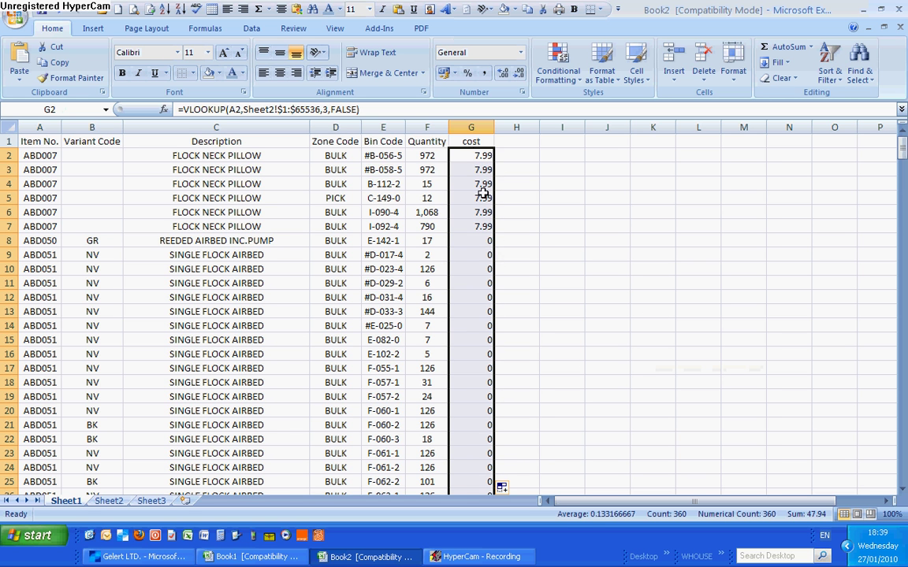
scroll(568, 360, "down", 20)
scroll(576, 358, "down", 20)
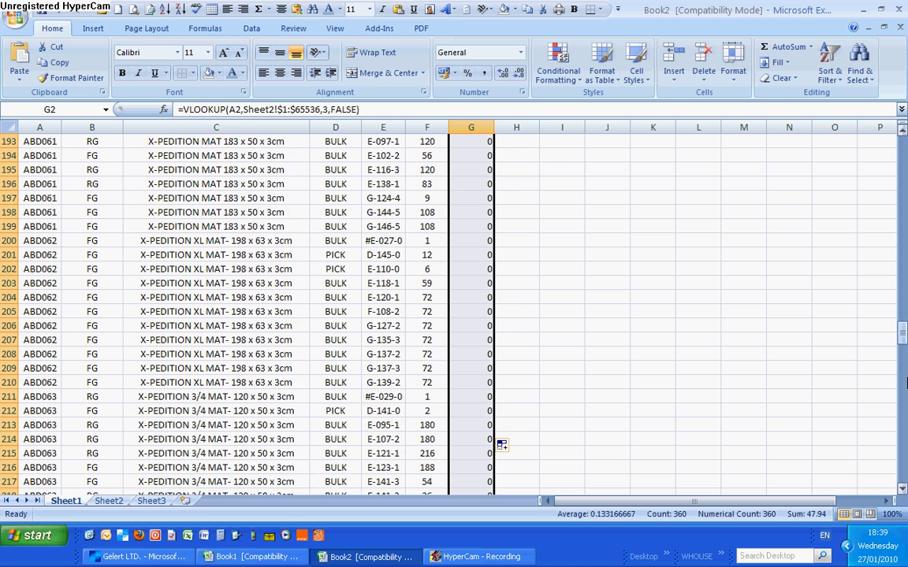
left_click_drag(903, 383, 903, 146)
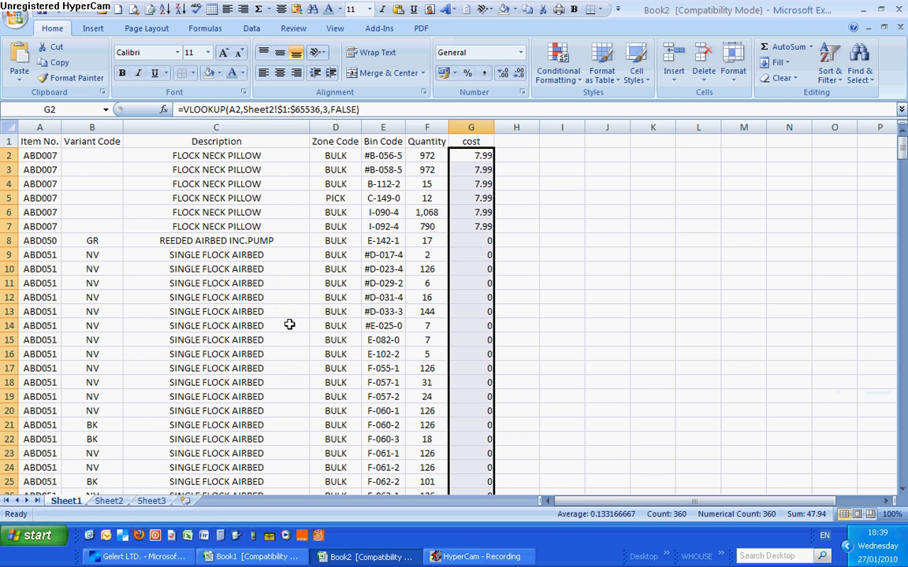
Compare the item code in A3 on Sheet1 with A6 on Sheet2, and change A3 to "ABD007." with a trailing full stop
left_click(47, 170)
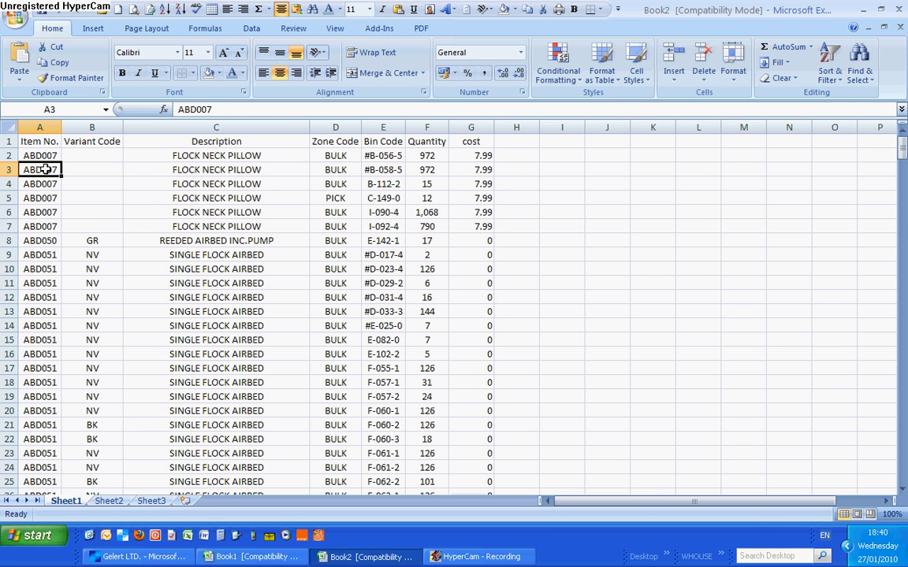
left_click(109, 502)
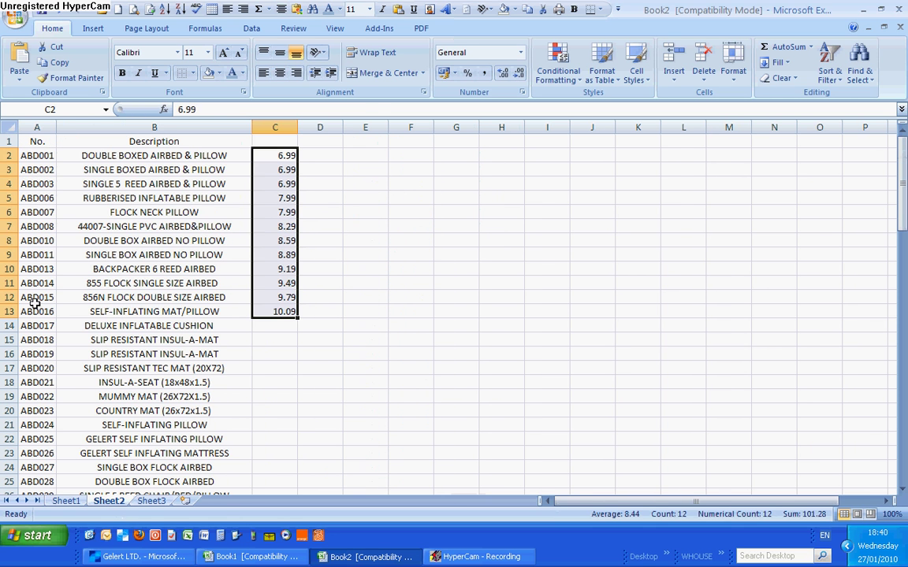
left_click(23, 213)
left_click(67, 501)
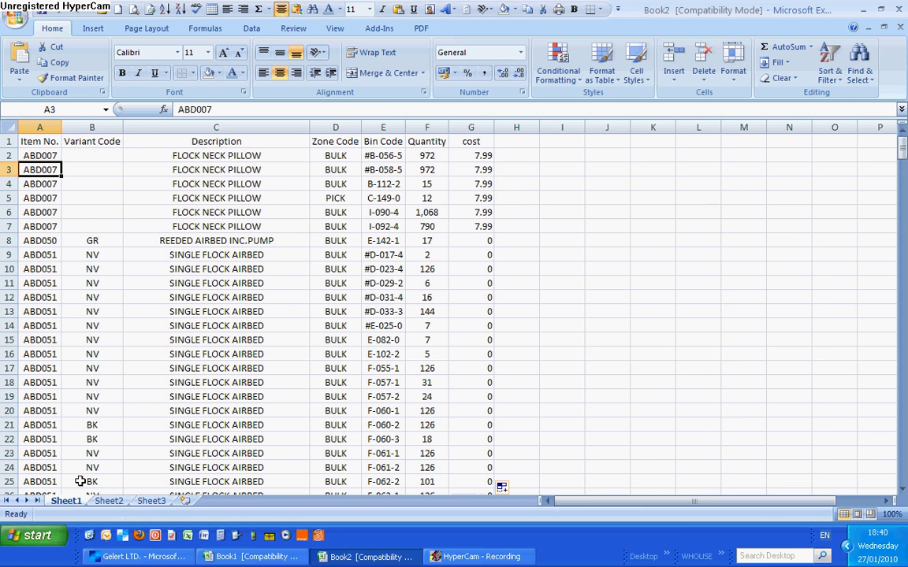
double_click(58, 170)
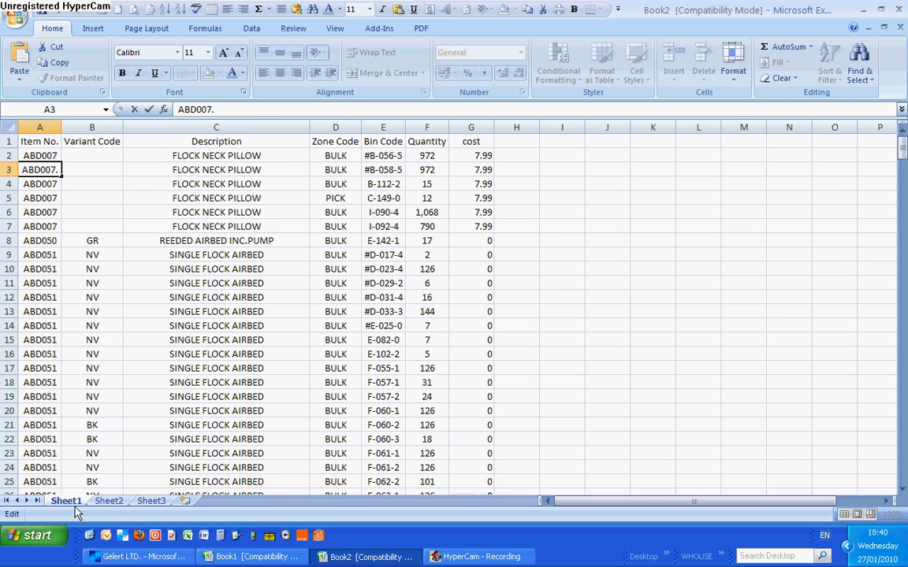
left_click(104, 501)
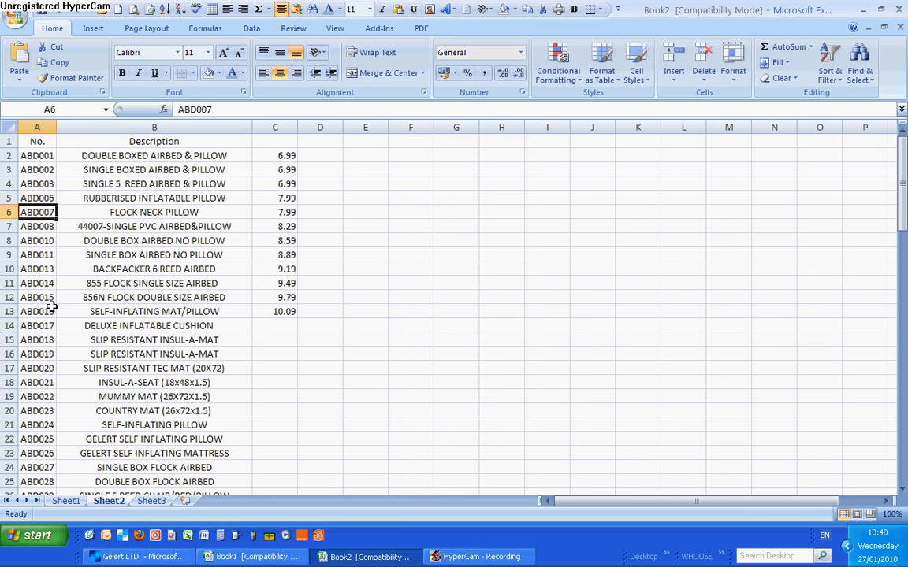
left_click(66, 501)
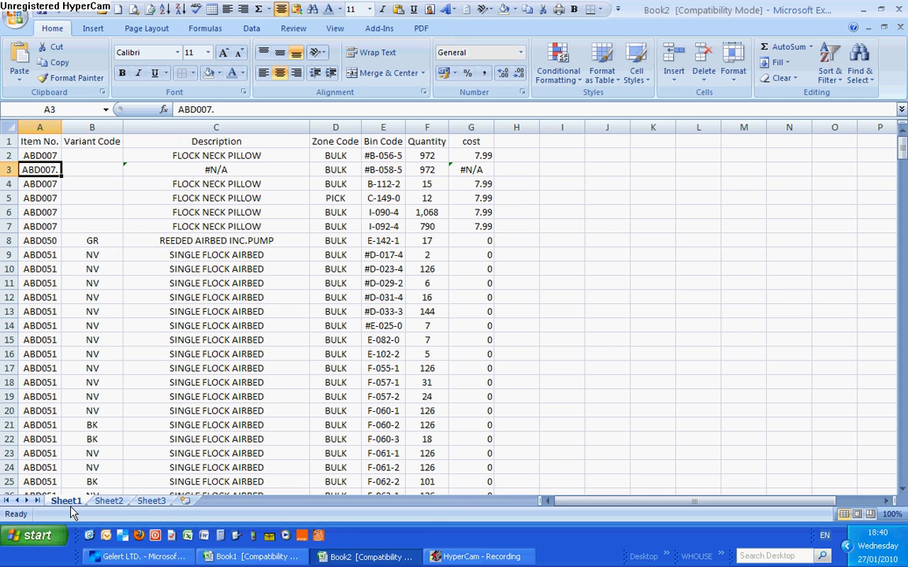
left_click(481, 557)
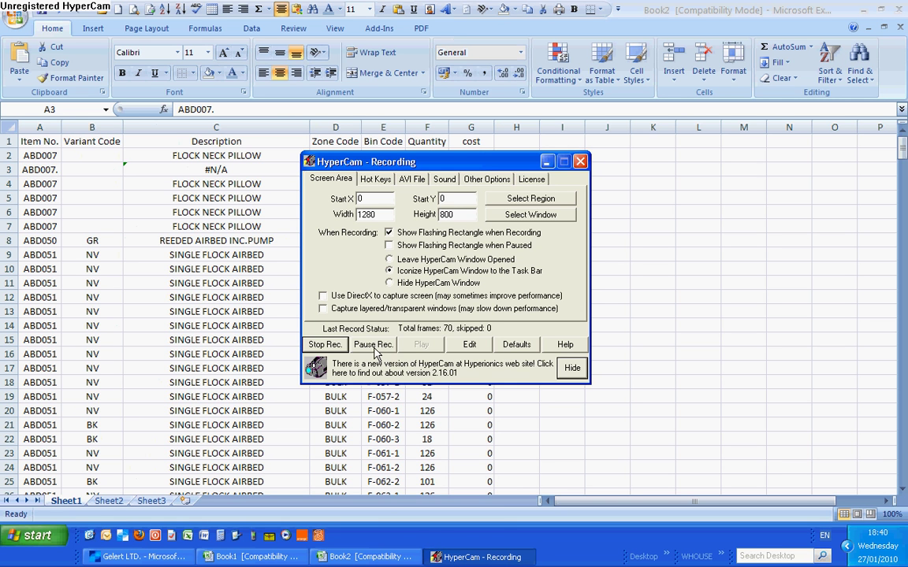
left_click(546, 162)
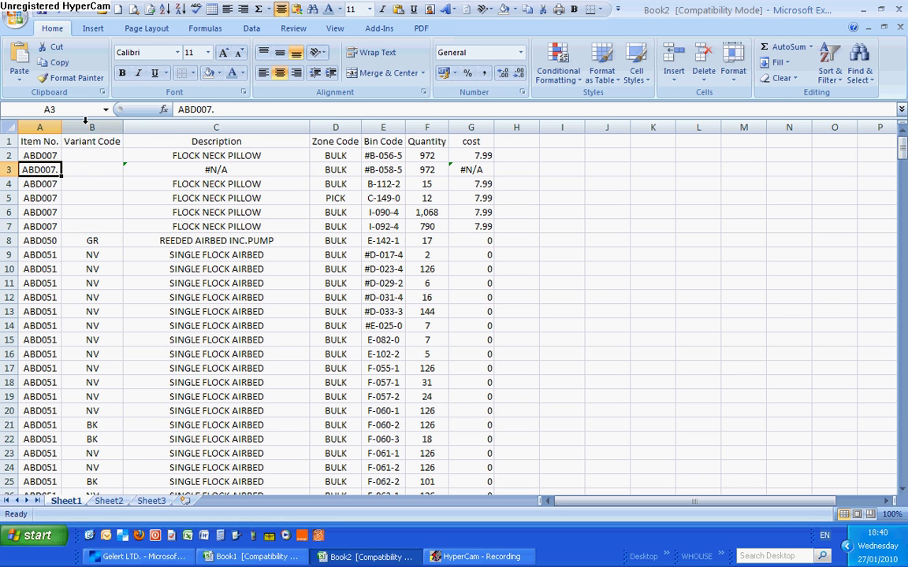
Insert a blank column before the Item No. column on Sheet1
right_click(40, 128)
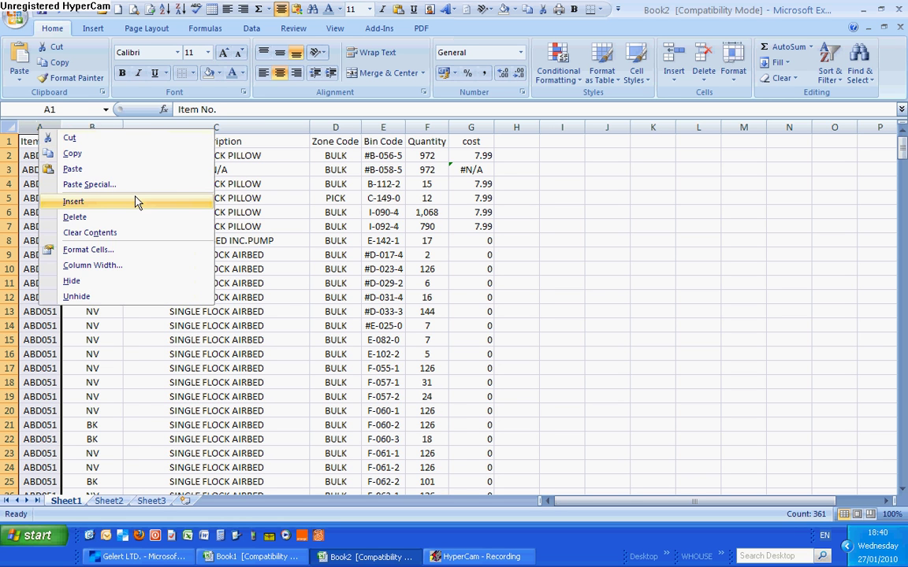
left_click(72, 202)
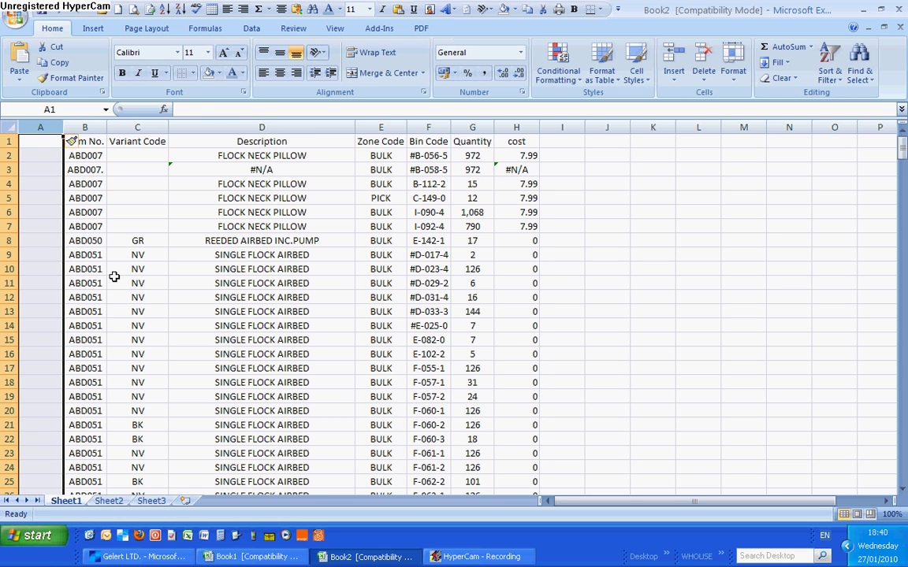
Try appending the variant code "nv" to the item number in B10 by hand, and undo the edit
left_click(86, 269)
key("F2")
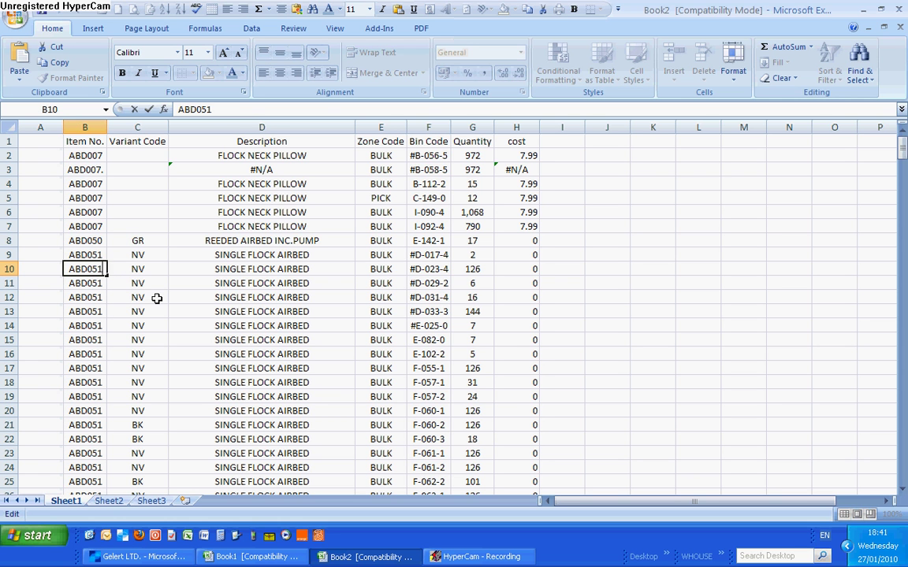
type("nv")
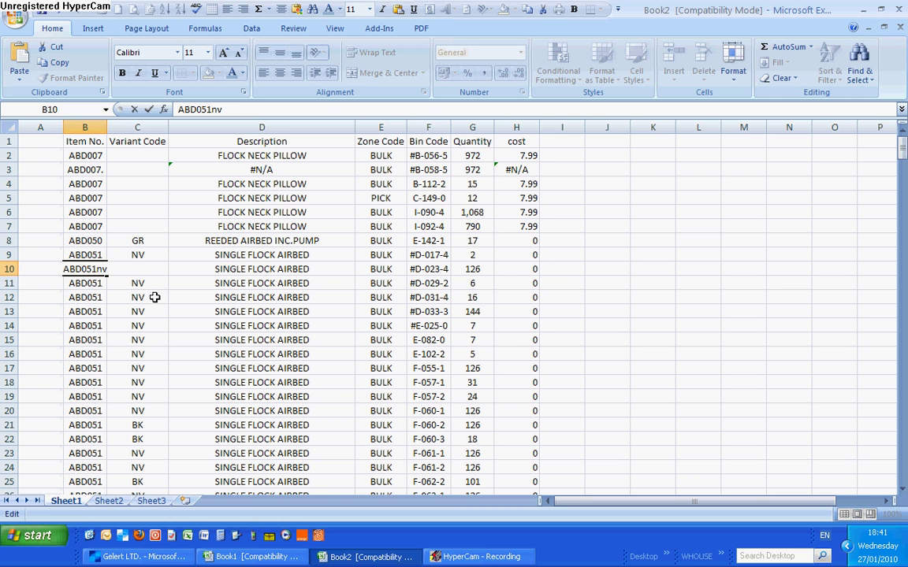
left_click(156, 297)
left_click(154, 269)
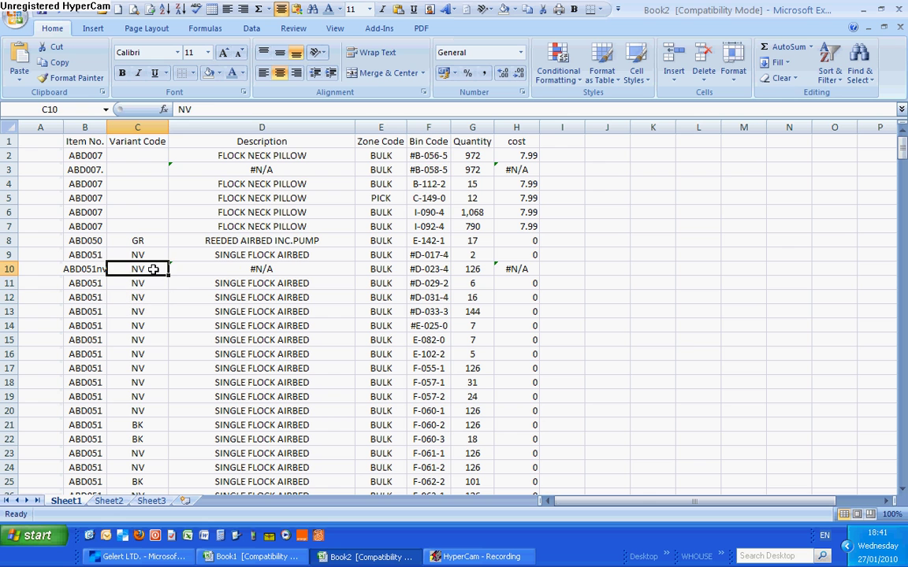
double_click(95, 269)
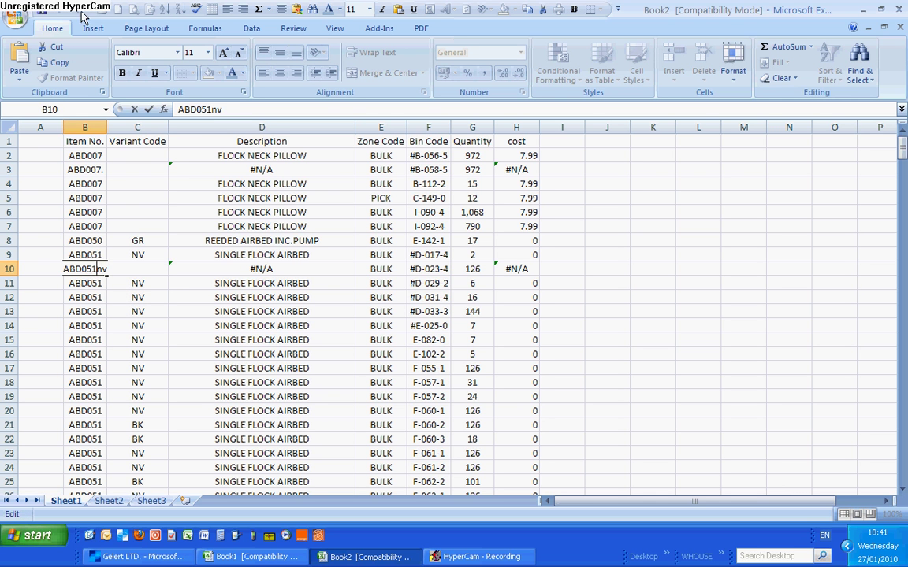
left_click(82, 251)
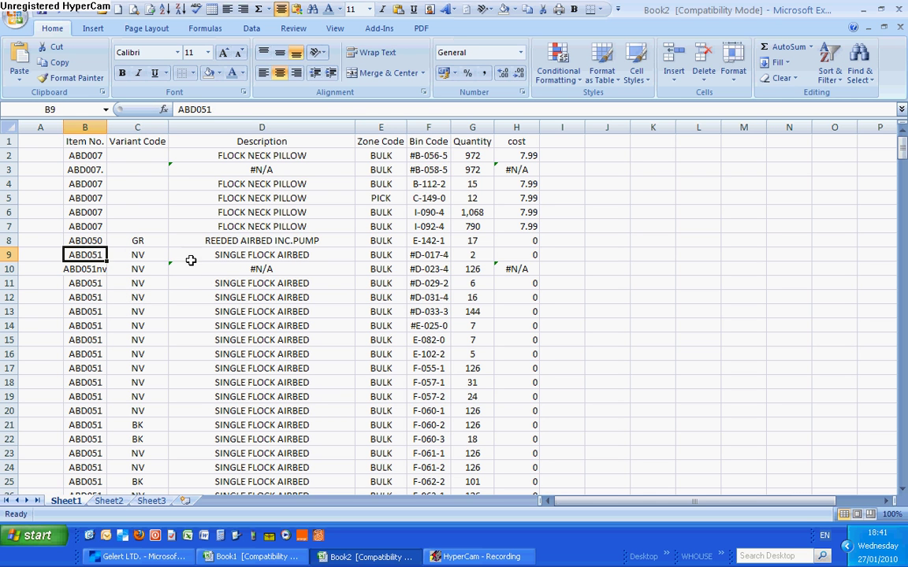
left_click(57, 14)
left_click(57, 14)
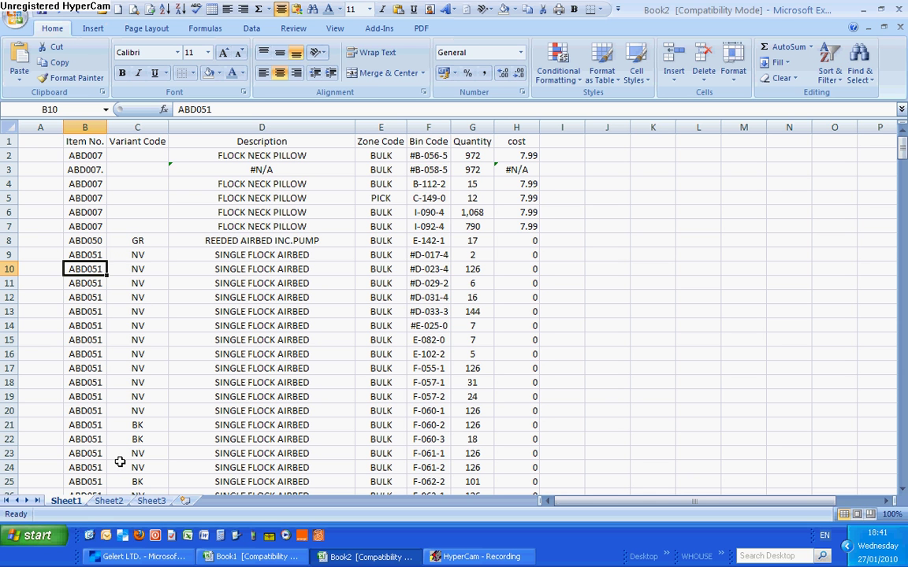
Enter a CONCATENATE function in A2 joining B2 and C2, widen column A and fill the formula down all data rows
left_click(41, 154)
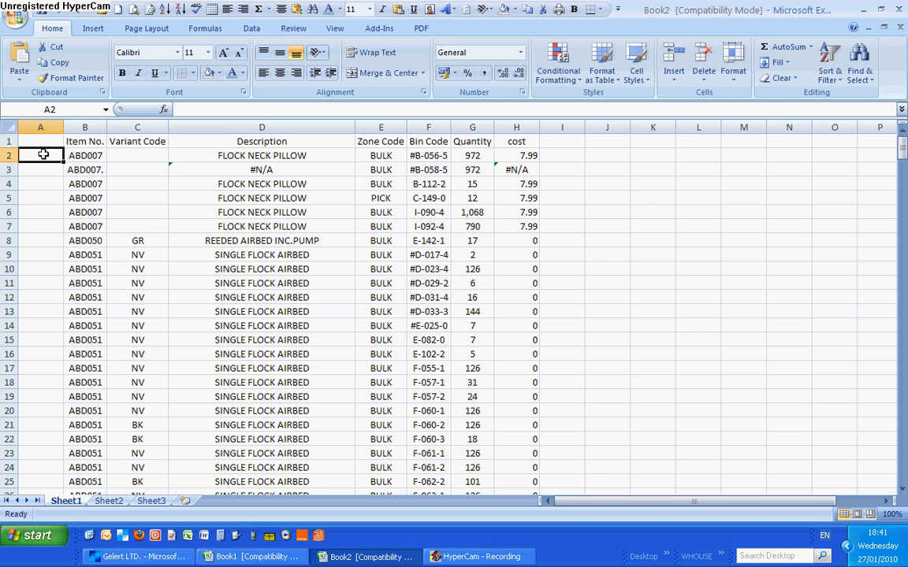
left_click(164, 109)
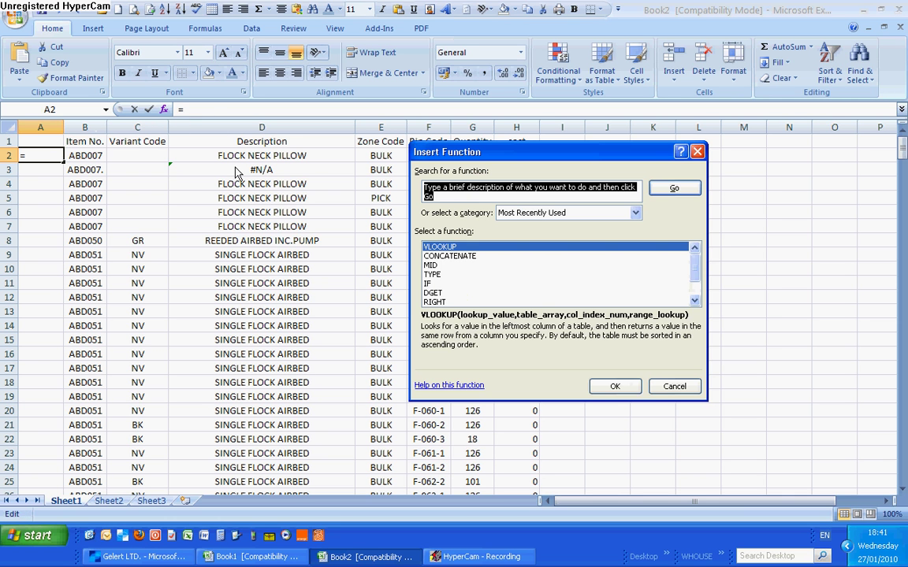
left_click(468, 257)
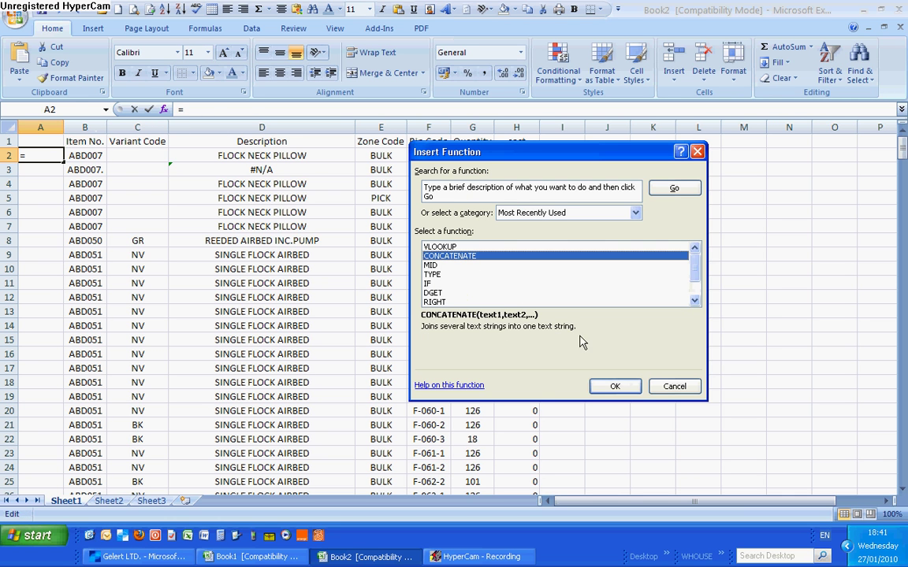
left_click(613, 384)
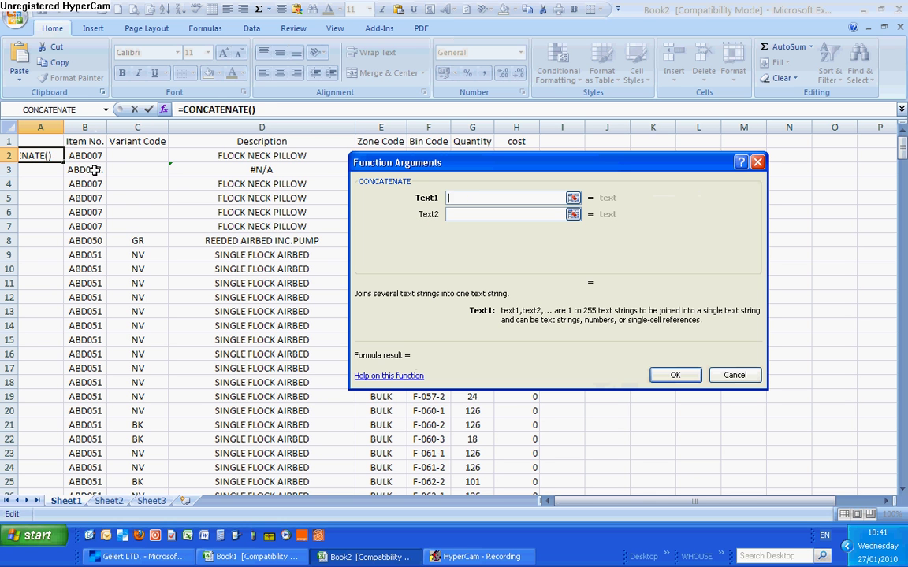
left_click(91, 155)
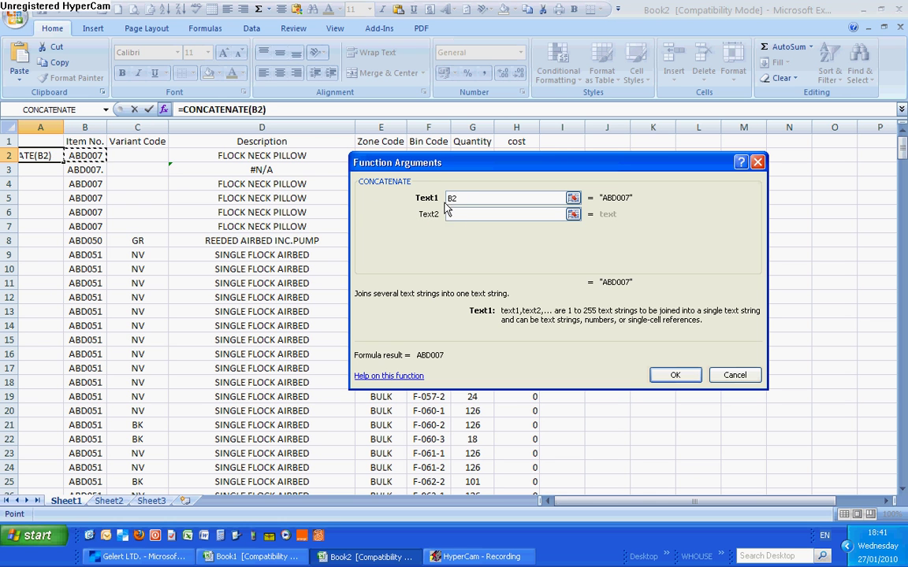
left_click(456, 215)
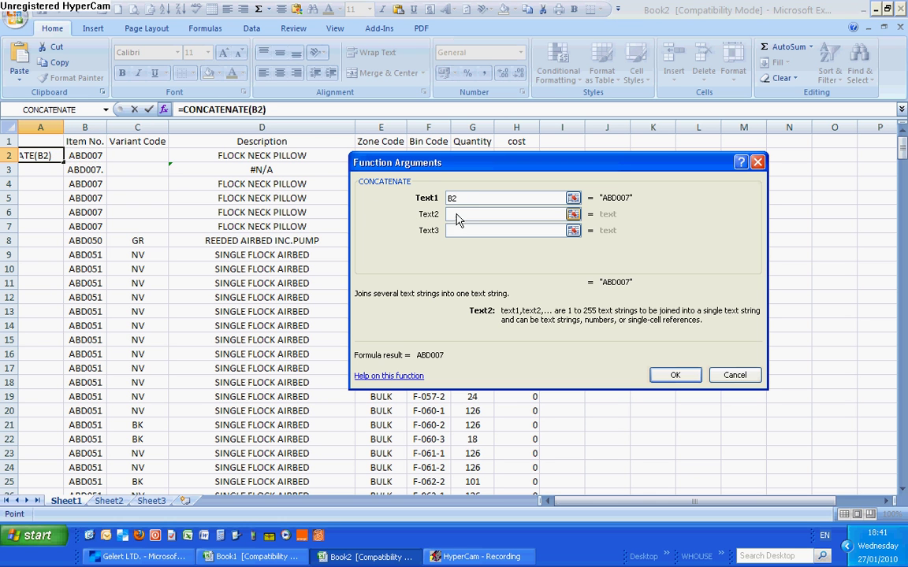
left_click(127, 154)
key("Return")
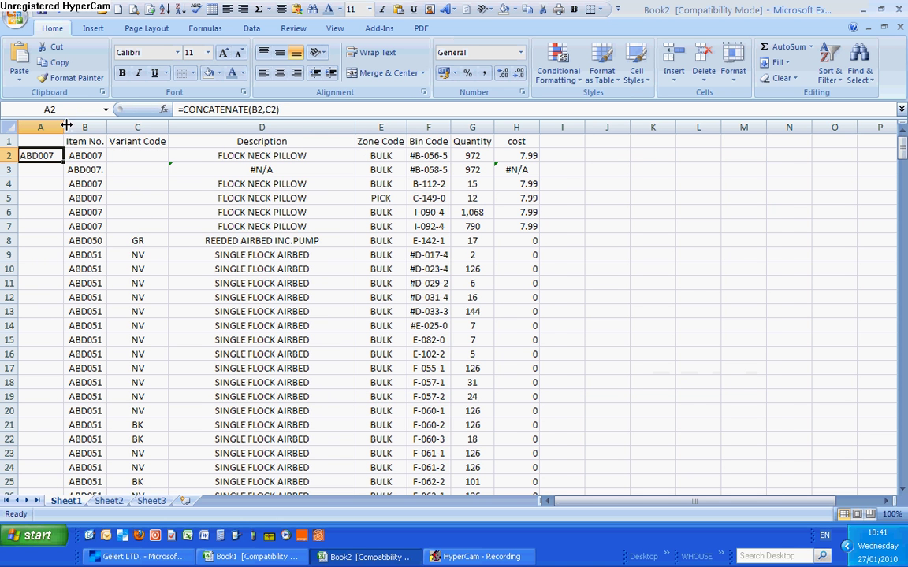
left_click_drag(66, 126, 81, 314)
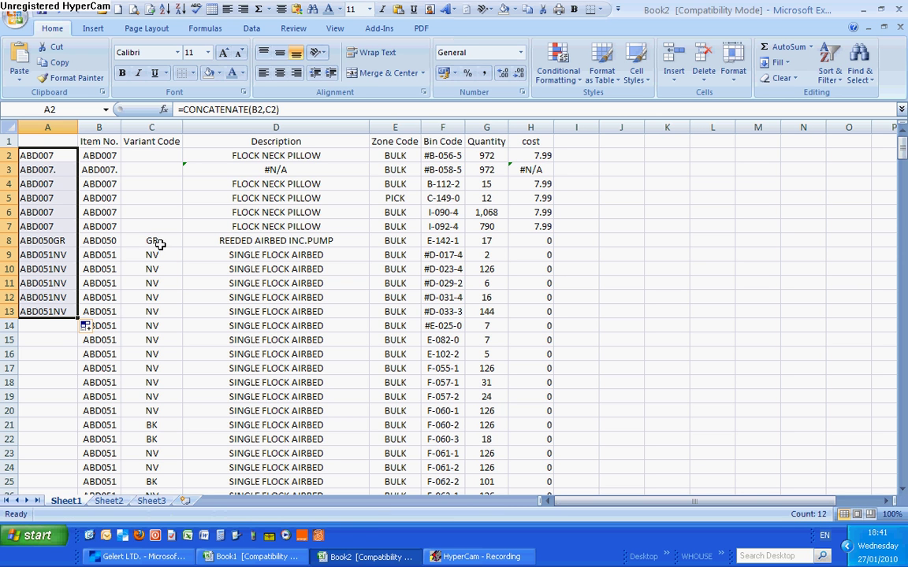
double_click(79, 316)
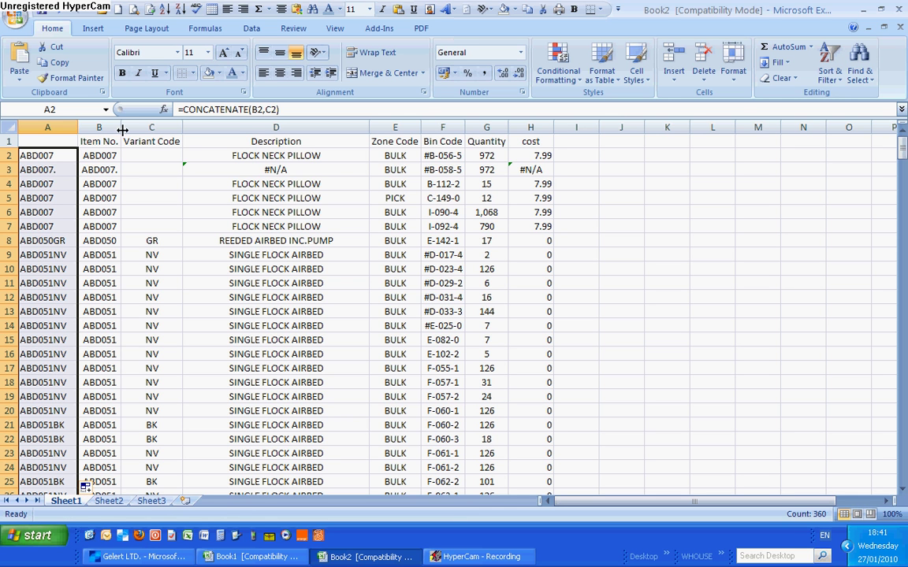
Insert another blank column before the column of concatenated item and variant codes
left_click(73, 130)
right_click(69, 131)
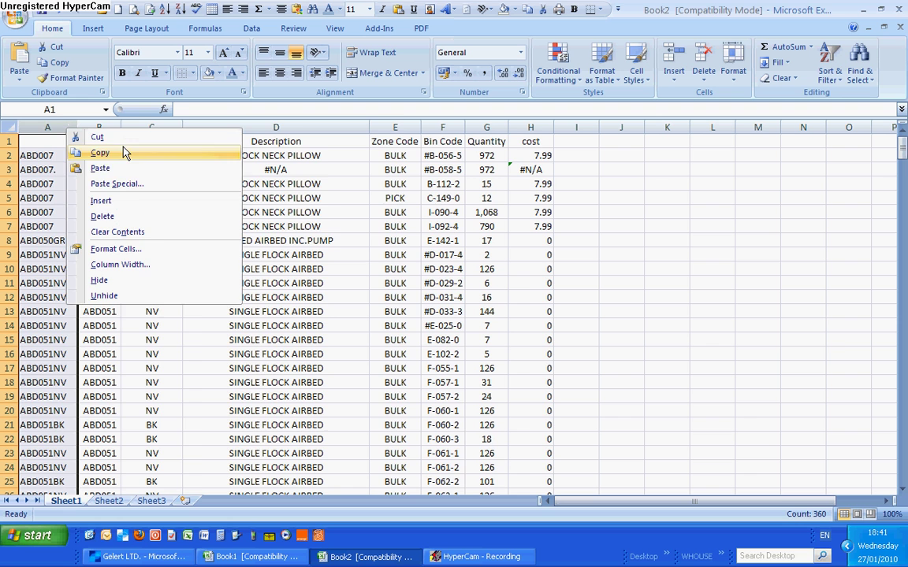
left_click(150, 199)
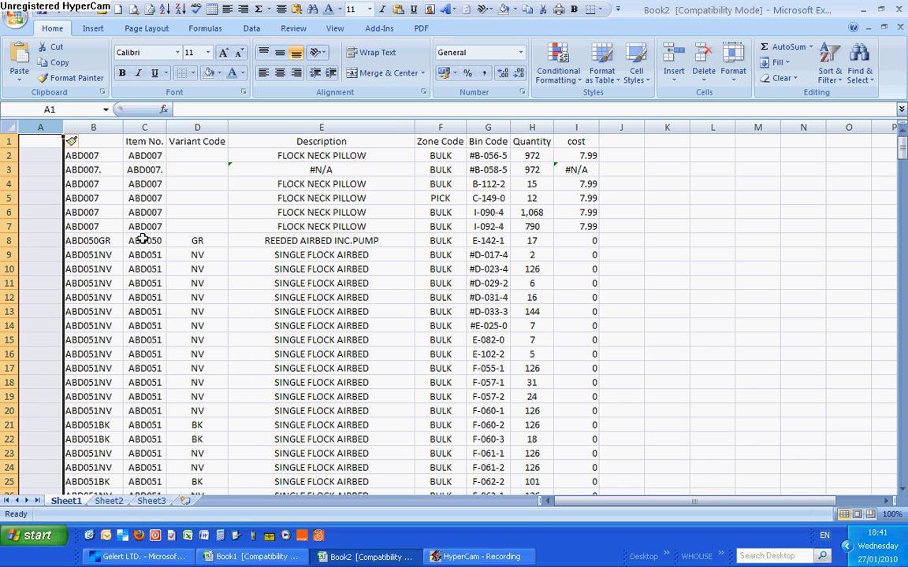
Enter a MID function in A8 extracting 6 characters from B8 starting at position 1, and fill it down the column
left_click(45, 244)
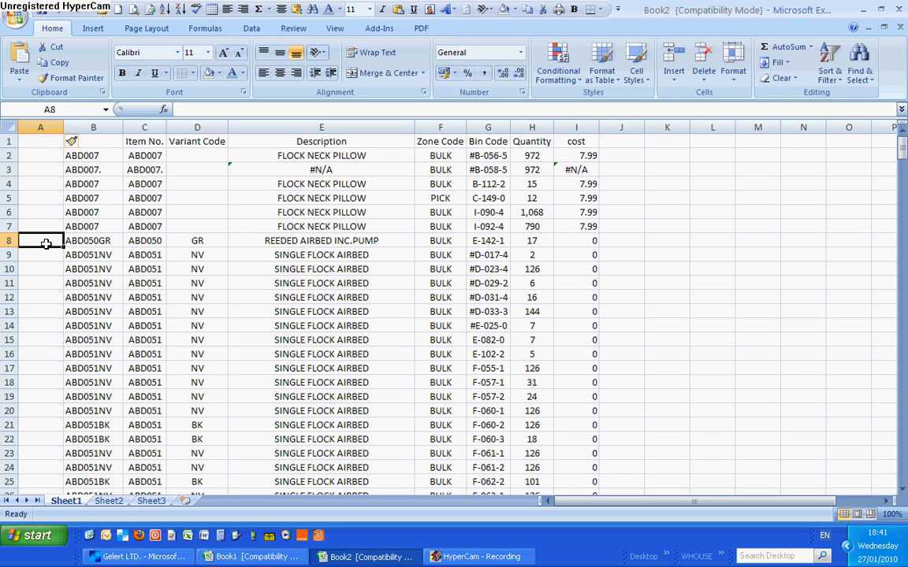
left_click(163, 109)
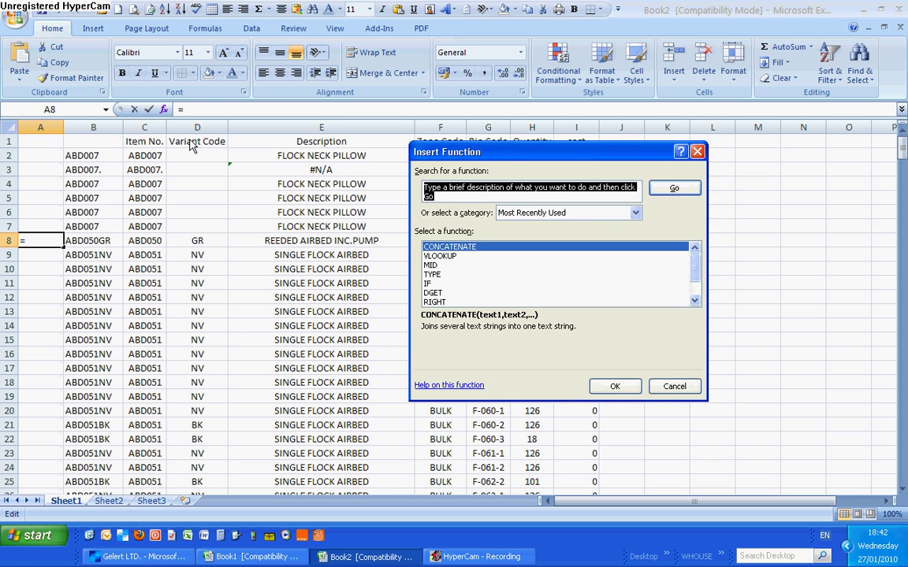
left_click(431, 266)
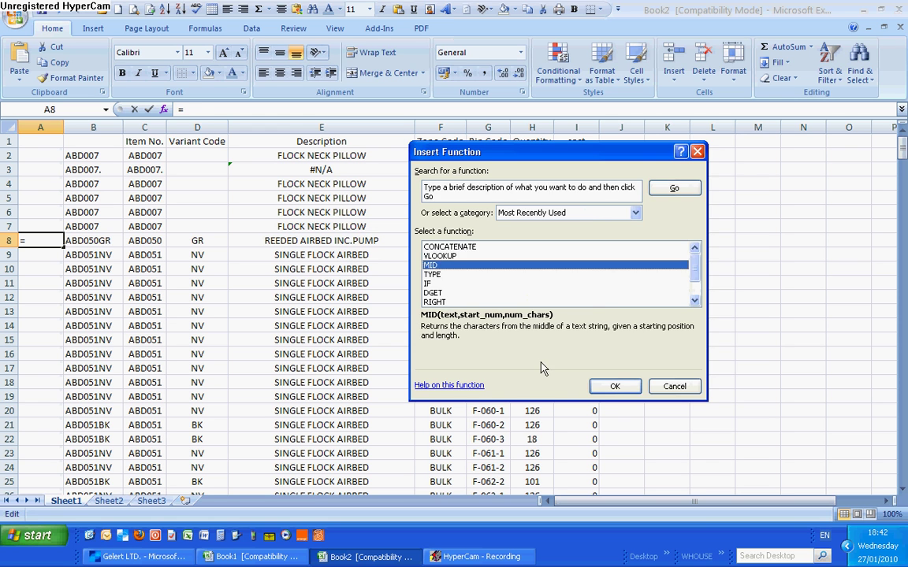
left_click(615, 388)
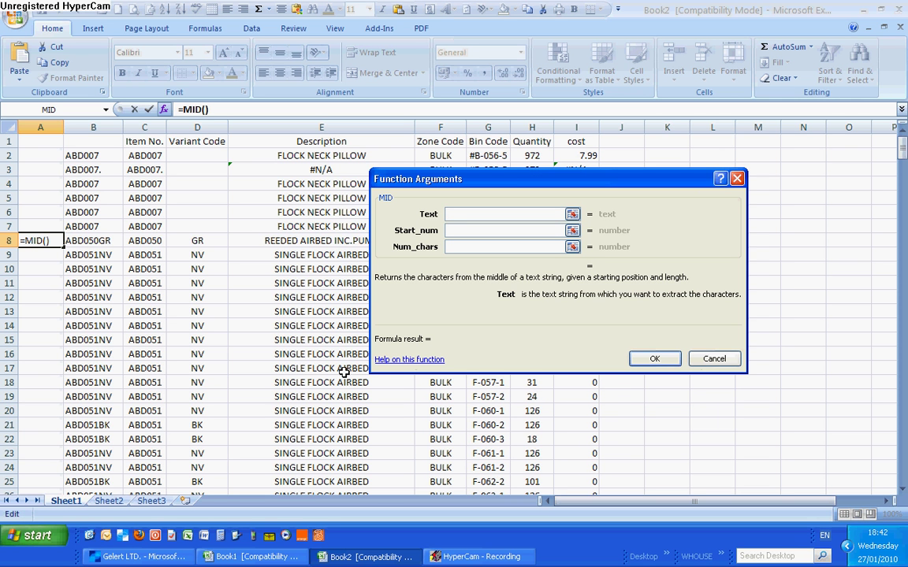
left_click(93, 240)
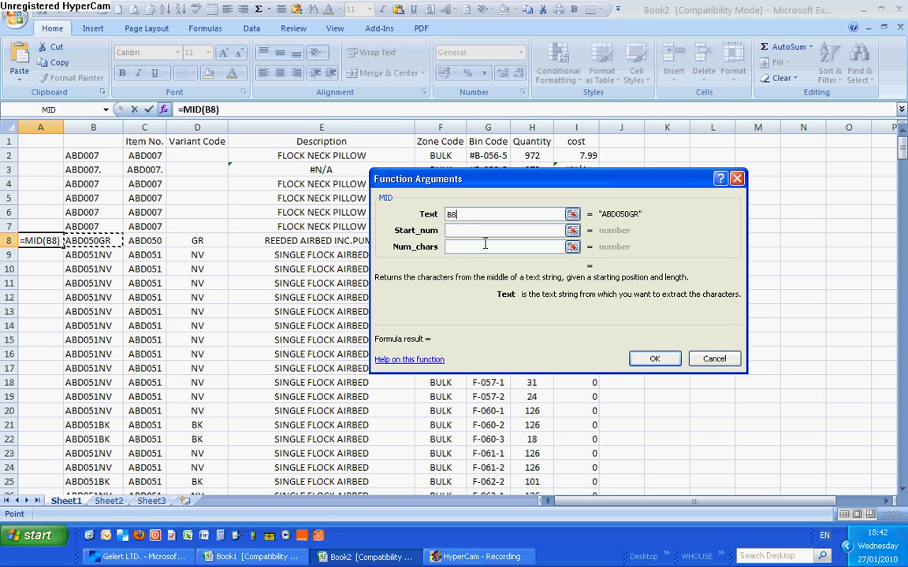
left_click(472, 230)
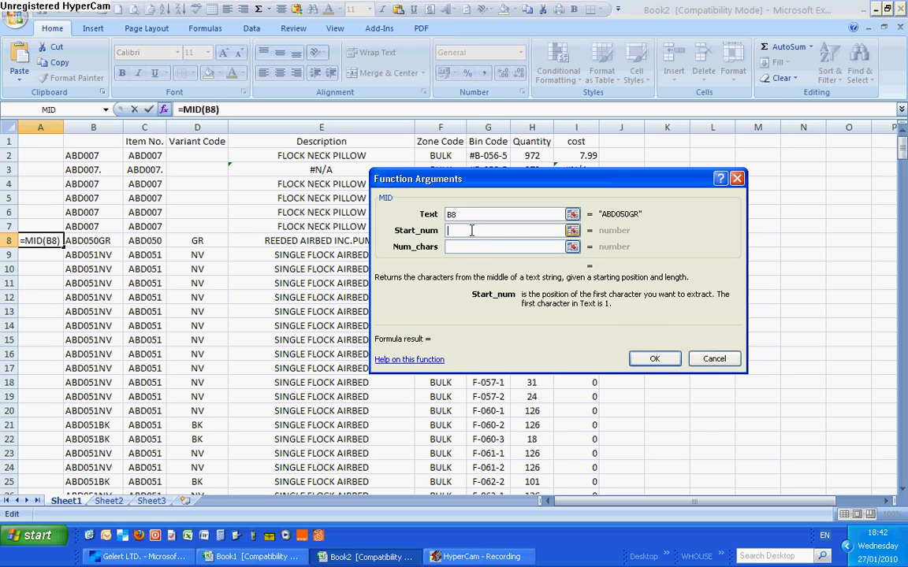
type("1")
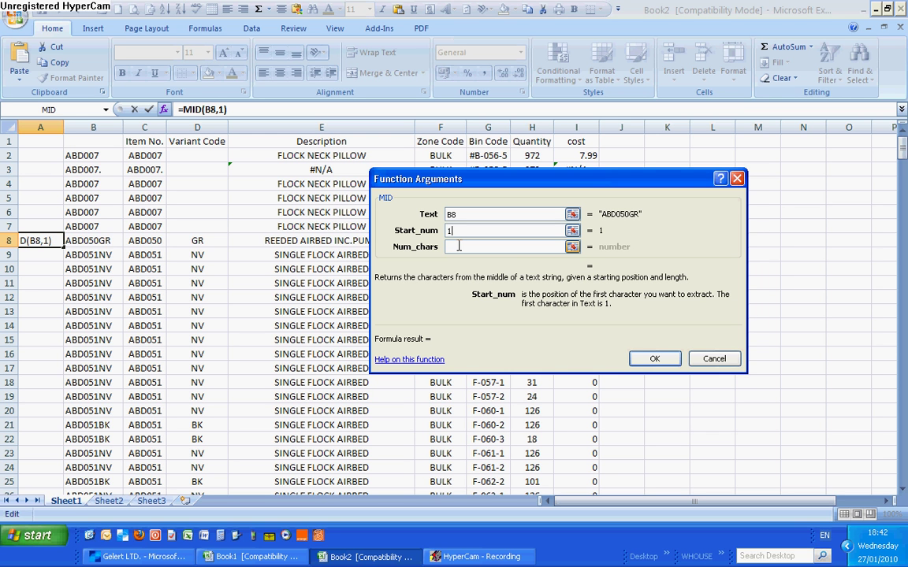
left_click(458, 246)
type("6")
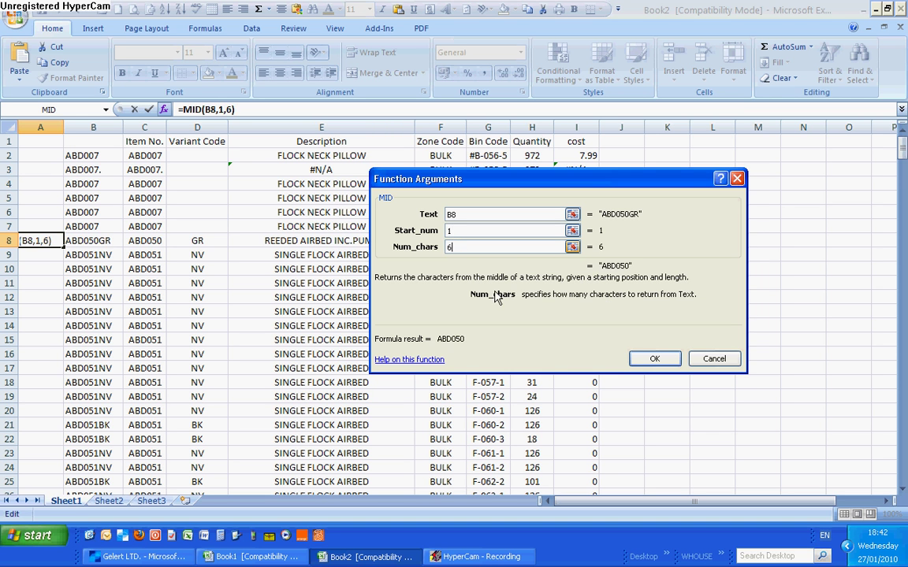
left_click(643, 357)
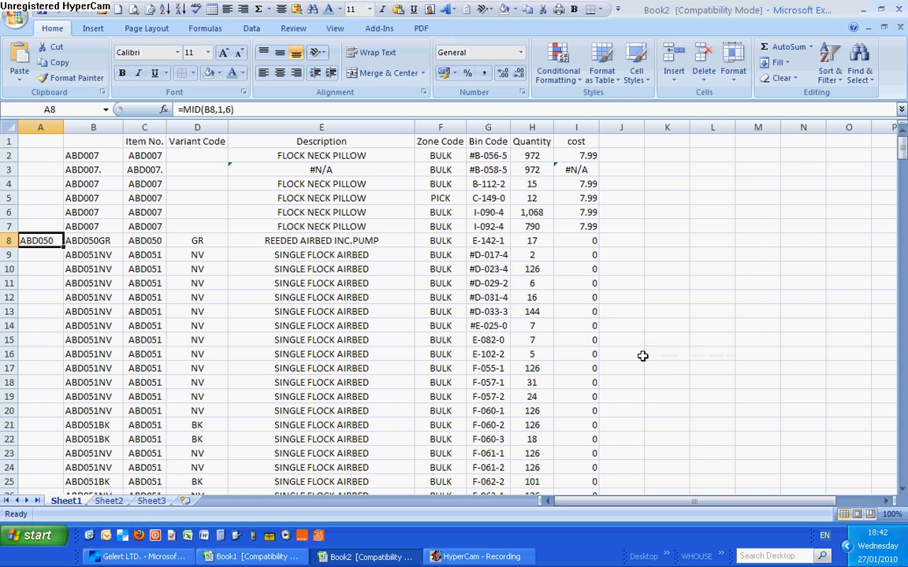
double_click(63, 247)
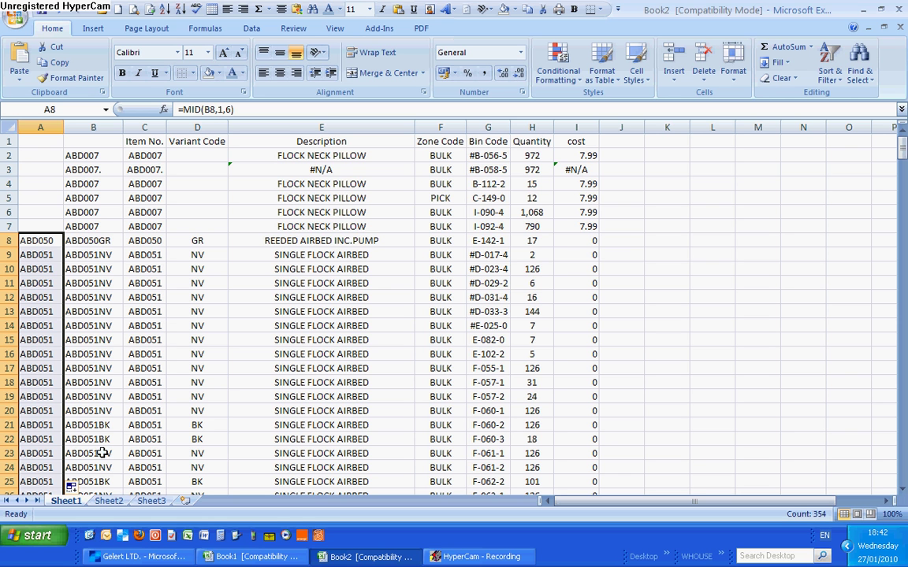
left_click(453, 556)
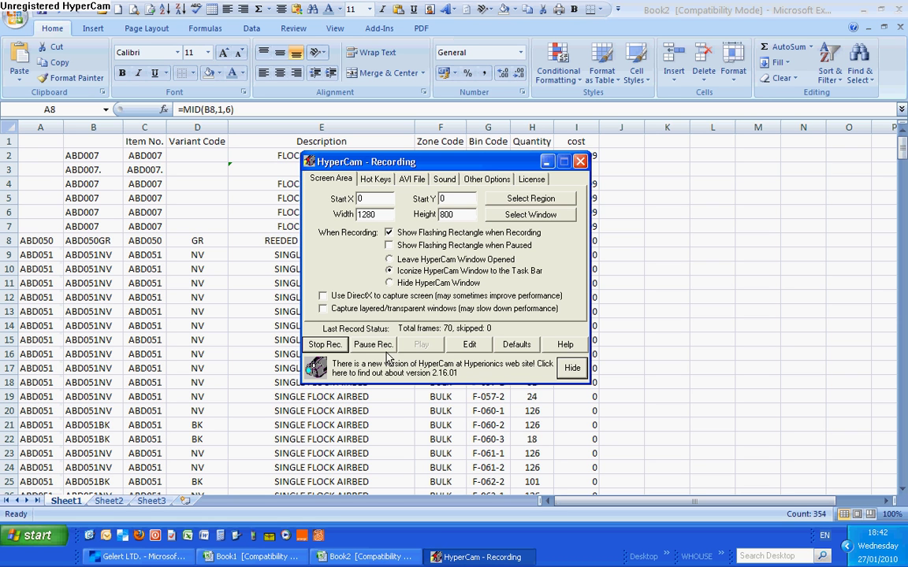
left_click(549, 162)
Enter a day/month/year date in K8 and fill consecutive dates down to K14
left_click(669, 244)
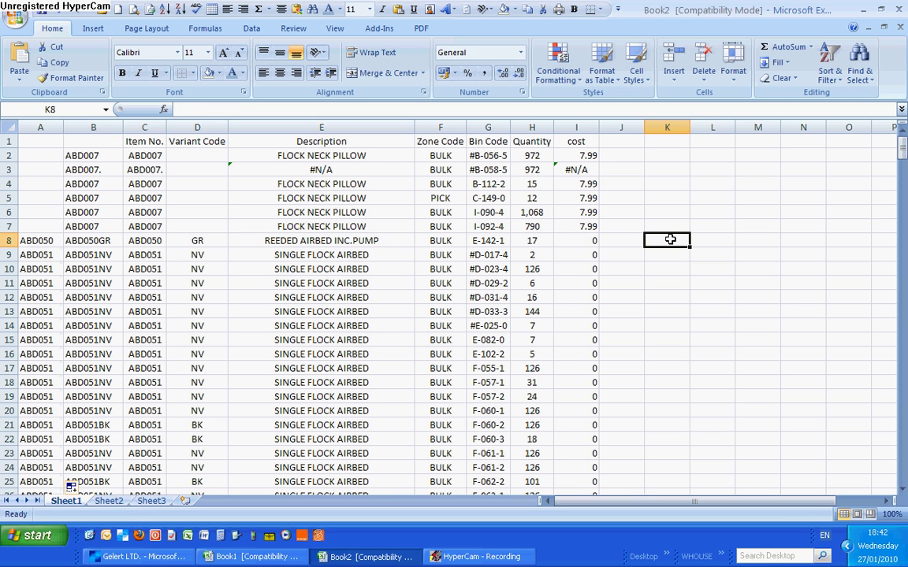
type("08/11/67")
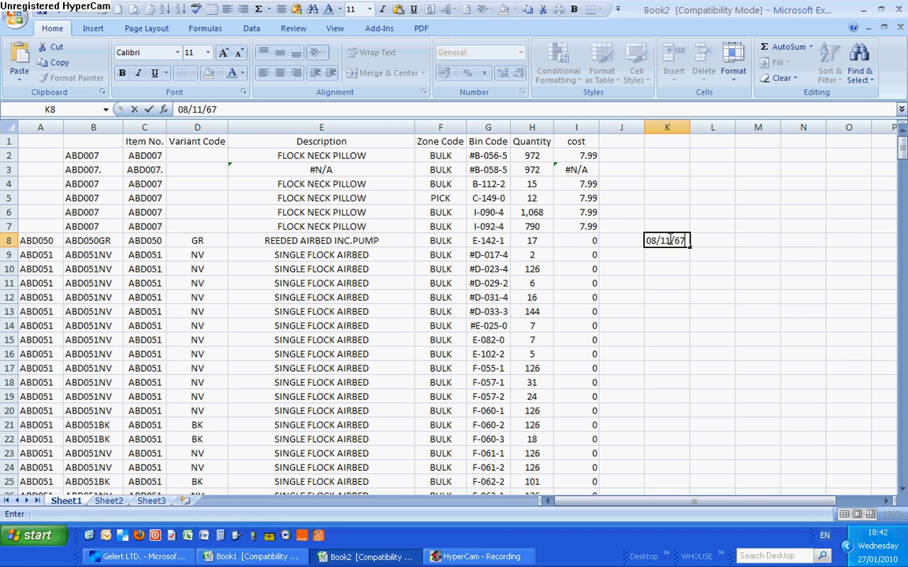
key("Return")
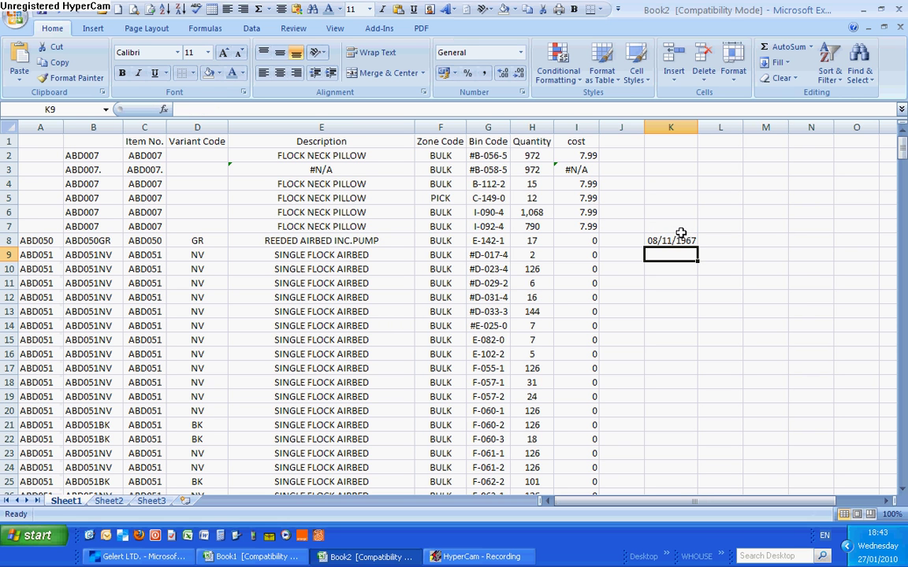
left_click(680, 241)
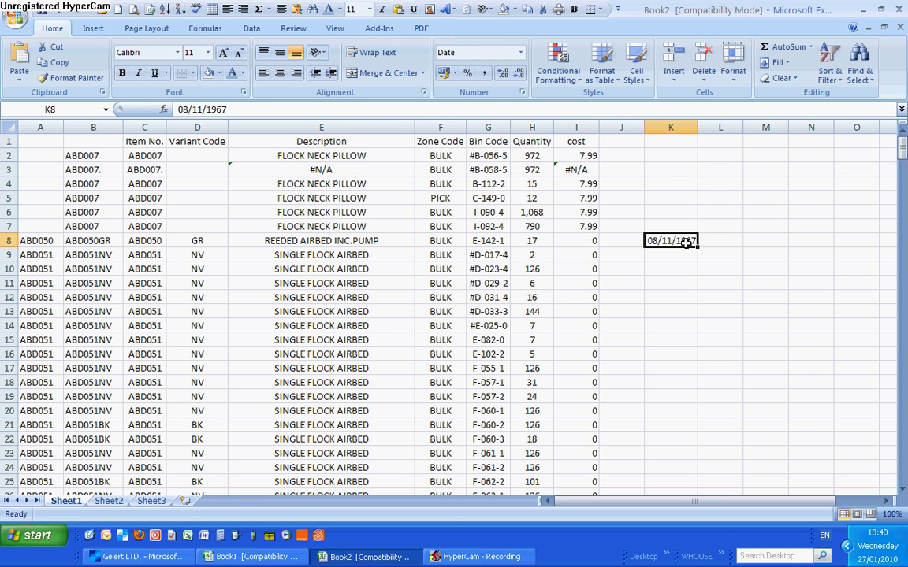
left_click_drag(697, 247, 697, 331)
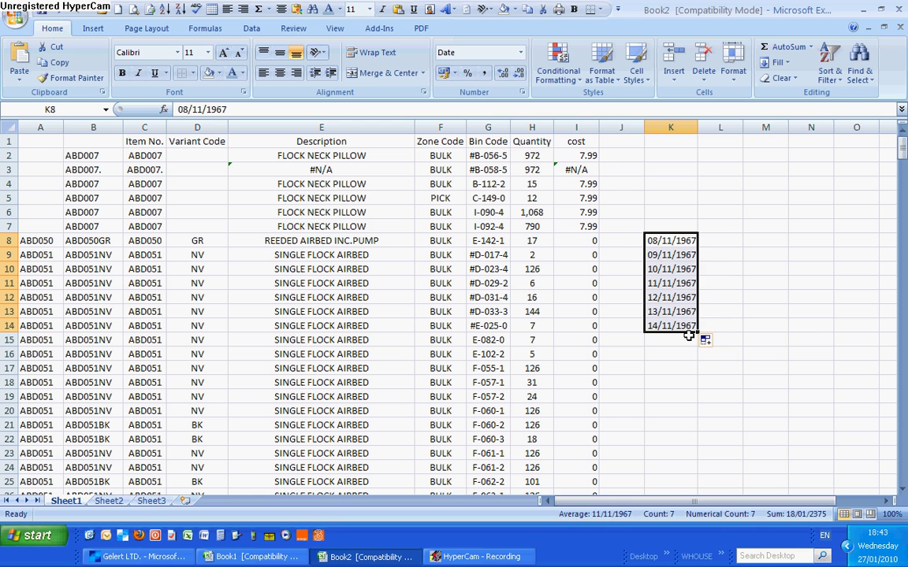
Clear the dates in K8:K14 and enter 1 in K8 and 2 in K9
key("Delete")
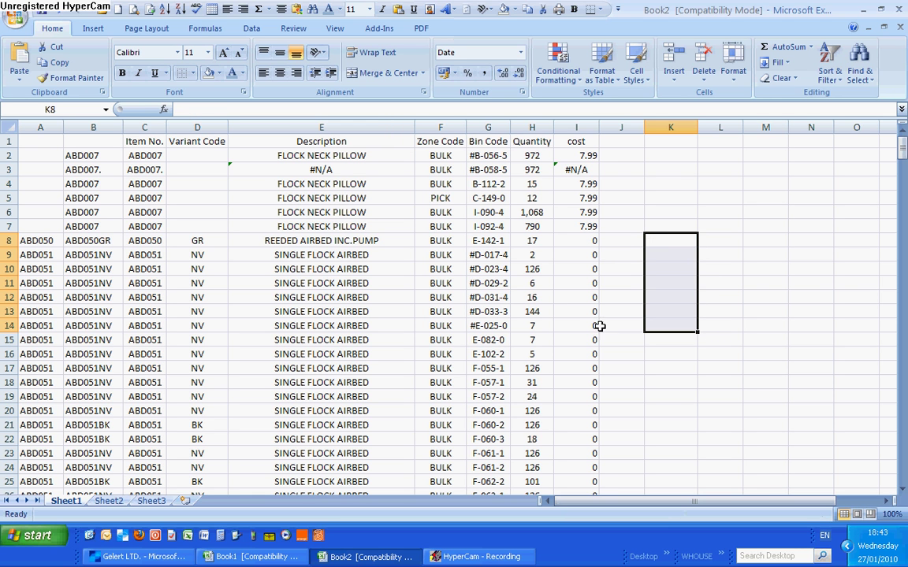
left_click(663, 242)
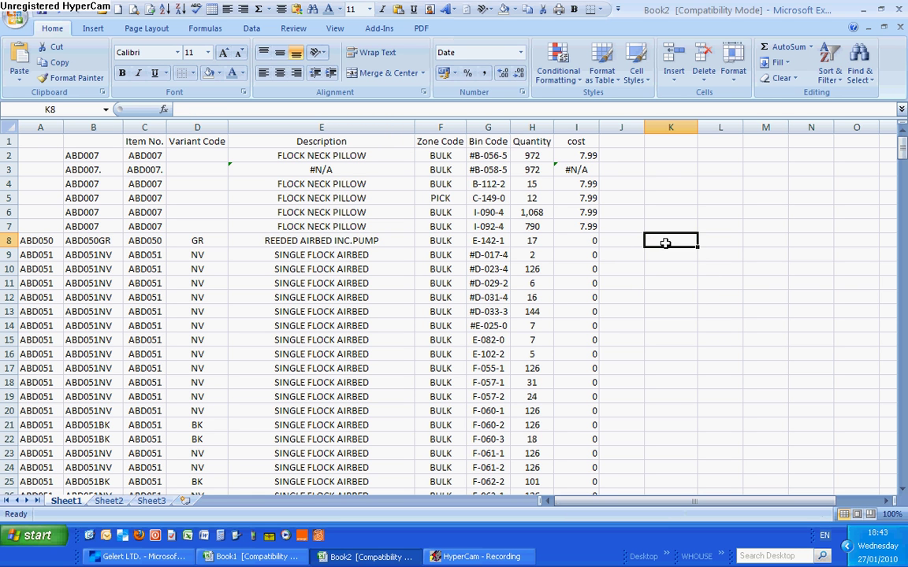
type("1")
key("Return")
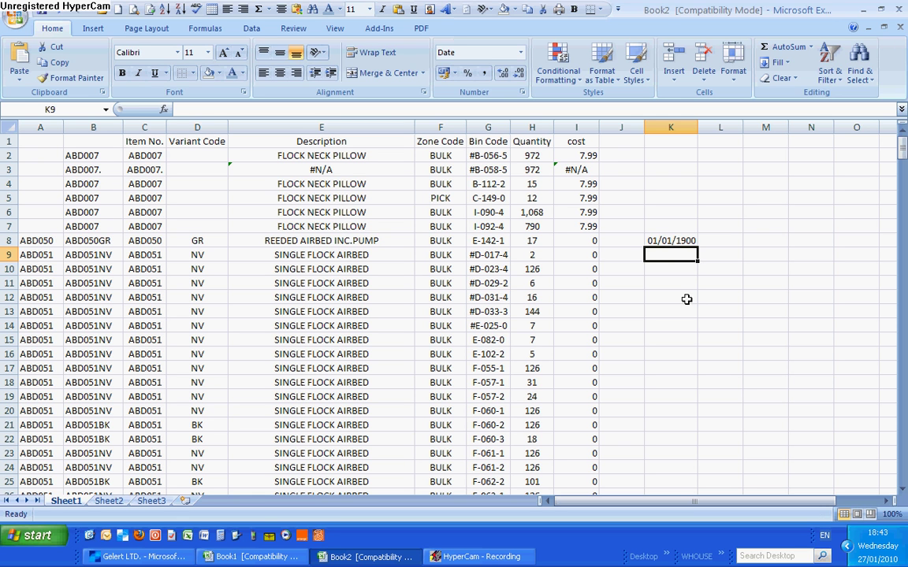
type("2")
key("Return")
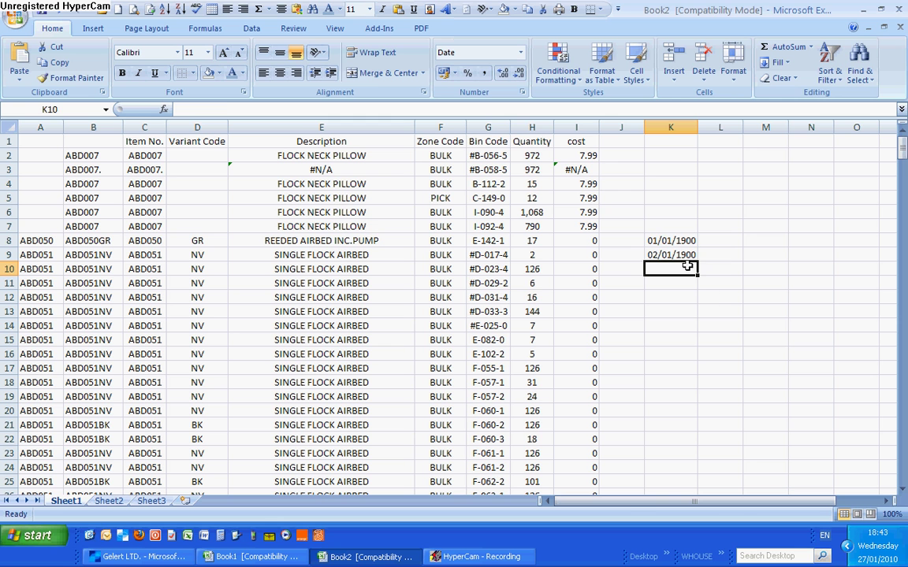
Format K8:K9 as Currency with the £ symbol
left_click_drag(673, 240, 676, 255)
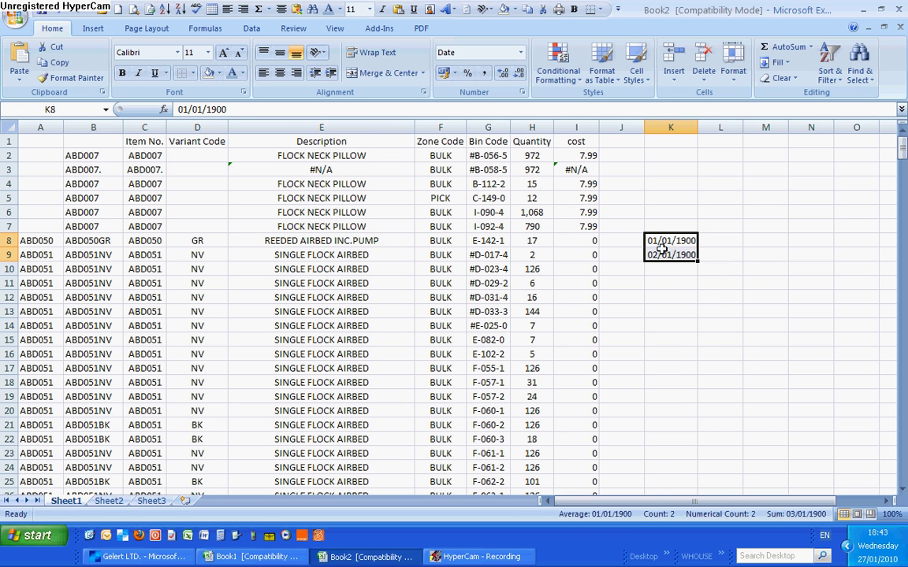
right_click(667, 255)
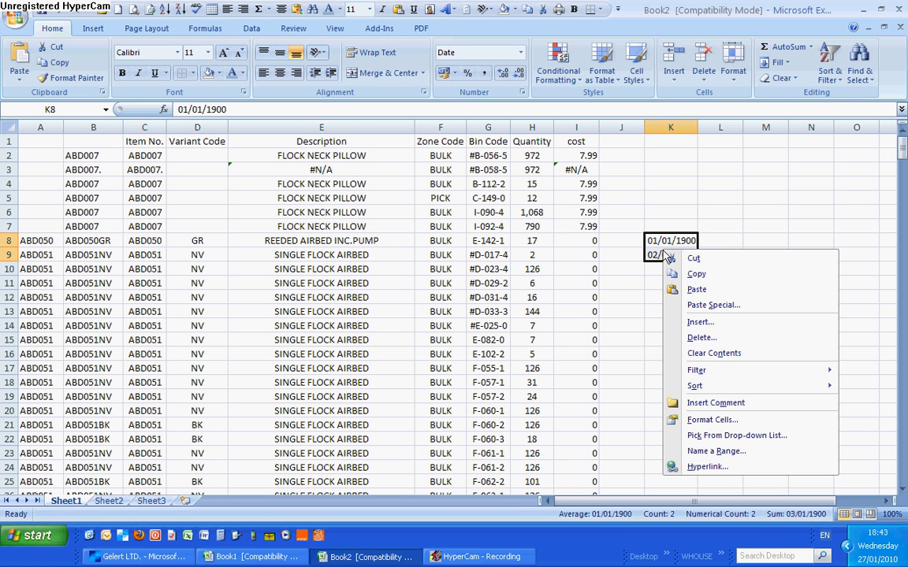
left_click(712, 420)
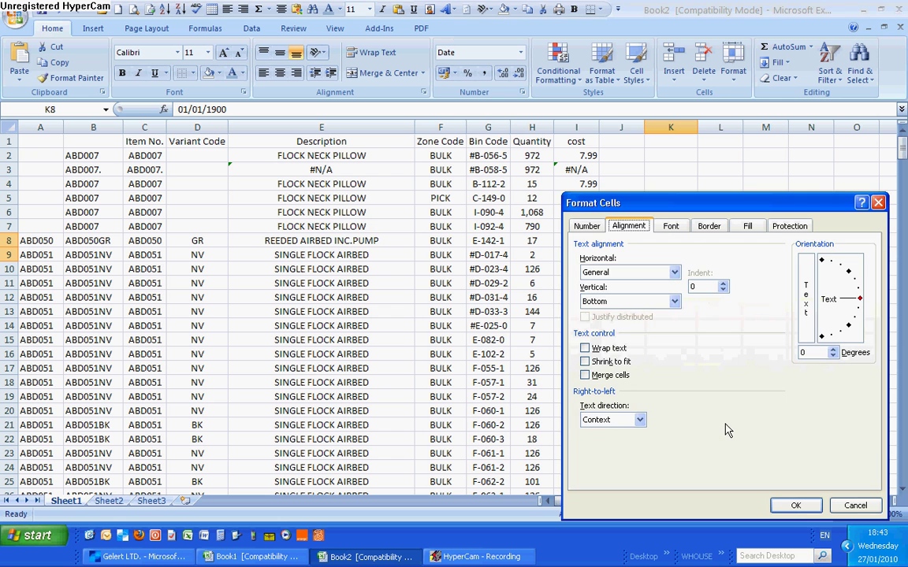
left_click(587, 226)
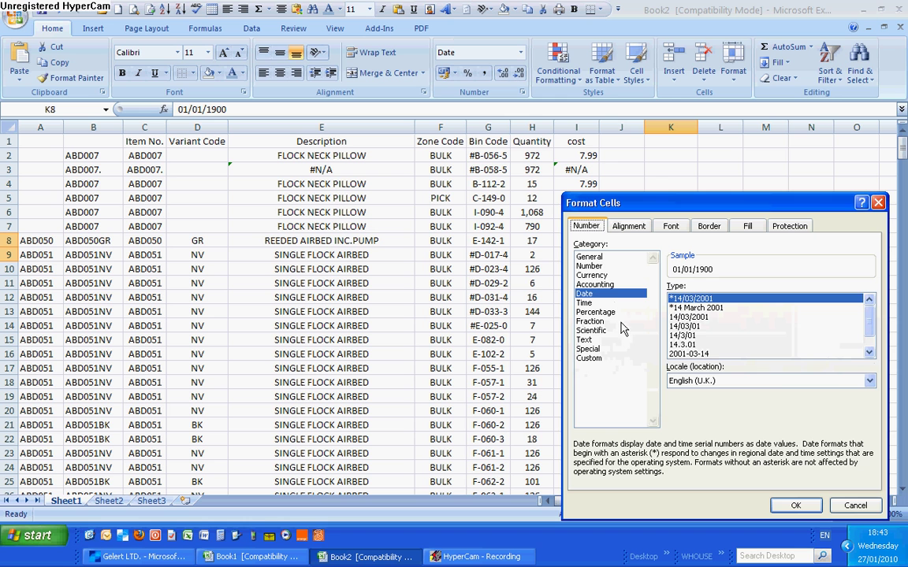
left_click(597, 276)
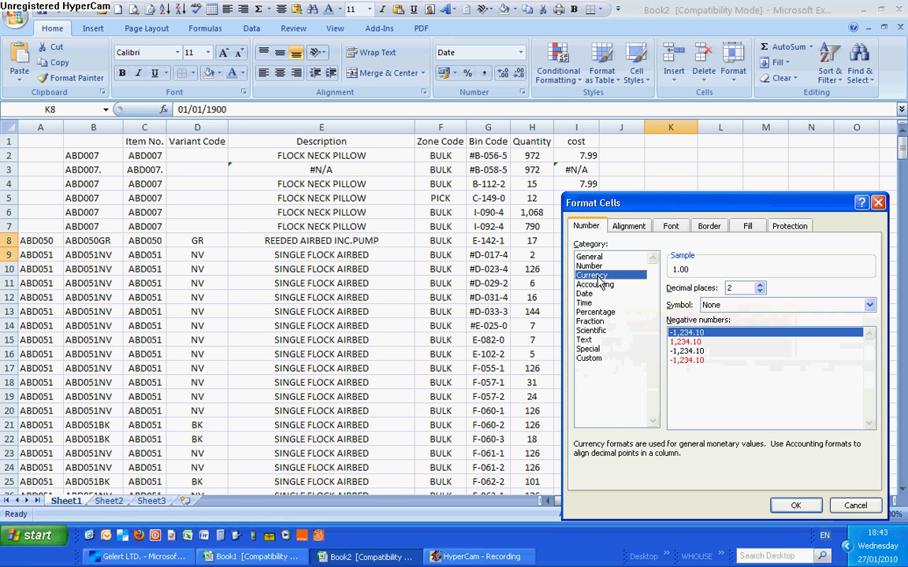
left_click(745, 305)
left_click(721, 327)
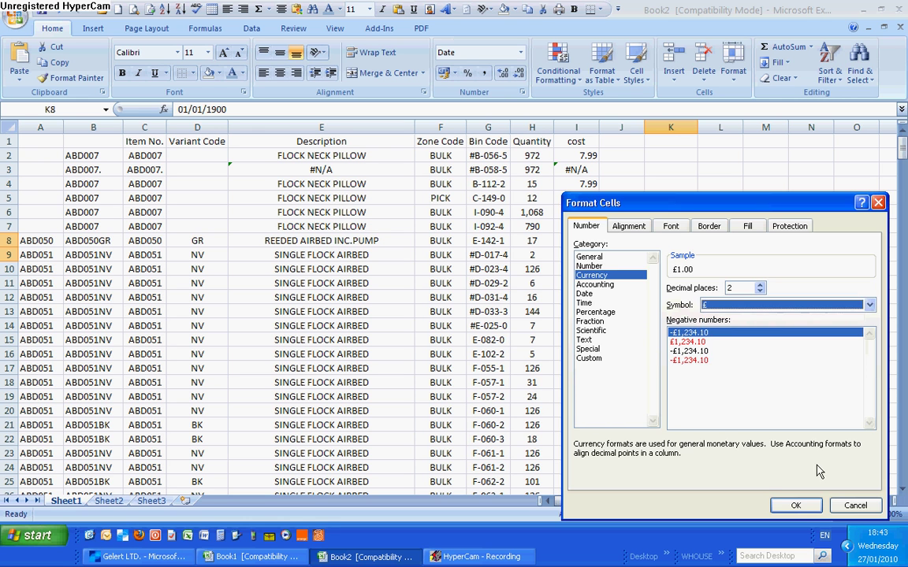
left_click(795, 505)
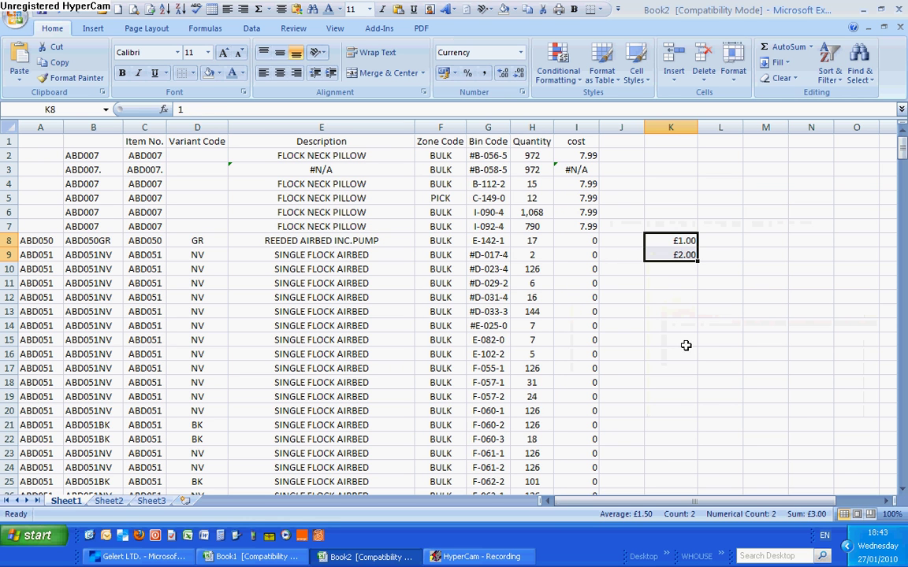
Change the format of K8:K9 to Number with 0 decimal places
right_click(669, 248)
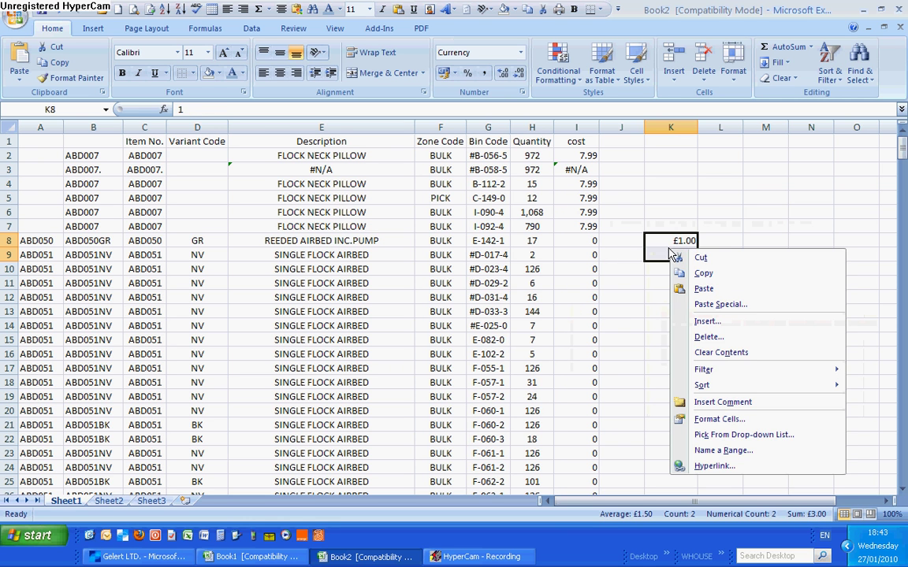
left_click(726, 419)
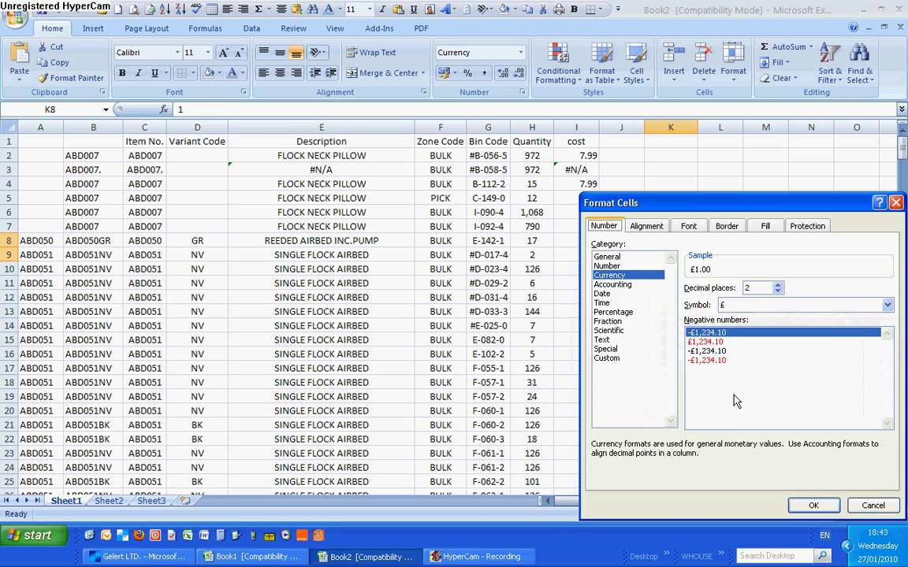
left_click(608, 266)
left_click(807, 505)
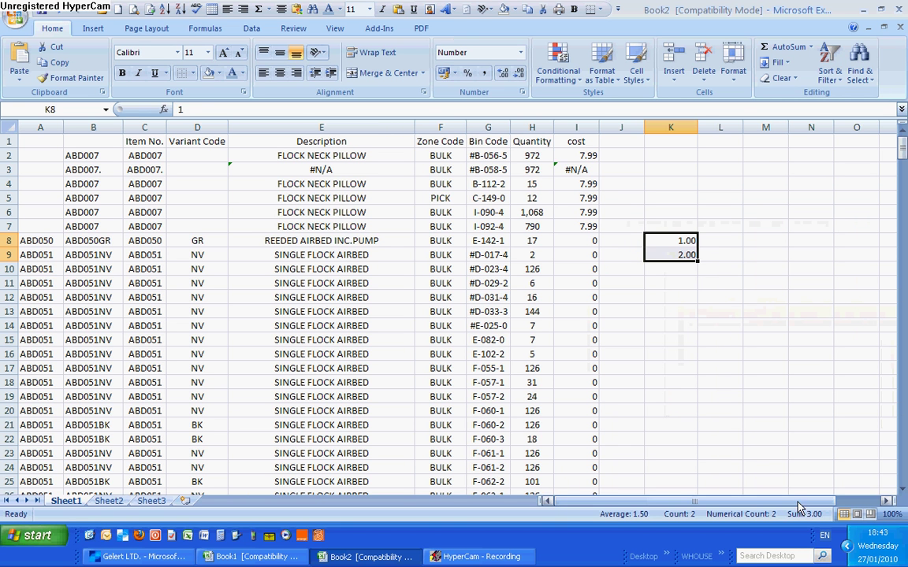
right_click(662, 247)
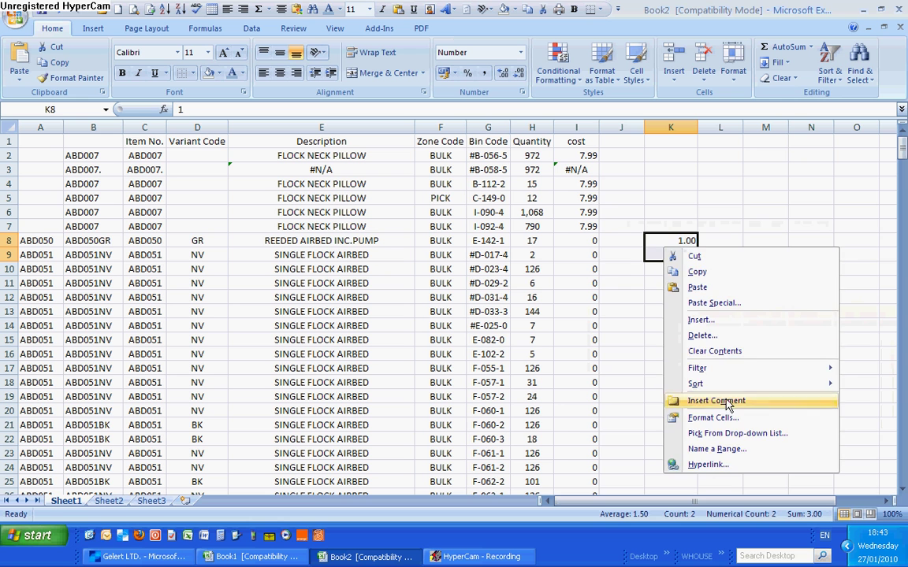
left_click(655, 376)
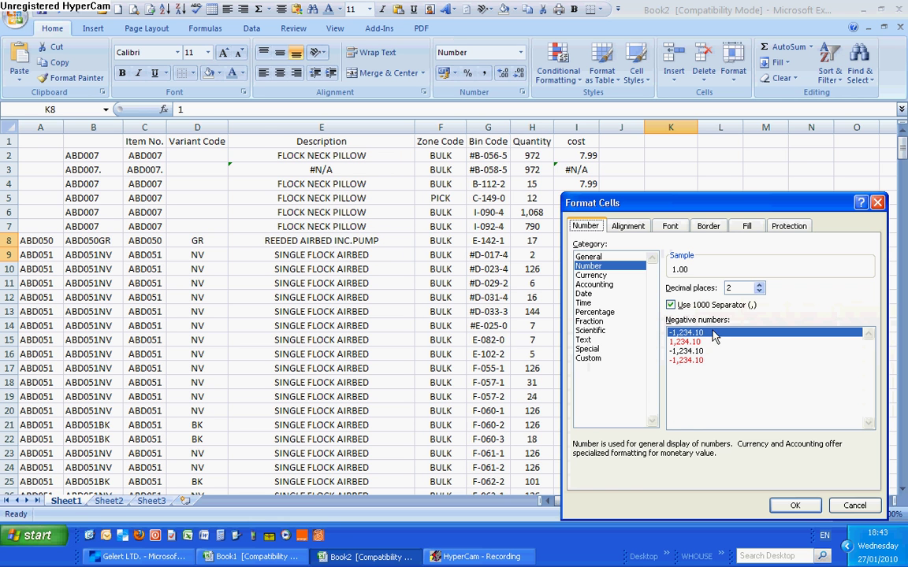
left_click(759, 291)
left_click(759, 292)
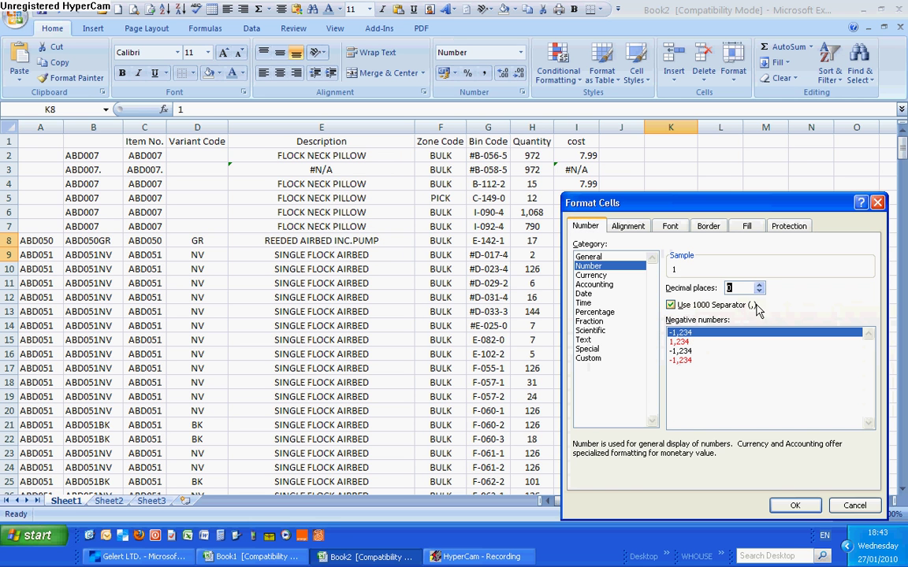
left_click(796, 505)
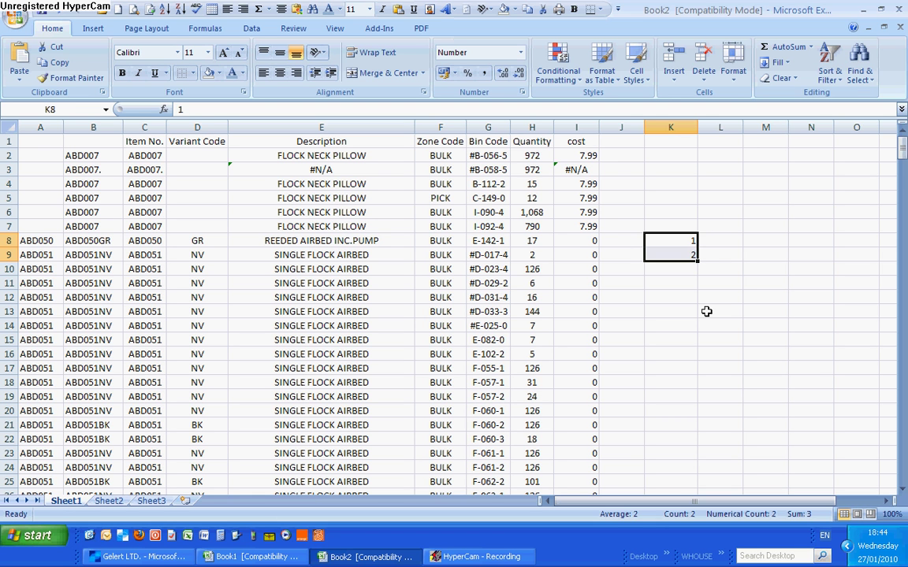
Enter 34 in K13 and 12 in L13
left_click(658, 310)
type("34")
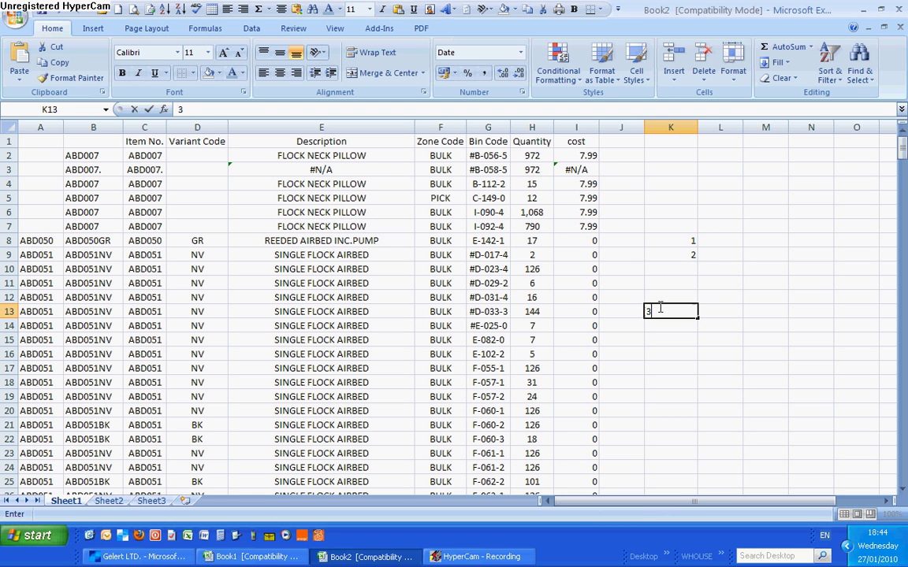
left_click(721, 312)
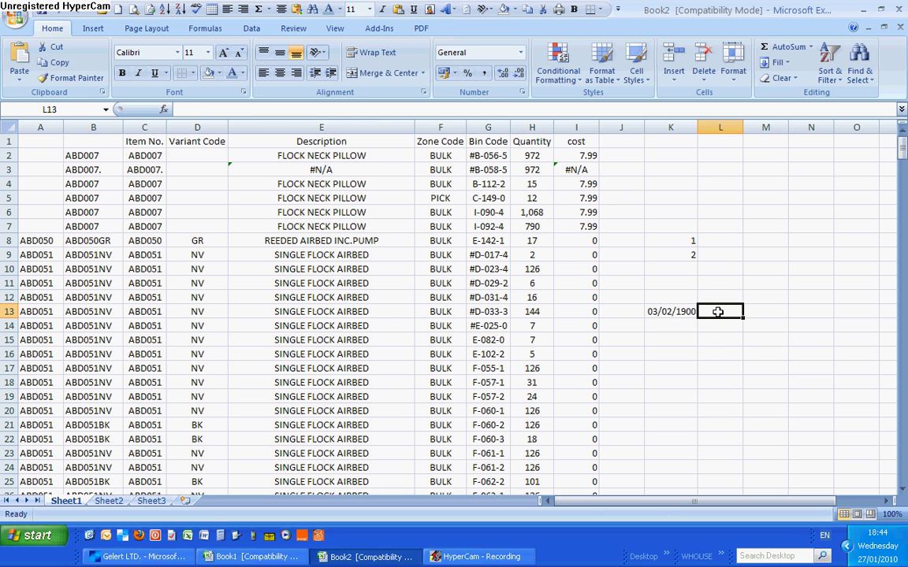
type("12")
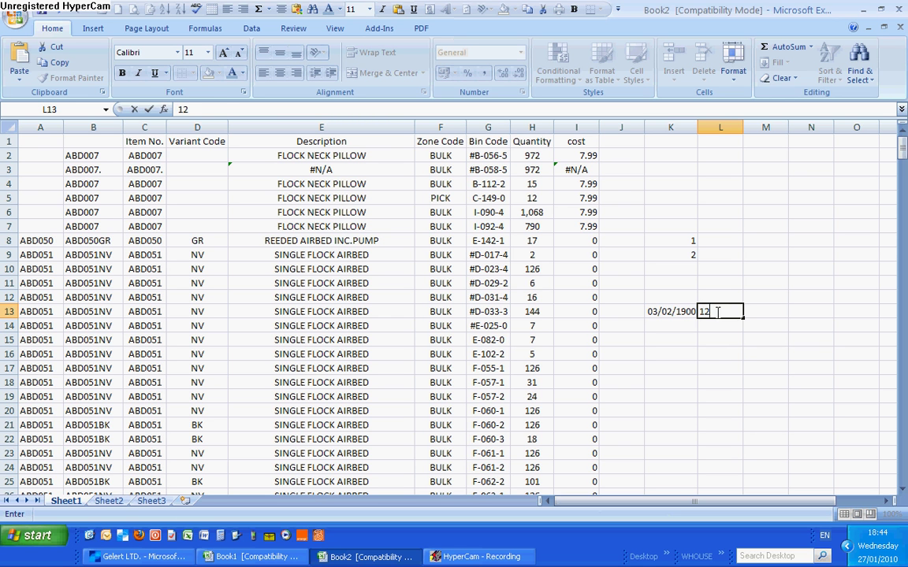
key("Return")
key("Return")
Apply all borders to the range K13:L21
left_click(681, 310)
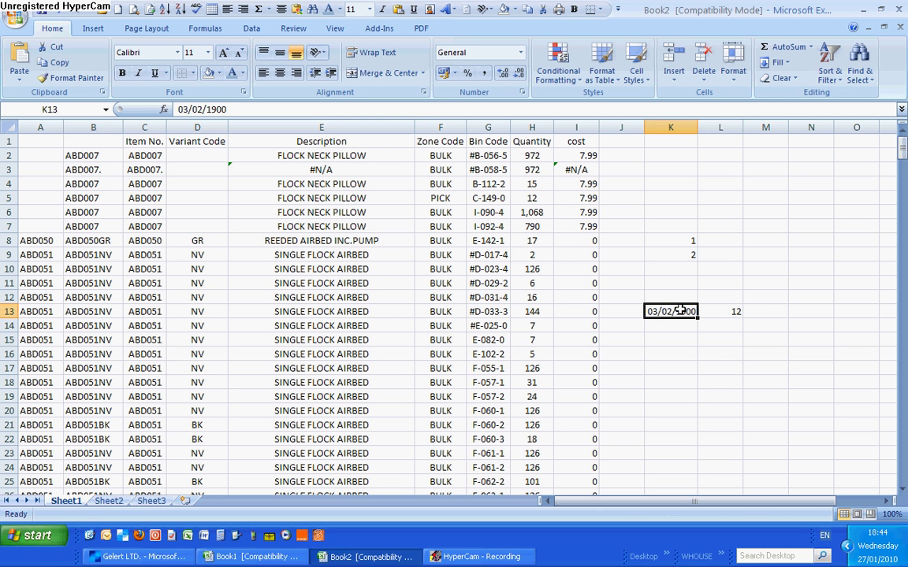
left_click_drag(681, 311, 702, 425)
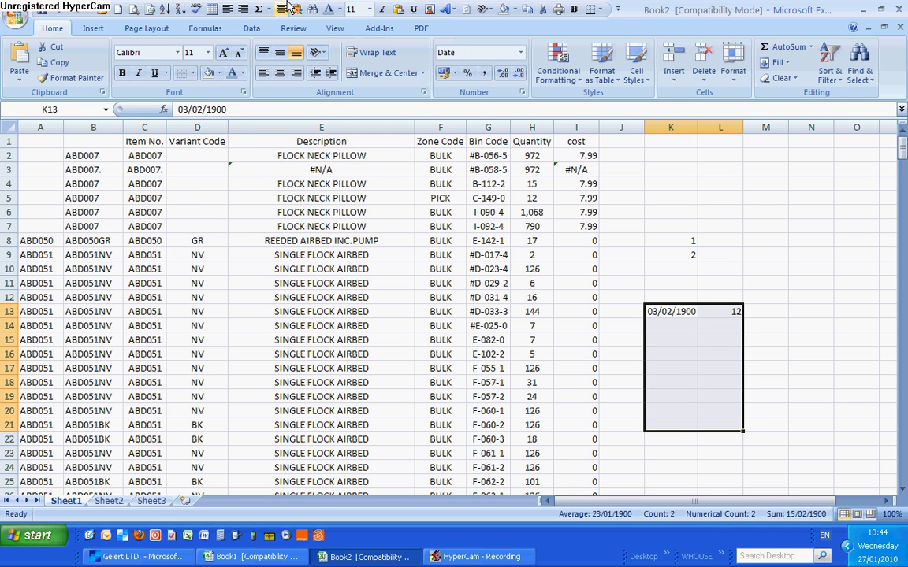
left_click(192, 72)
left_click(211, 185)
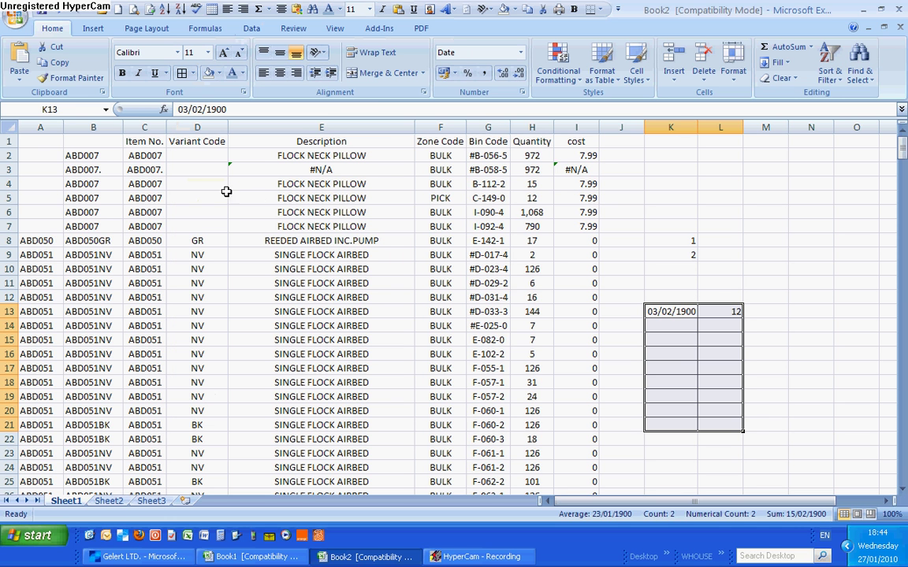
Format K13:L21 as Number with 0 decimal places
right_click(679, 367)
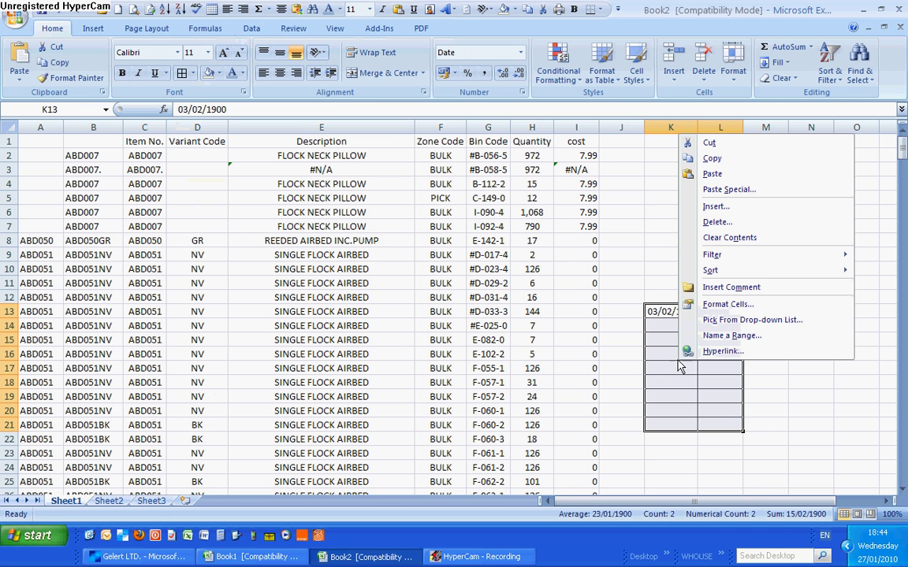
left_click(691, 304)
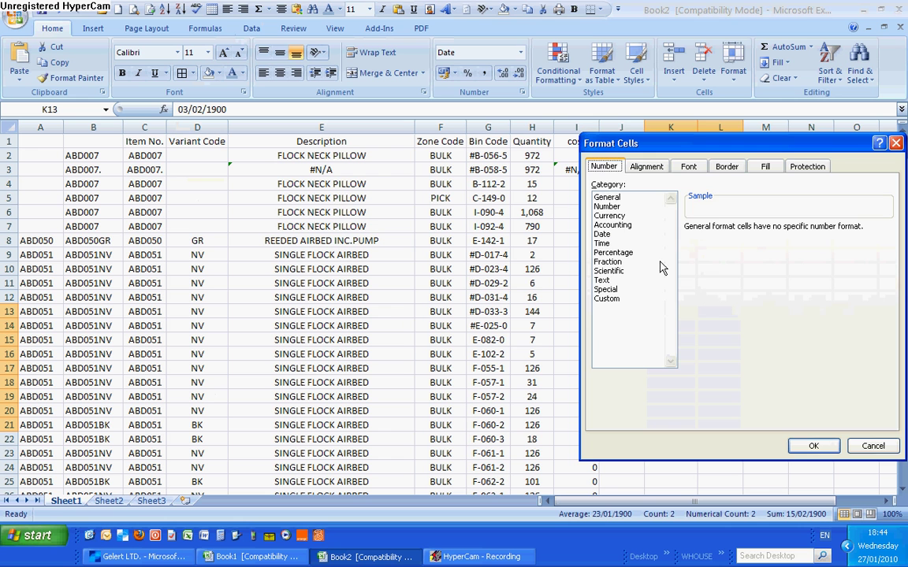
left_click(607, 207)
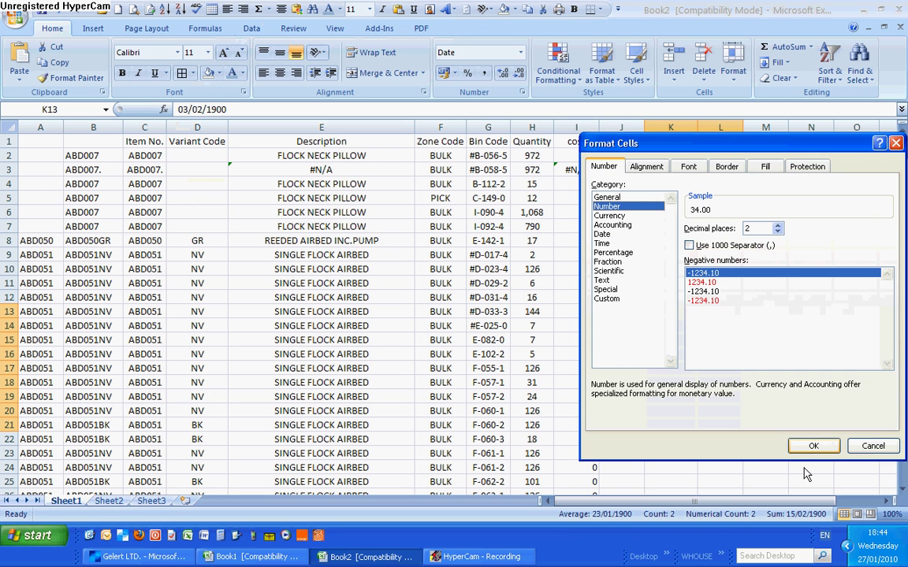
left_click(776, 232)
left_click(777, 231)
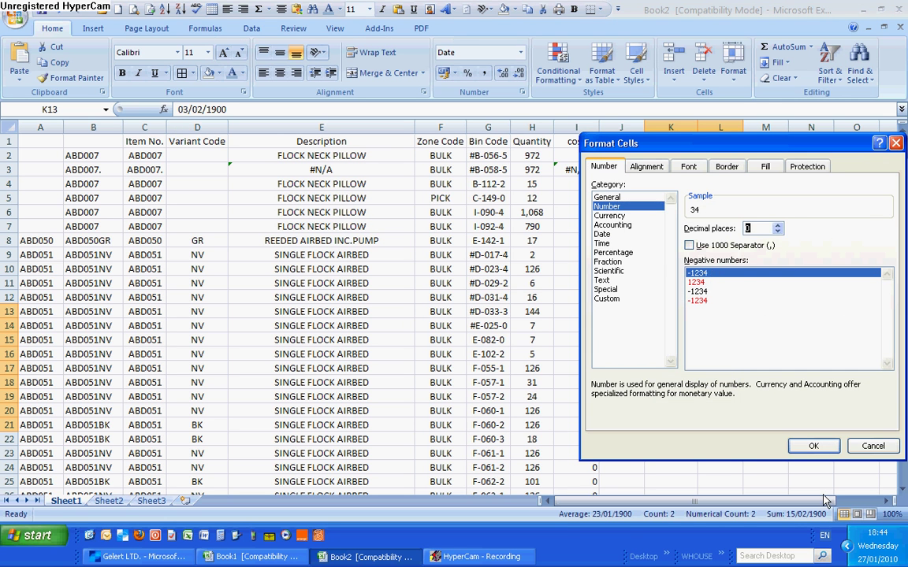
left_click(815, 447)
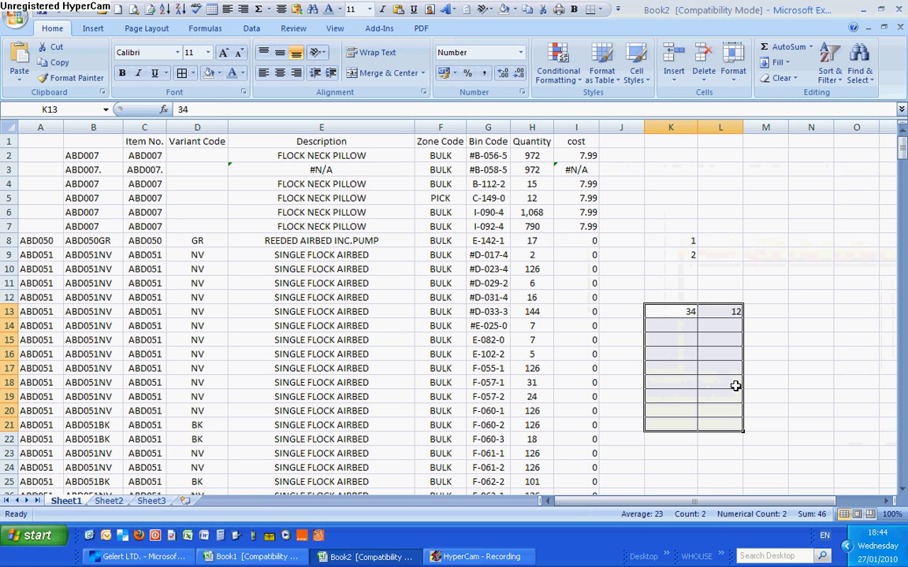
Enter the formula =L13+K13 in M13 to add the two numbers in the row
left_click(756, 309)
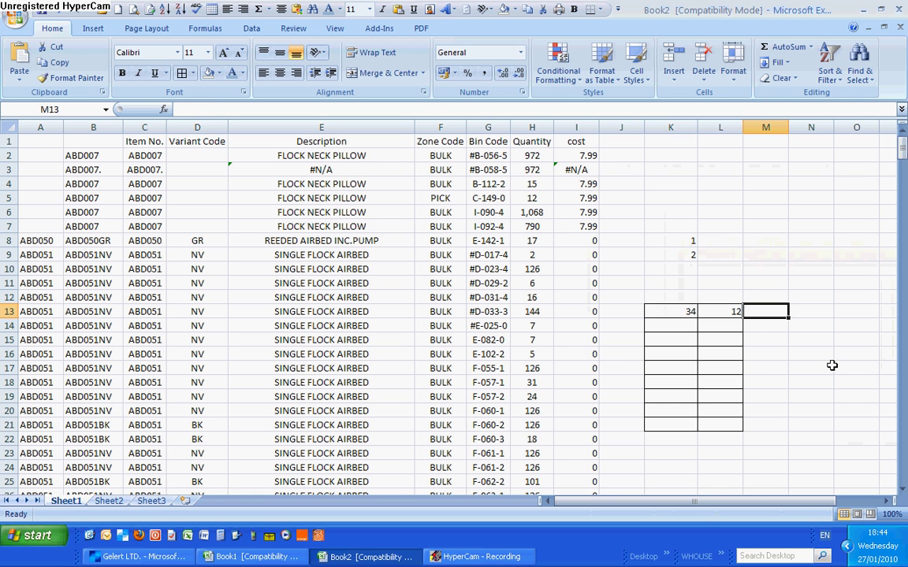
type("=")
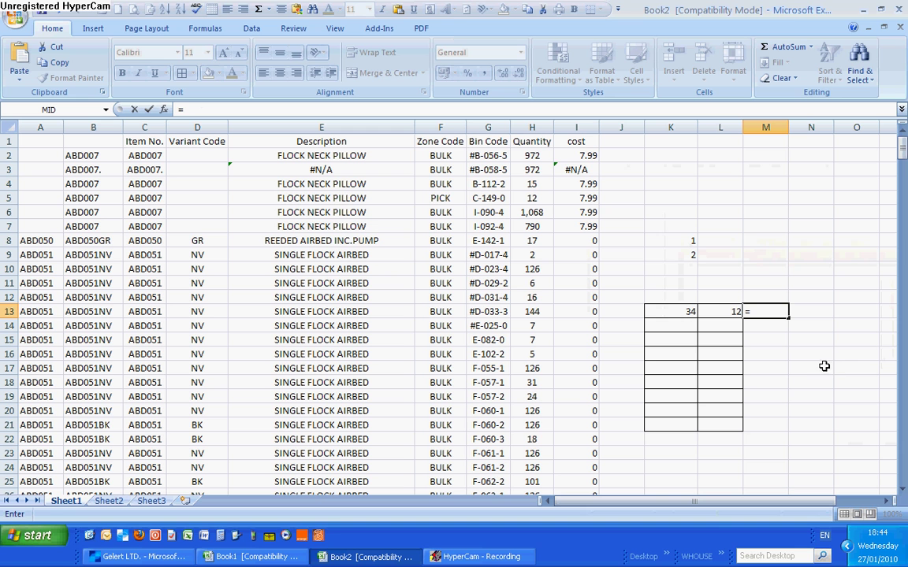
left_click(719, 311)
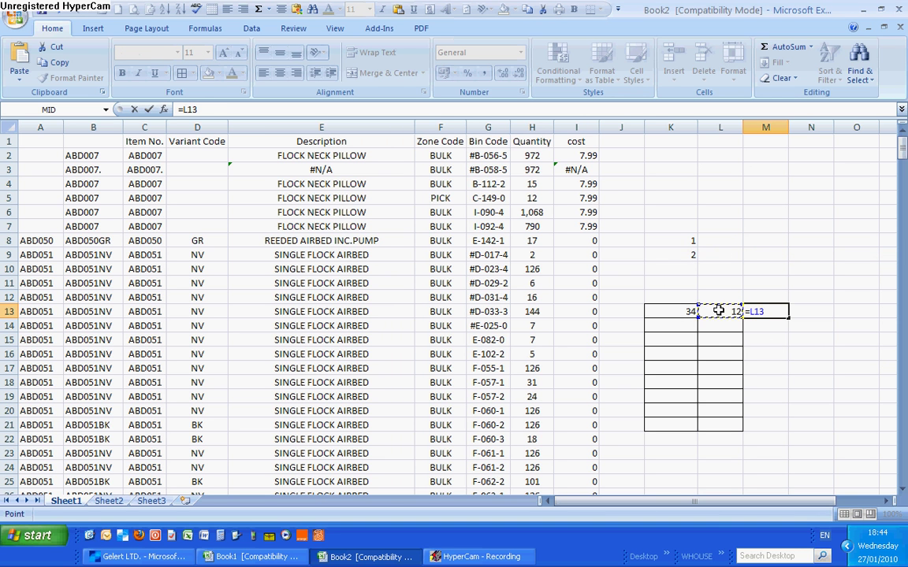
type("+")
left_click(687, 311)
key("Return")
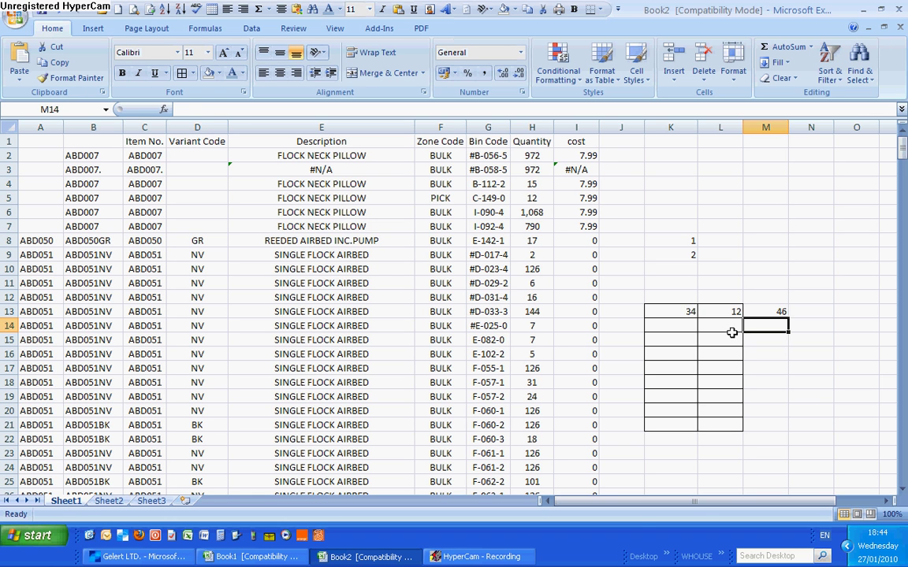
Fill the values of K13:L13 down to row 21
left_click_drag(688, 313, 742, 432)
right_click(713, 312)
left_click(689, 312)
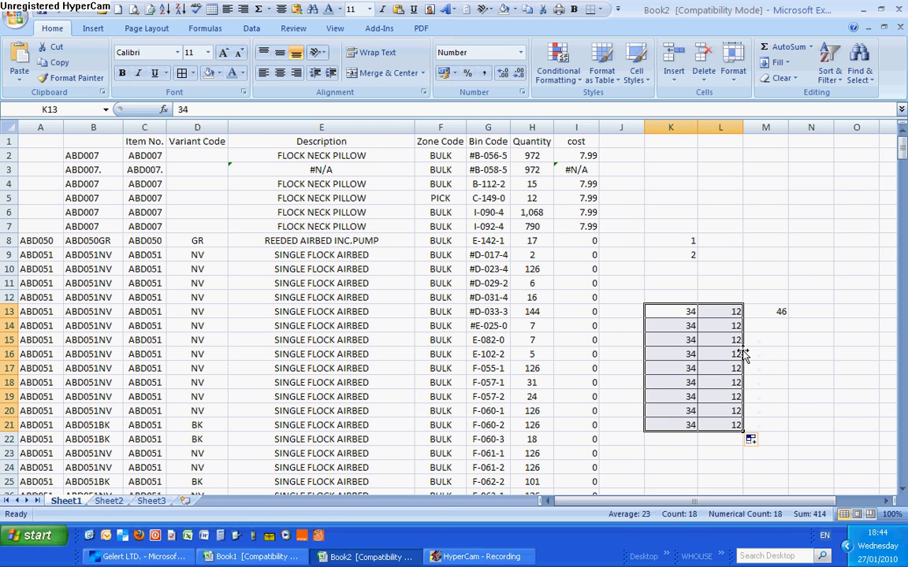
Enter 13 in L14 and 24 in L15, and extend the number series down to L21
left_click(725, 324)
type("13")
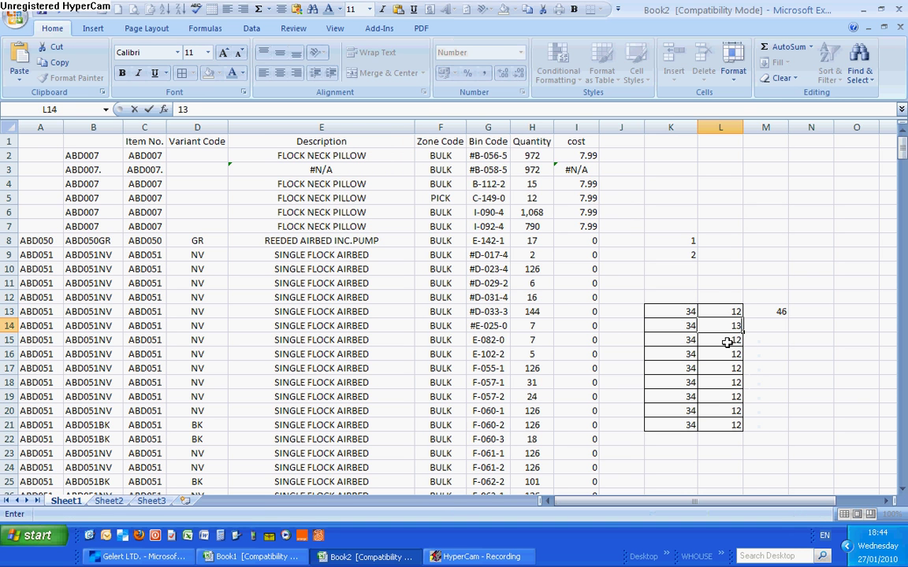
left_click(725, 340)
type("24")
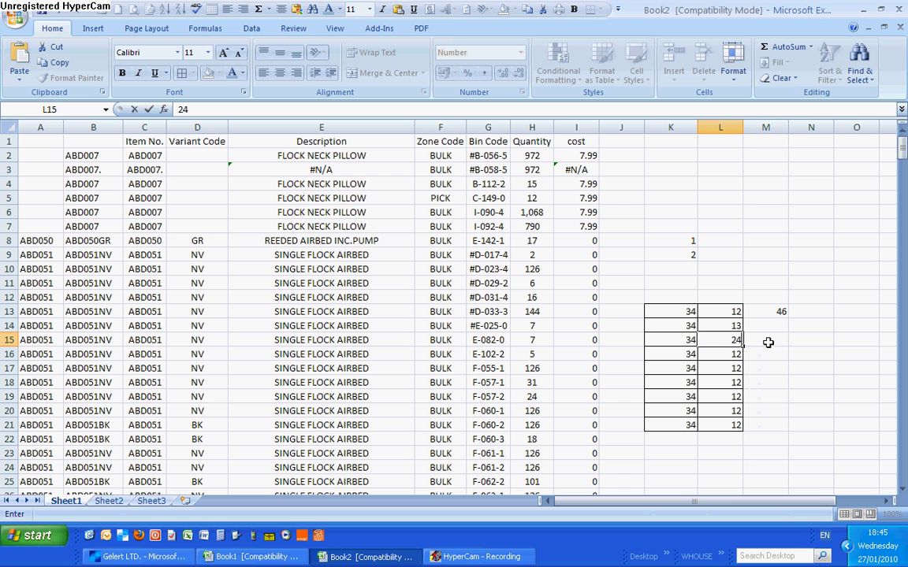
left_click(752, 340)
left_click_drag(729, 326, 752, 425)
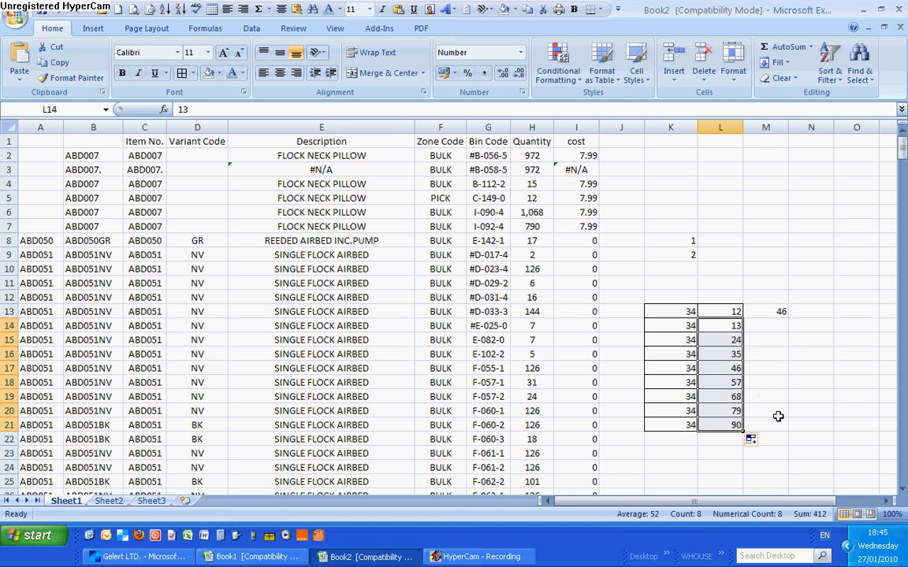
Fill the addition formula in M13 down to M21
left_click(765, 313)
key("Left")
key("Left")
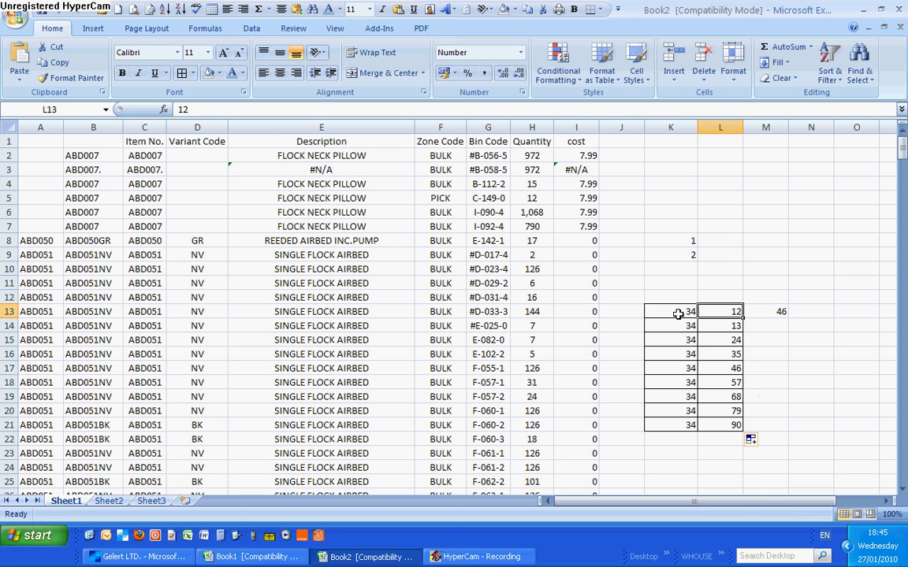
left_click(762, 315)
left_click_drag(789, 318, 788, 432)
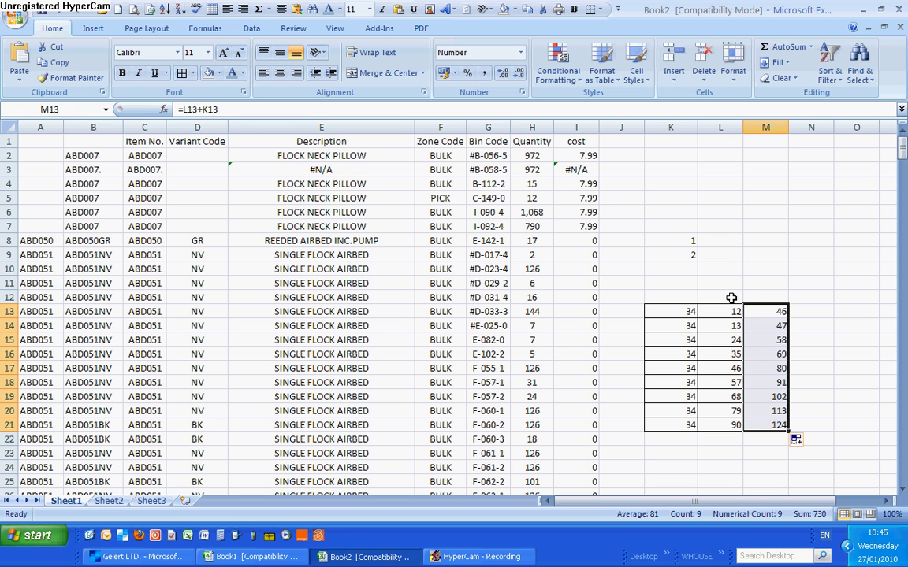
Delete the cells L12:M22 beside the column of 34s
left_click_drag(732, 297, 753, 443)
right_click(744, 379)
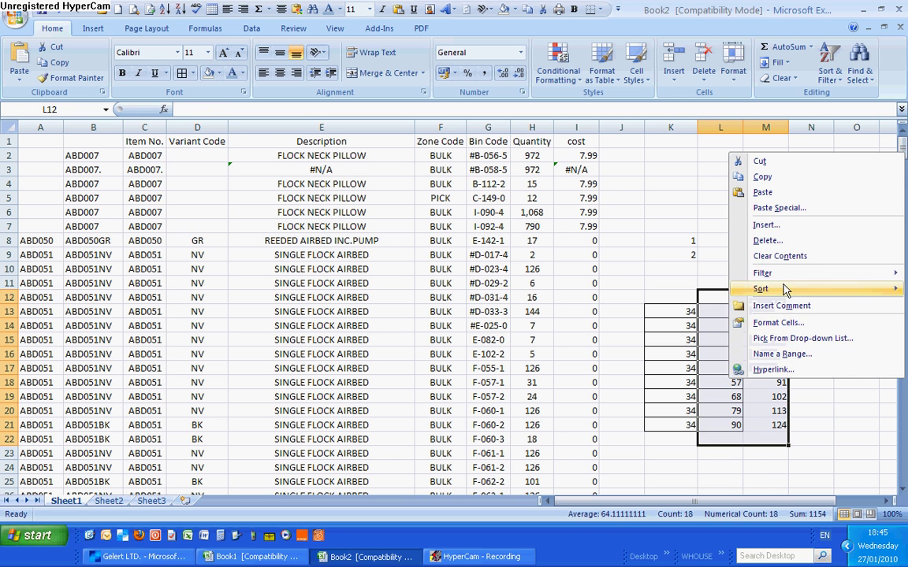
left_click(780, 241)
left_click(758, 278)
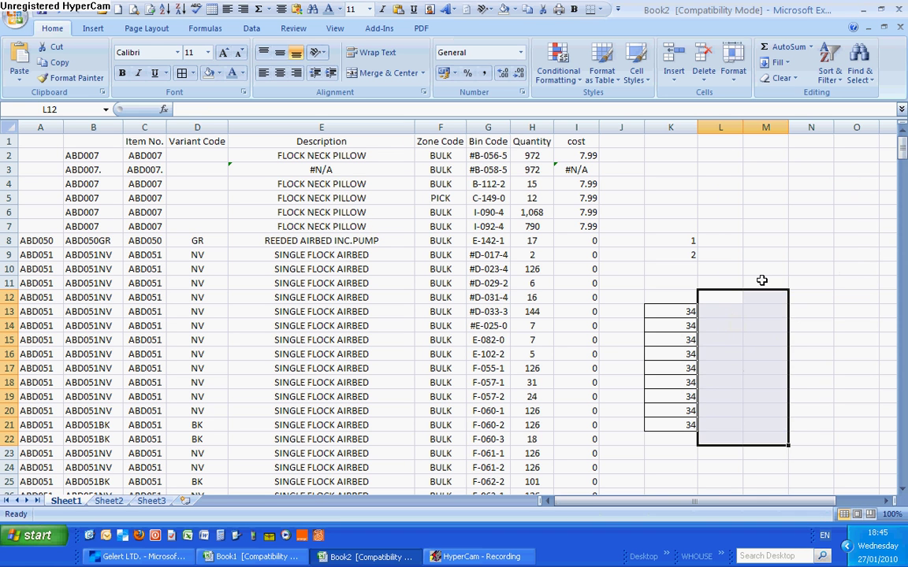
left_click(779, 382)
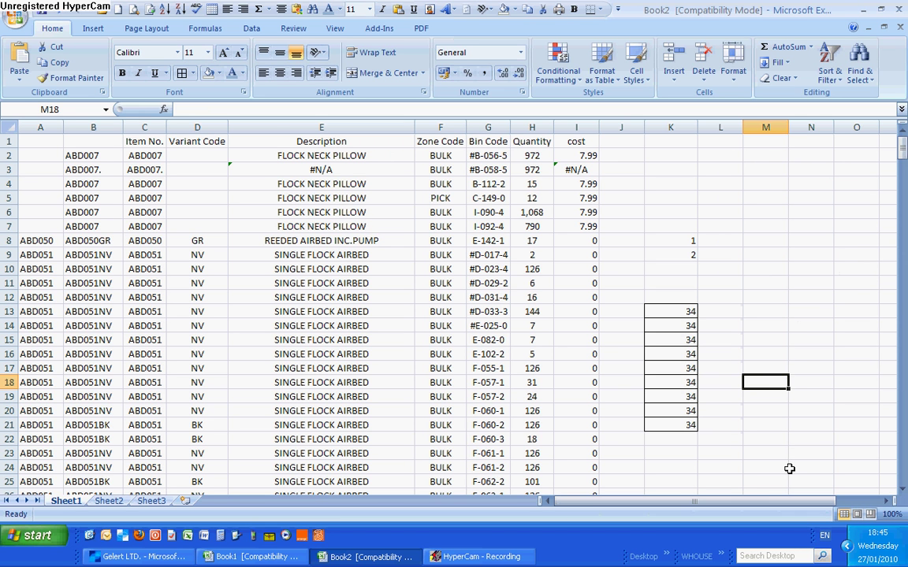
left_click(680, 439)
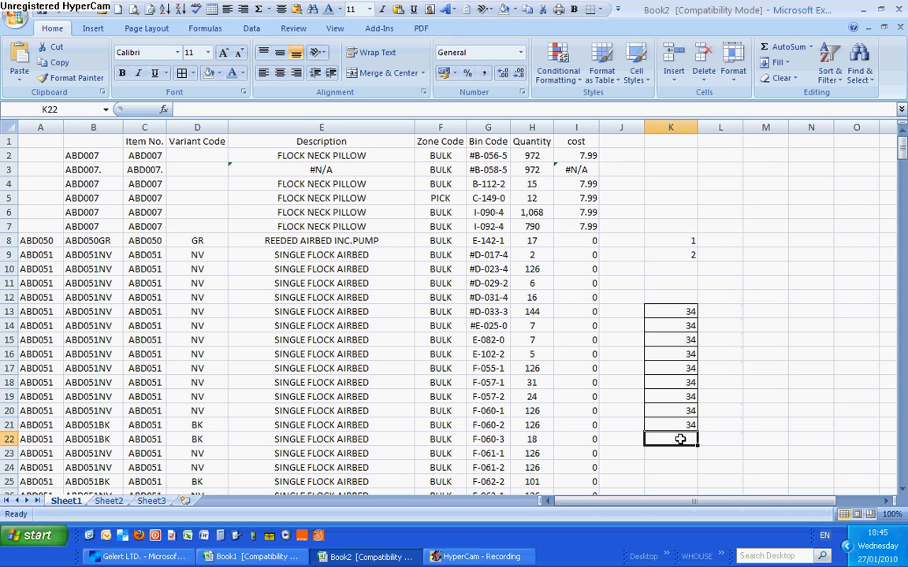
type("=")
left_click(687, 424)
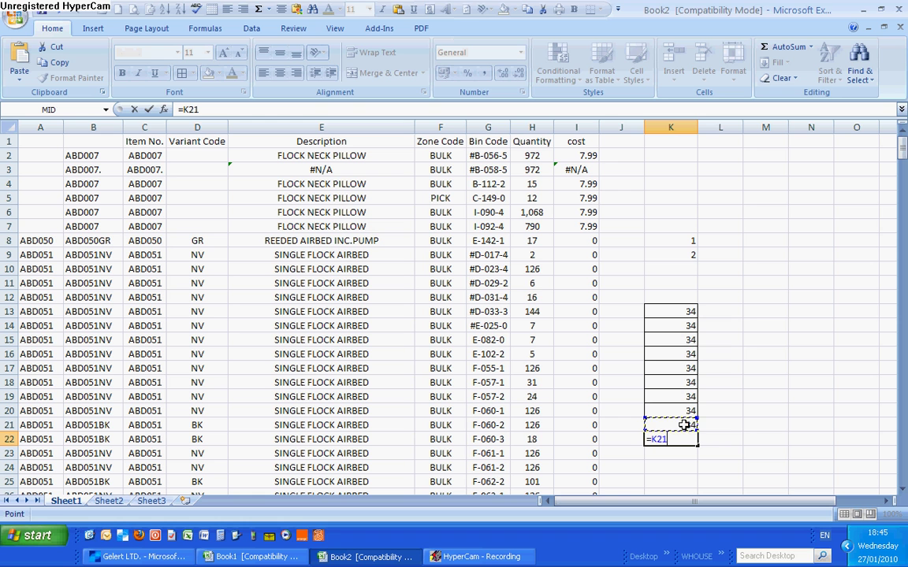
type("+")
left_click(683, 396)
type("+")
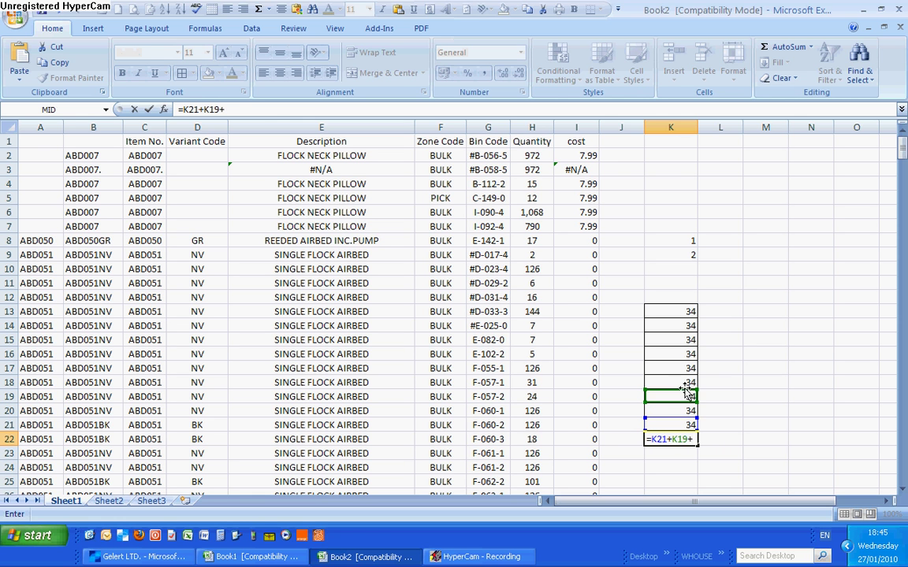
left_click(688, 385)
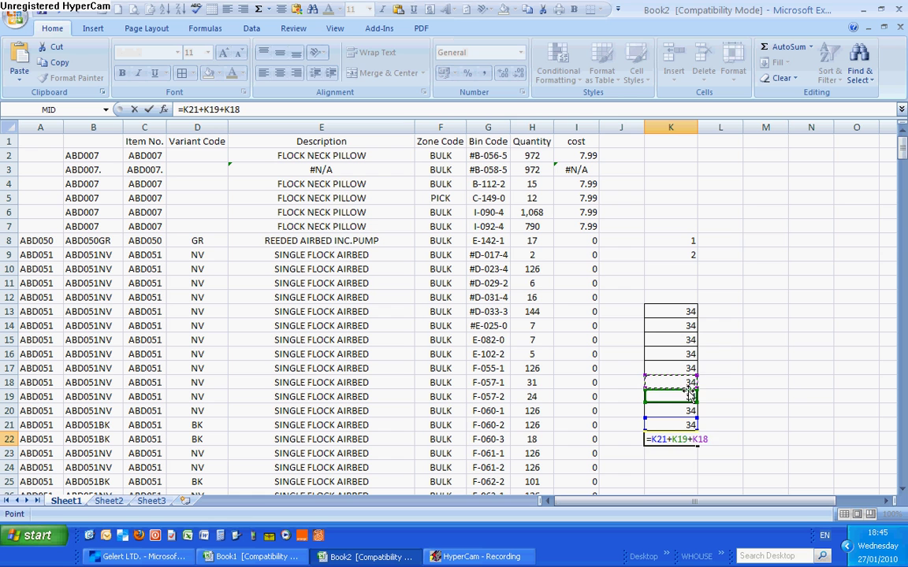
key("Escape")
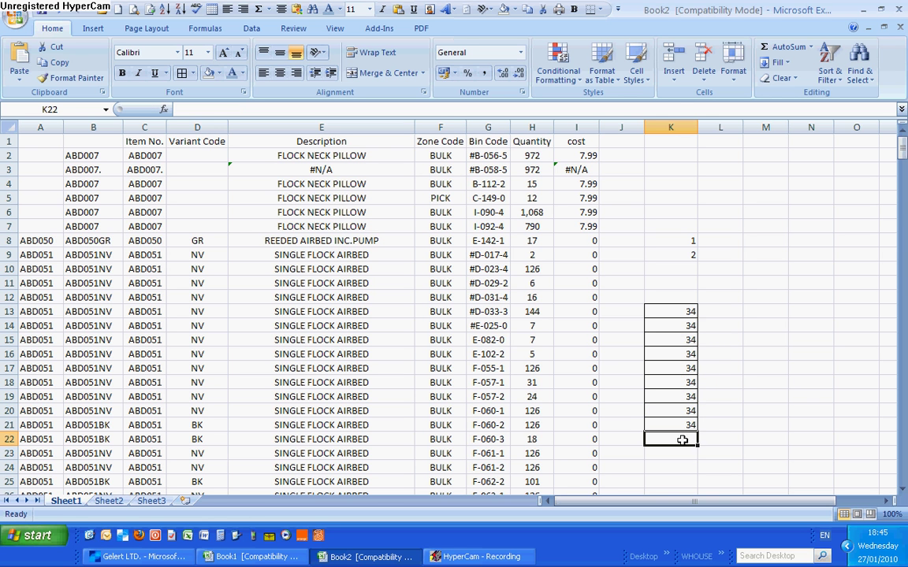
Total K13:K21 in K22 with AutoSum
left_click(771, 51)
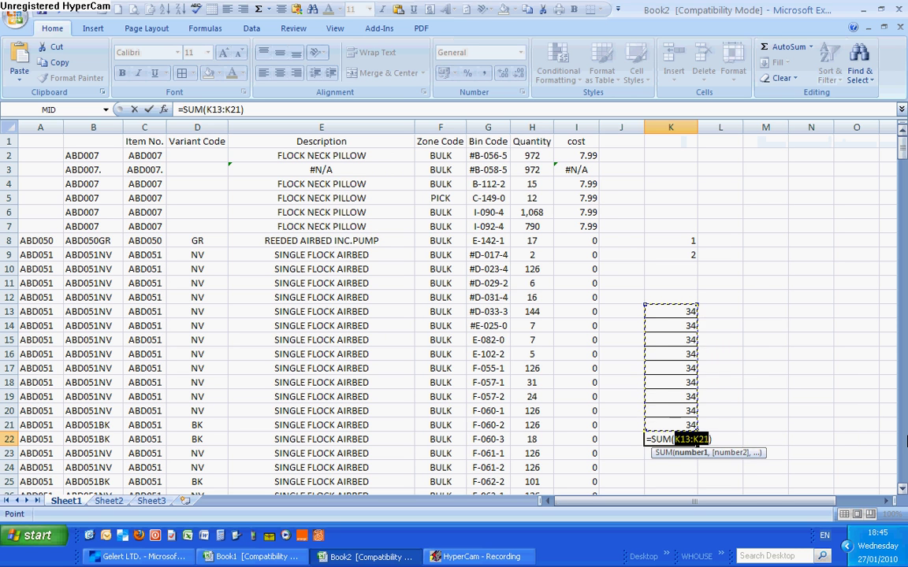
key("Return")
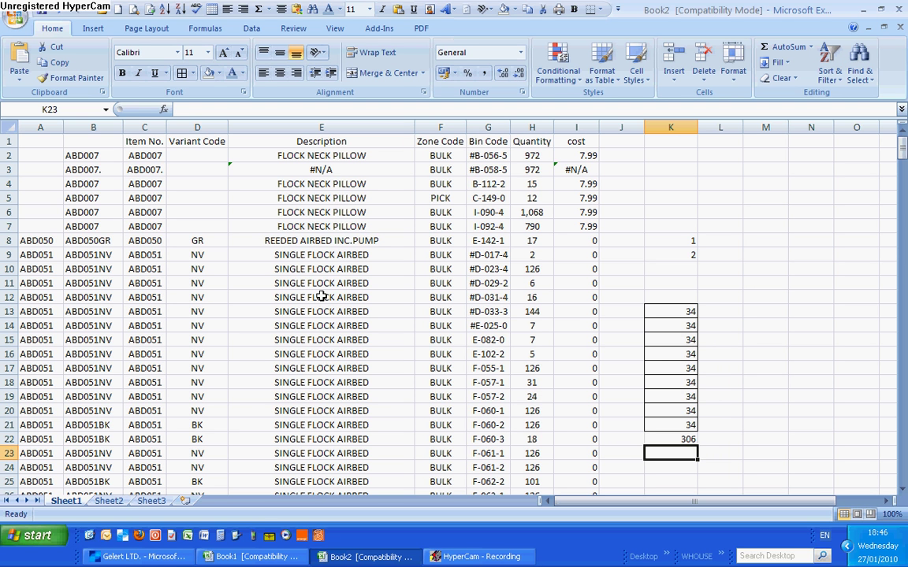
Delete the two helper columns before Item No., plus the Variant Code, Description and Zone Code columns
left_click_drag(98, 126, 37, 122)
right_click(73, 141)
left_click(162, 231)
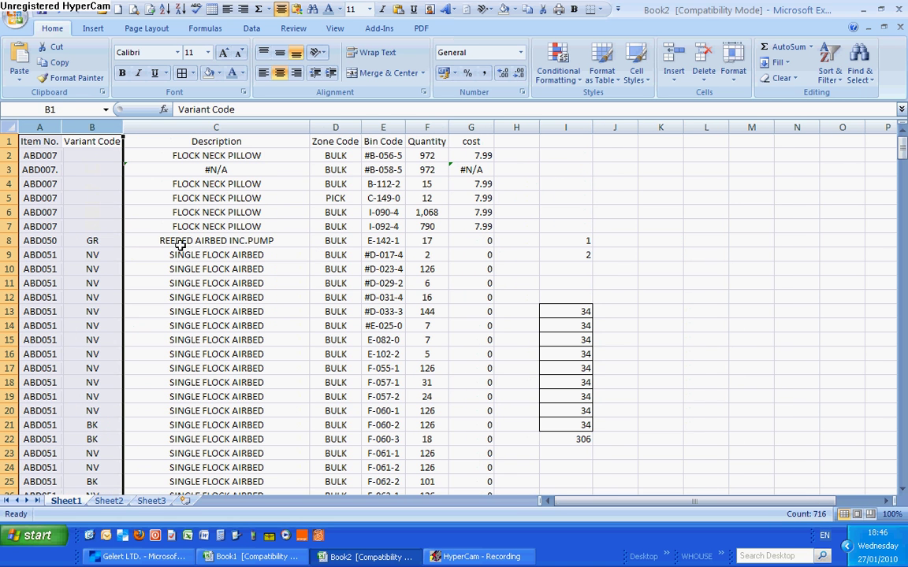
left_click_drag(98, 127, 342, 146)
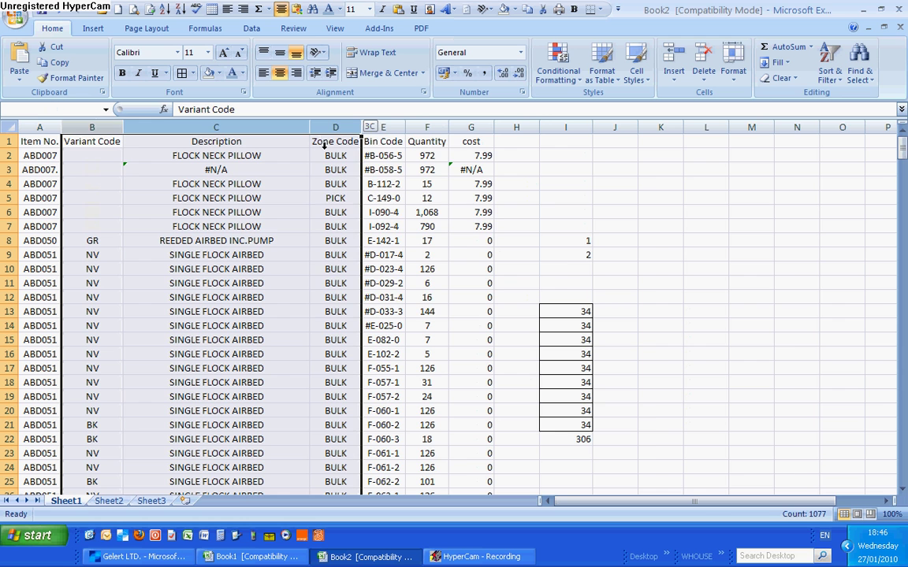
right_click(324, 146)
left_click(404, 238)
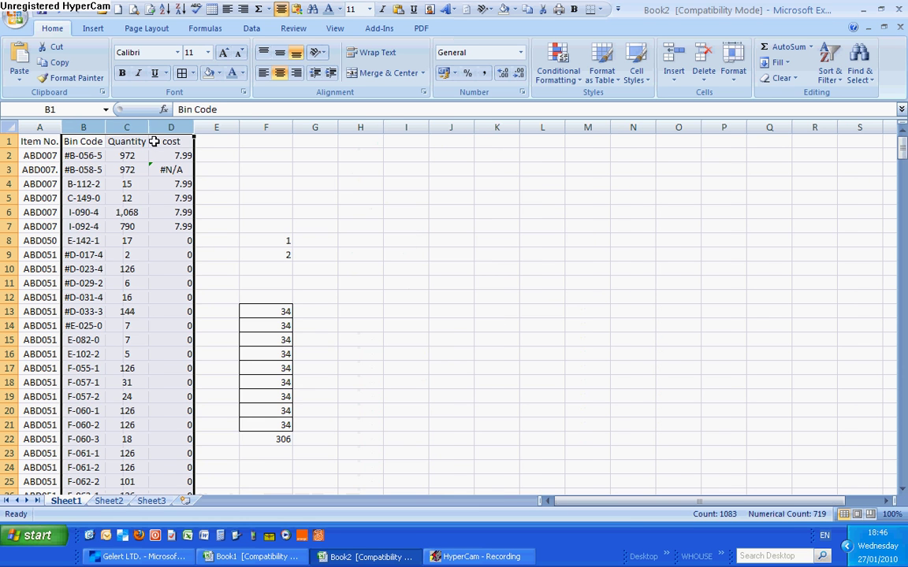
Clear the contents of columns D to K, leaving only the item, bin code and quantity data
left_click_drag(171, 127, 496, 126)
right_click(453, 159)
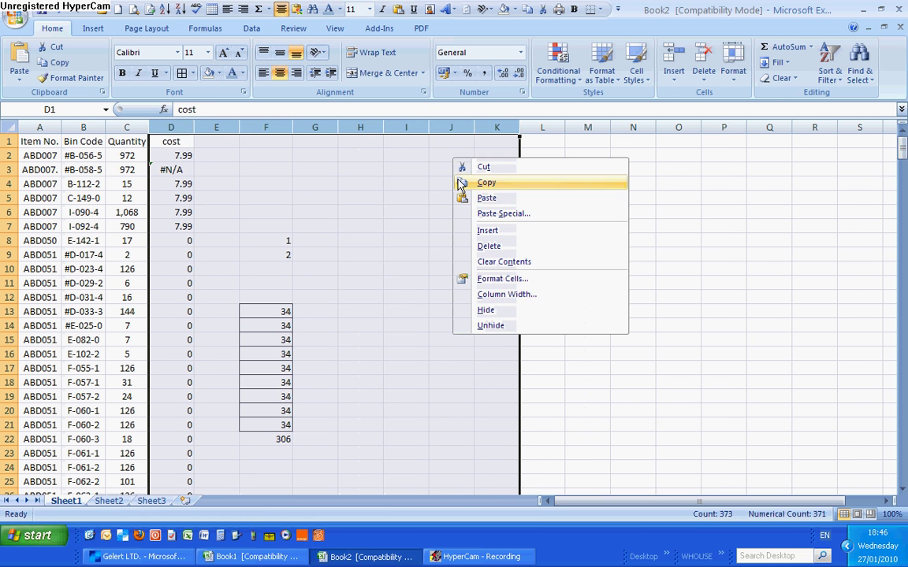
left_click(517, 263)
left_click(322, 242)
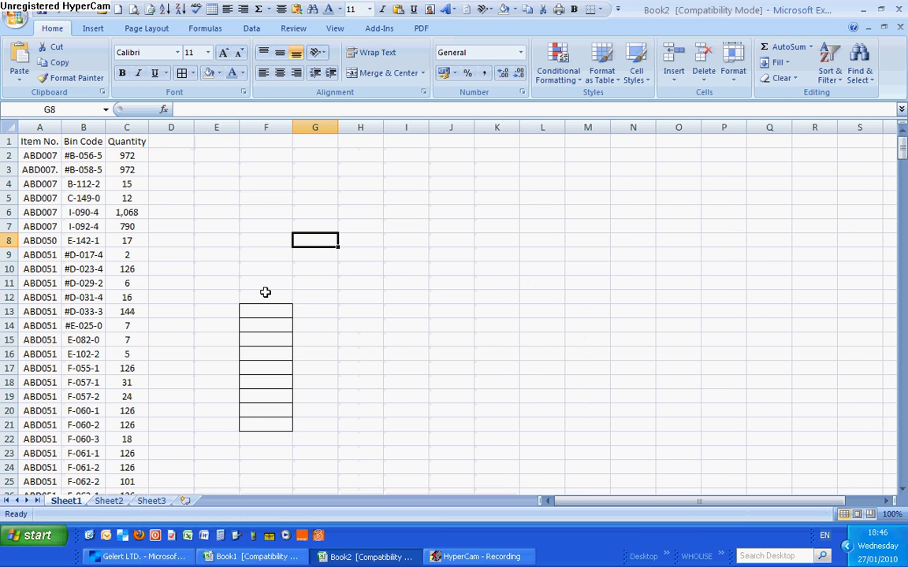
Remove all borders from column F
left_click(264, 127)
left_click(192, 72)
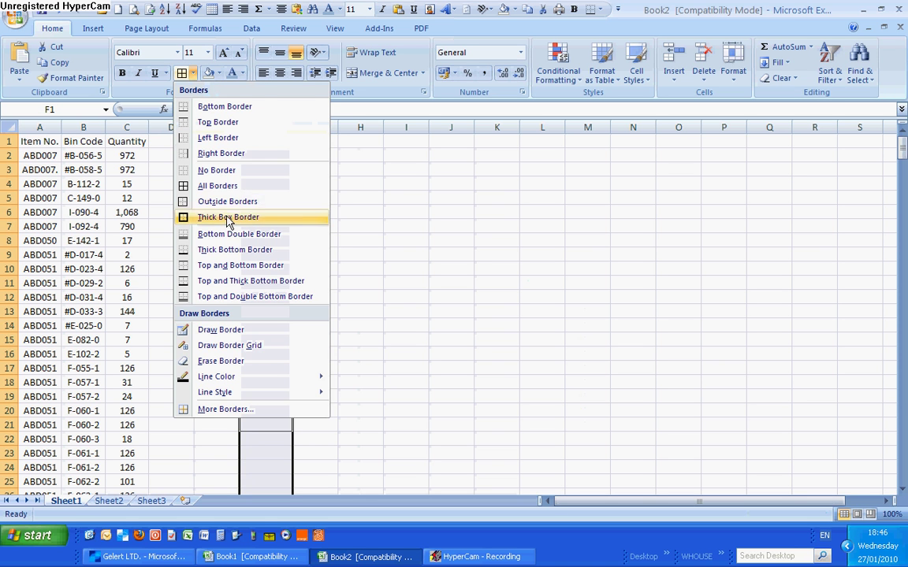
left_click(203, 165)
left_click(395, 266)
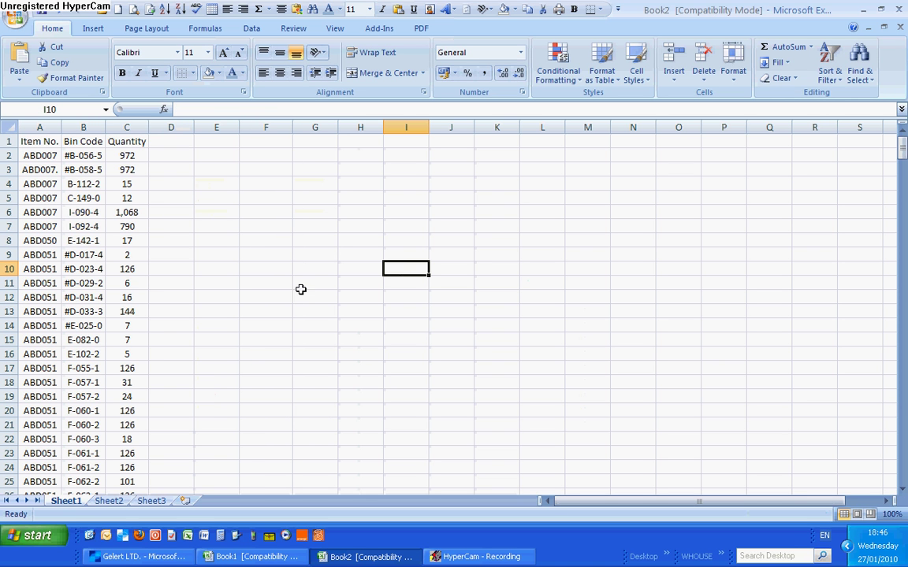
Correct the item number in A3 to ABD007 by removing its trailing period
double_click(59, 169)
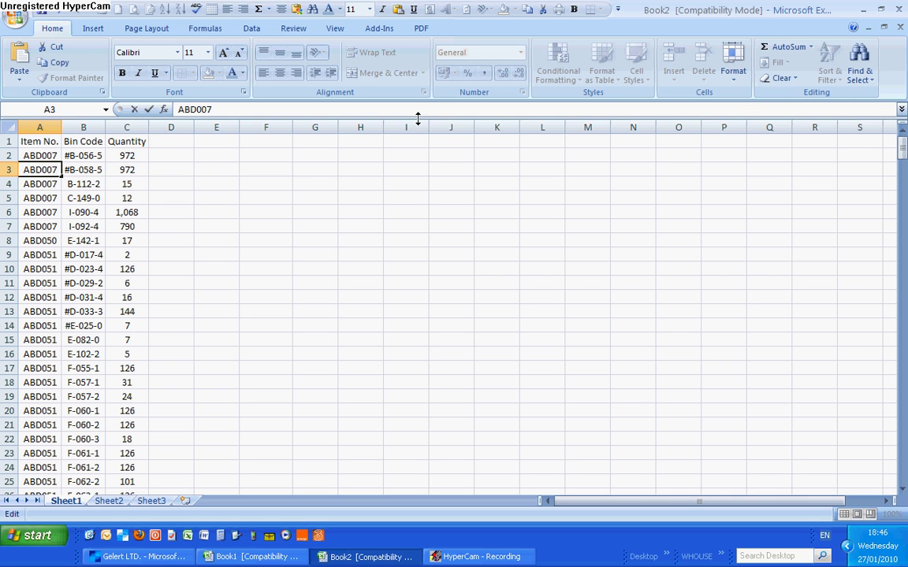
left_click(377, 156)
Check the status bar sums of Quantity for the ABD007 rows C2:C7, the whole column and C12:C13
left_click(135, 155)
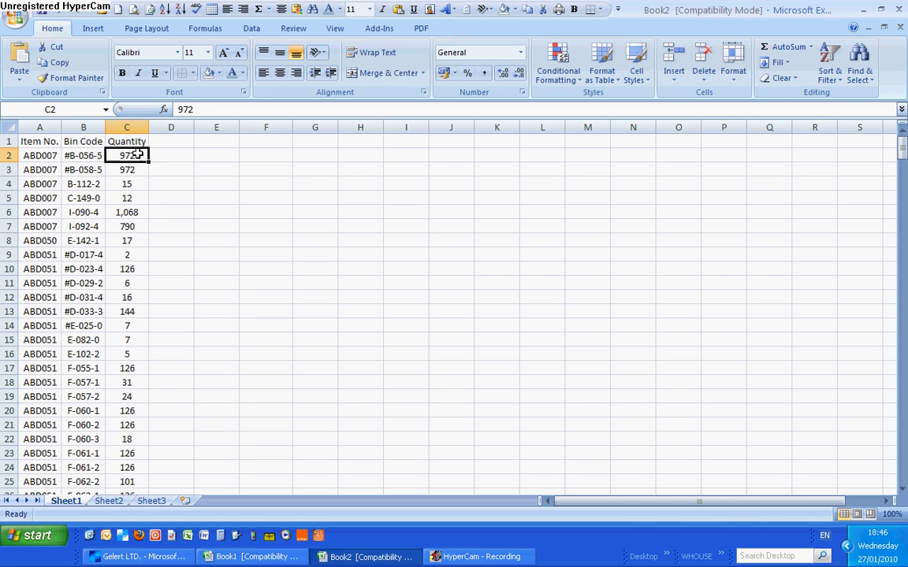
left_click_drag(135, 154, 154, 229)
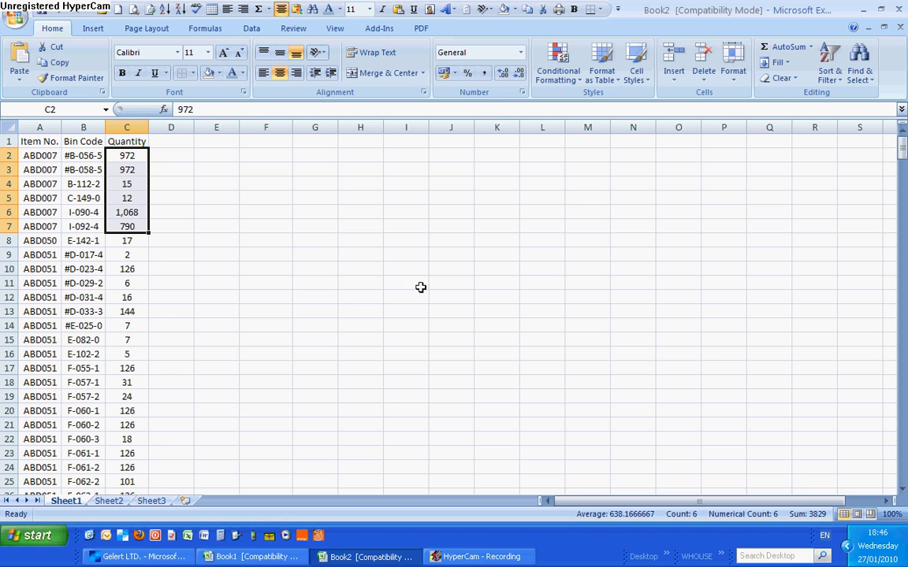
left_click(127, 128)
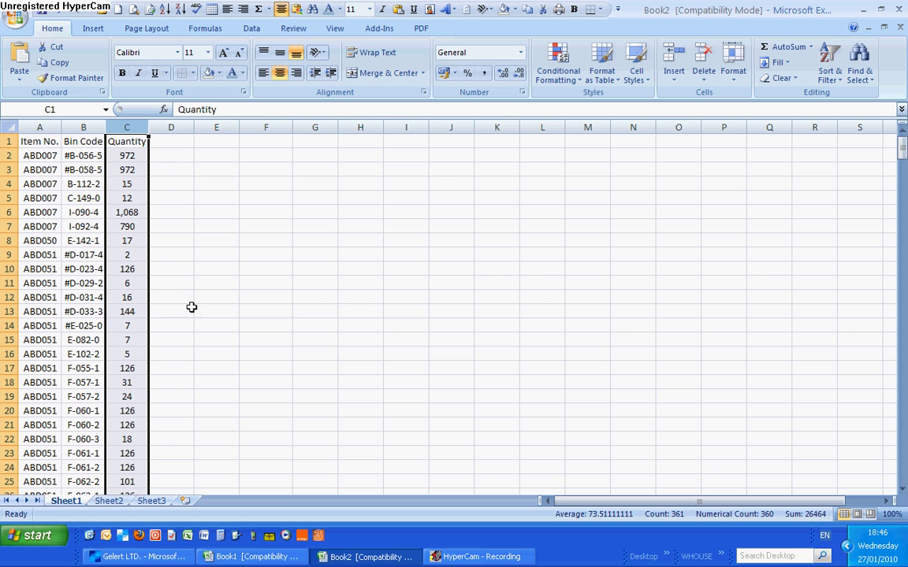
left_click_drag(131, 298, 129, 312)
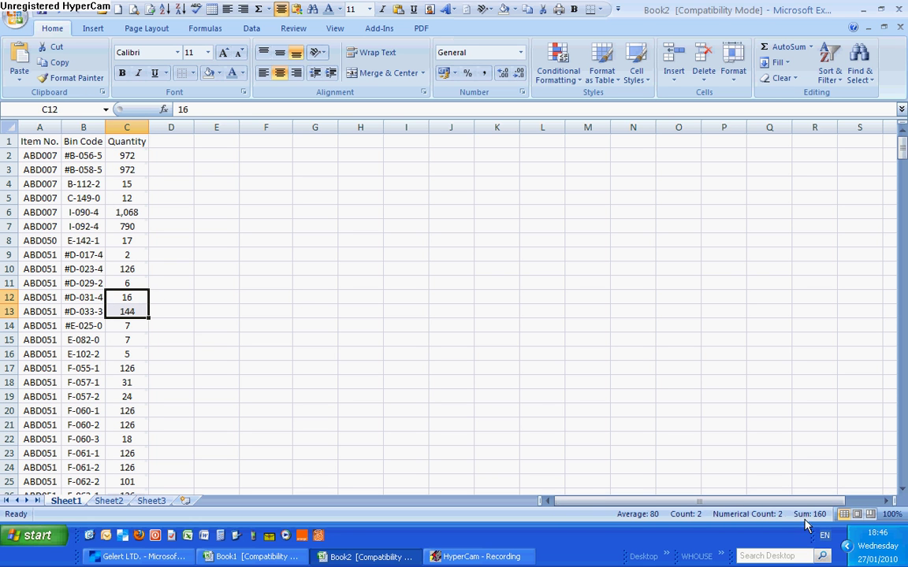
left_click(345, 352)
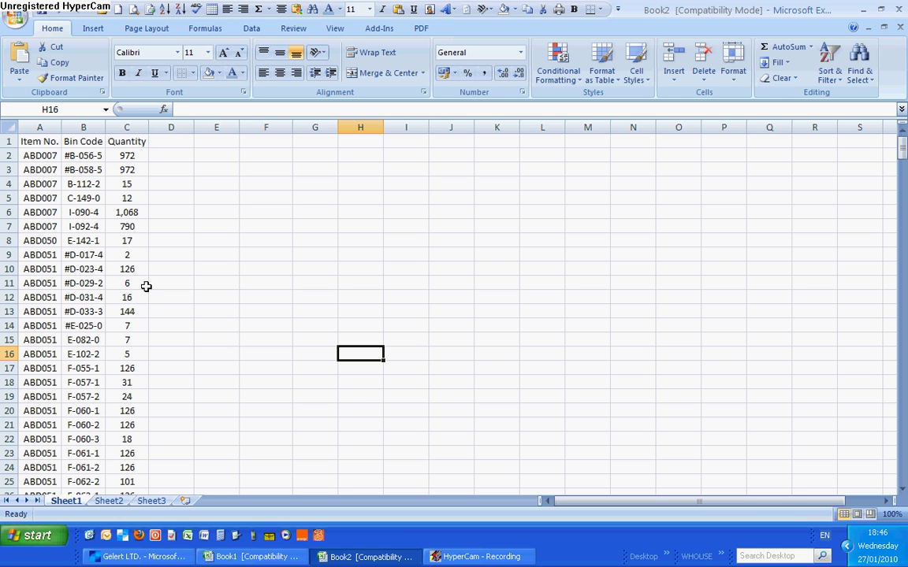
scroll(45, 322, "down", 11)
scroll(92, 354, "up", 11)
Insert a PivotTable based on columns A to C of Sheet1, placed at F2 on the existing worksheet
left_click(275, 162)
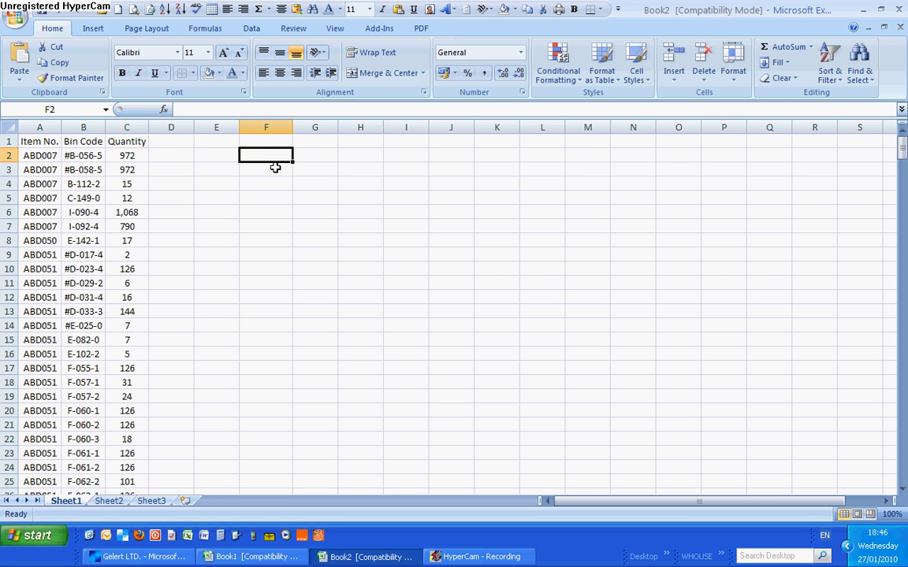
left_click(93, 29)
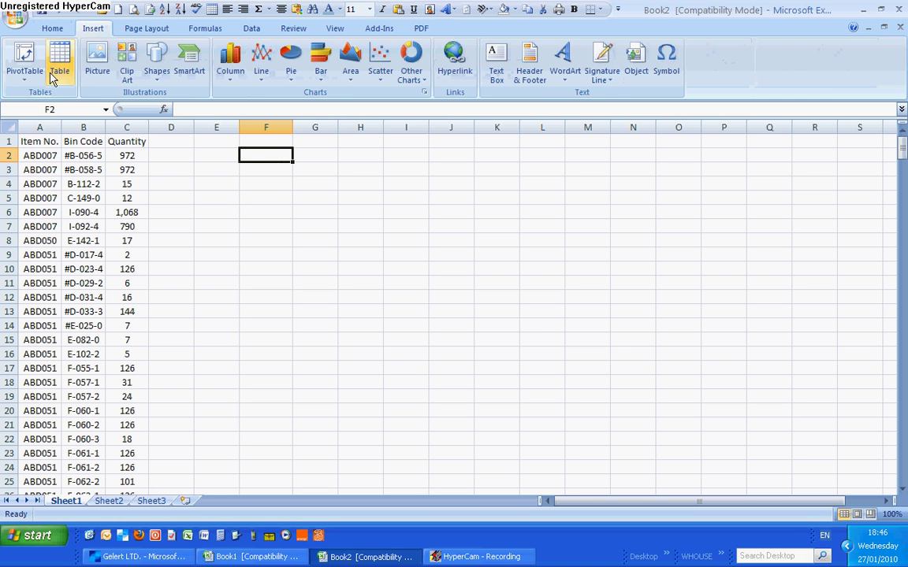
left_click(23, 63)
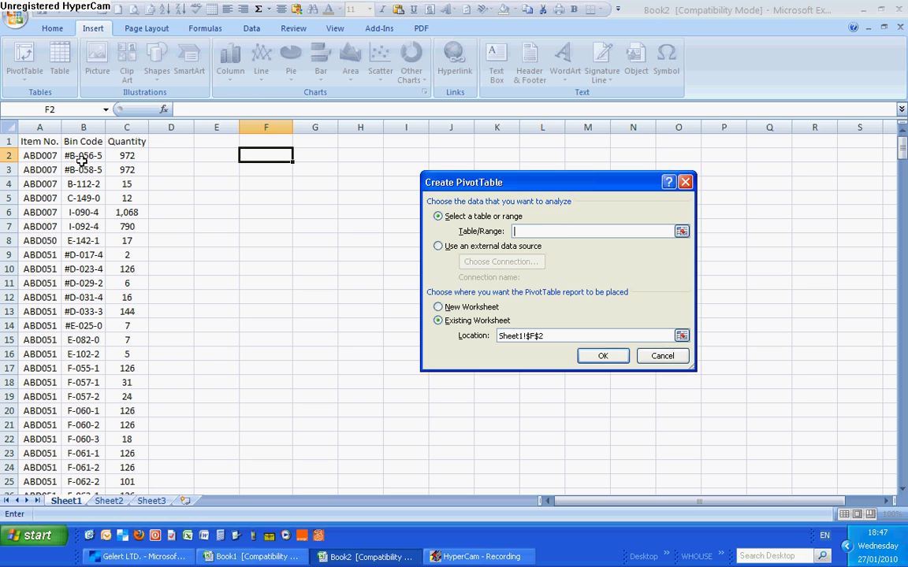
left_click_drag(25, 126, 126, 126)
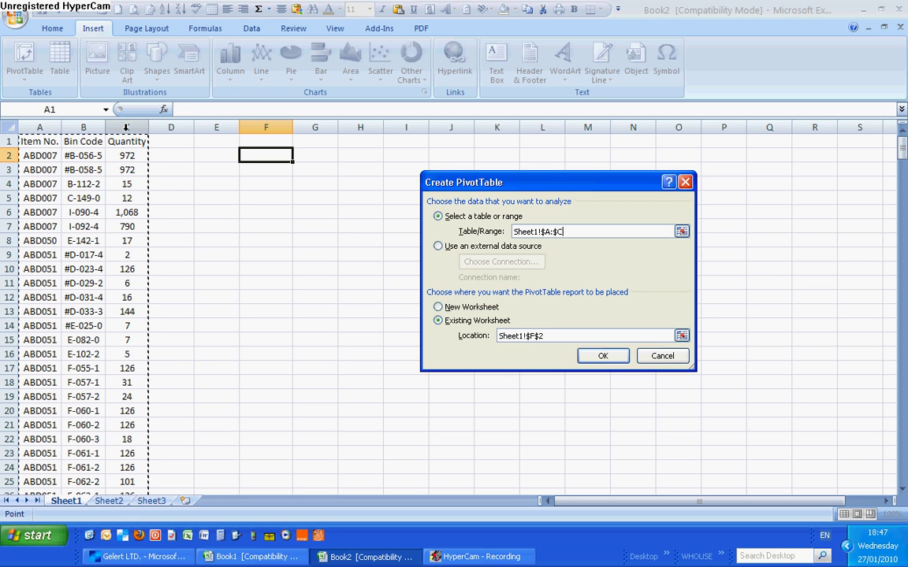
left_click(610, 357)
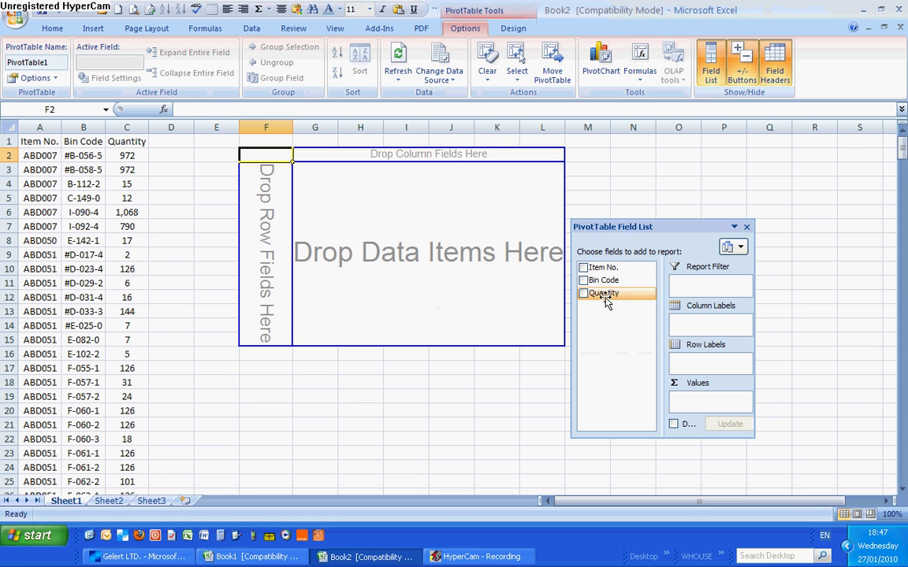
Set Item No. as the PivotTable's row field and add Quantity as the data item, summarized by Sum
left_click_drag(600, 267, 266, 206)
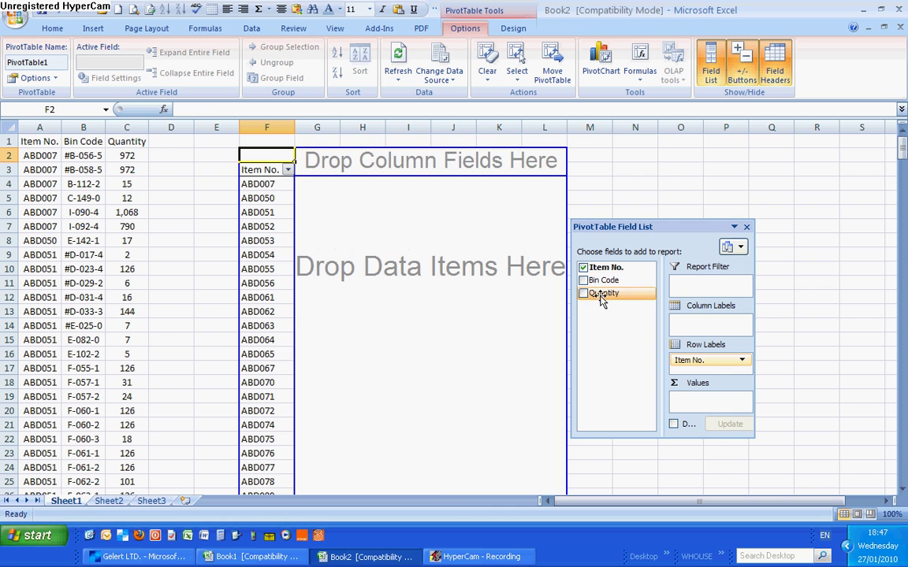
left_click_drag(602, 302, 329, 205)
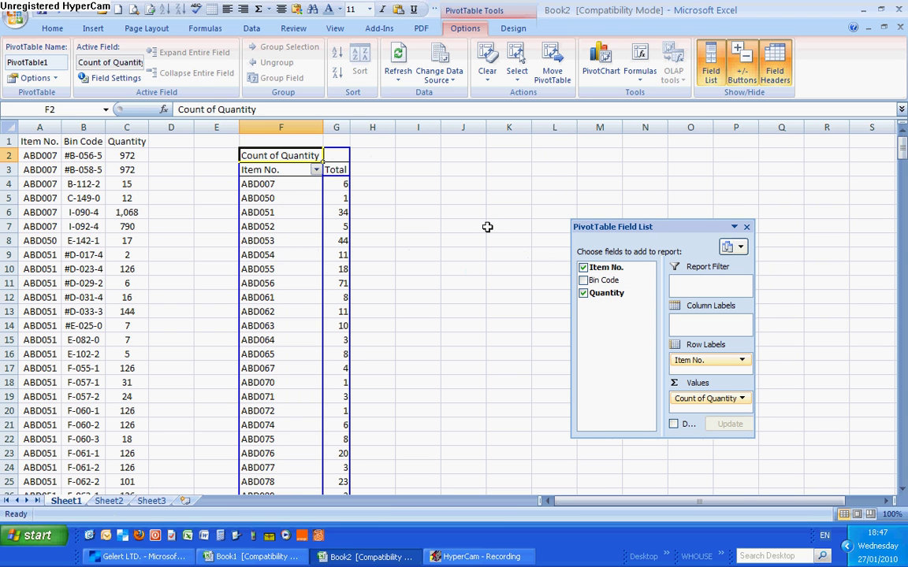
left_click(742, 399)
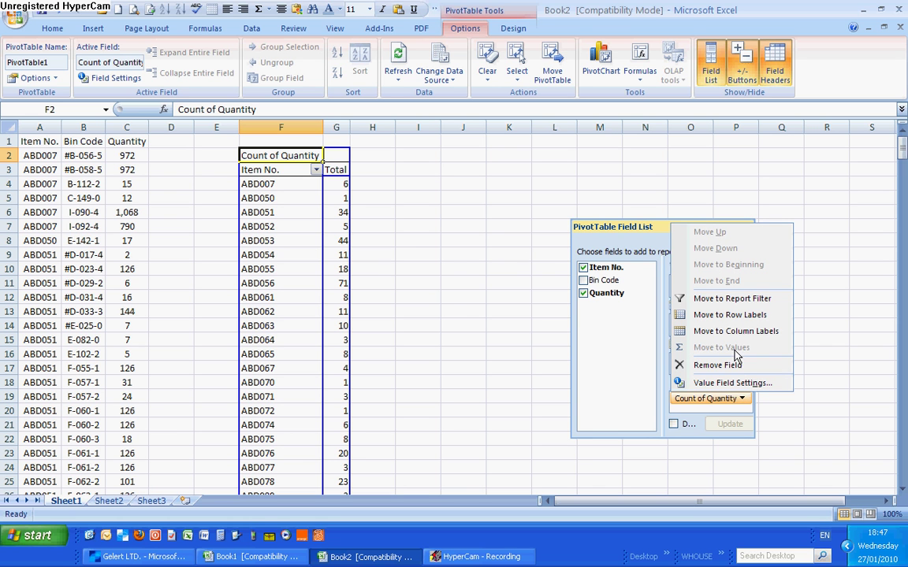
left_click(699, 383)
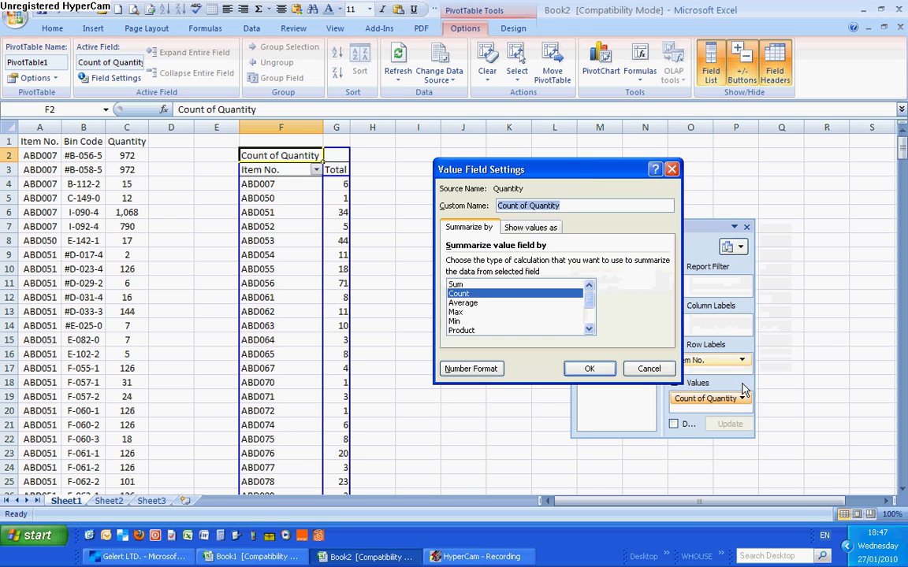
left_click(482, 285)
left_click(587, 368)
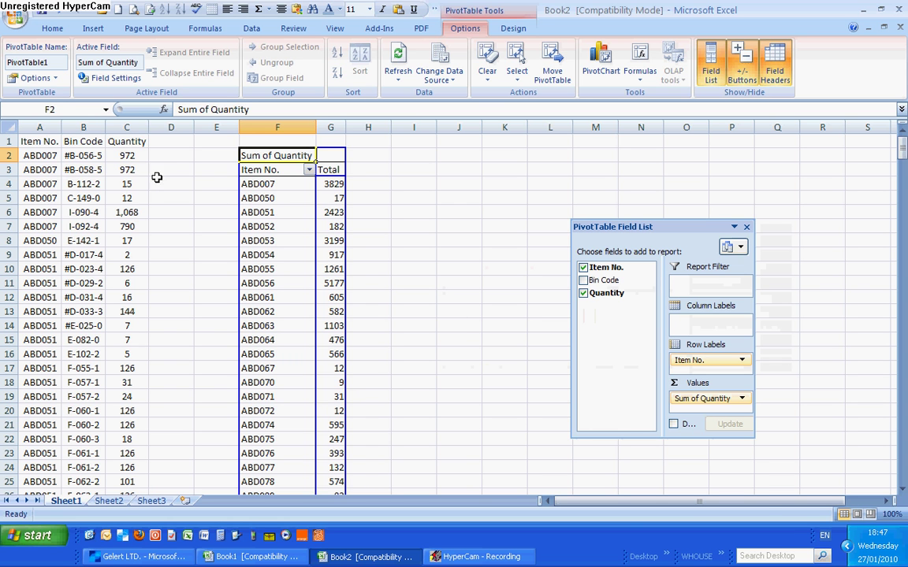
Compare the sums of Quantity for the ABD007 rows C2:C7 and the ABD051 rows C9:C42 with their PivotTable totals
left_click(136, 159)
left_click_drag(136, 158, 128, 226)
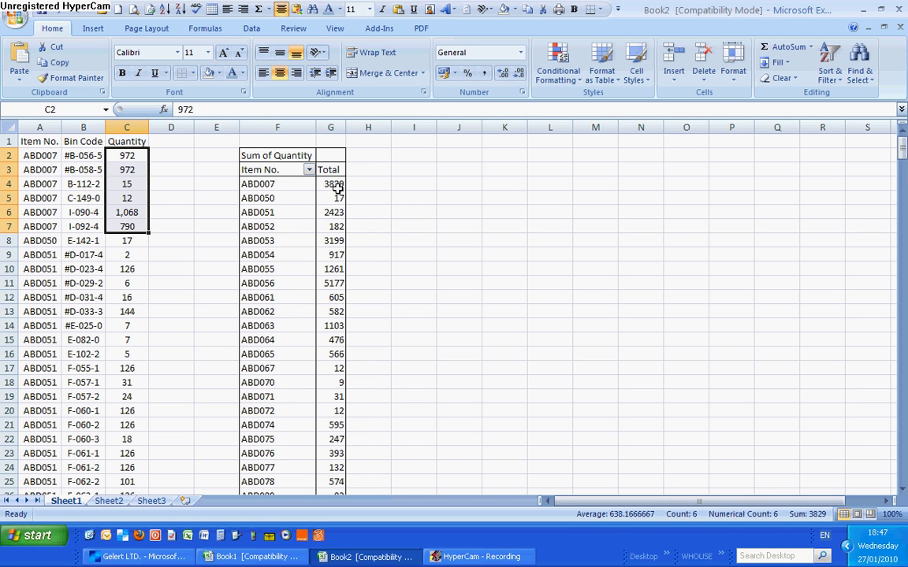
mouse_move(335, 185)
left_click_drag(132, 252, 130, 411)
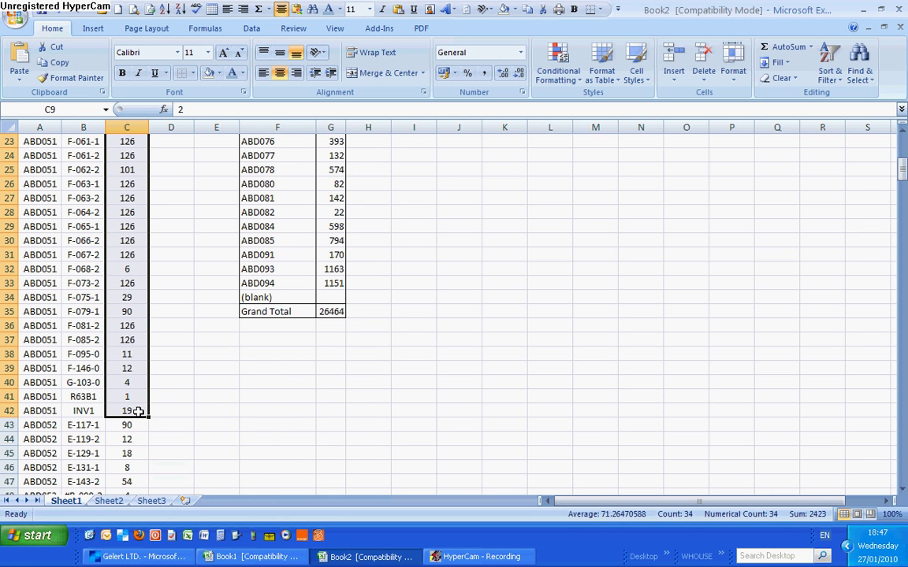
scroll(437, 425, "up", 8)
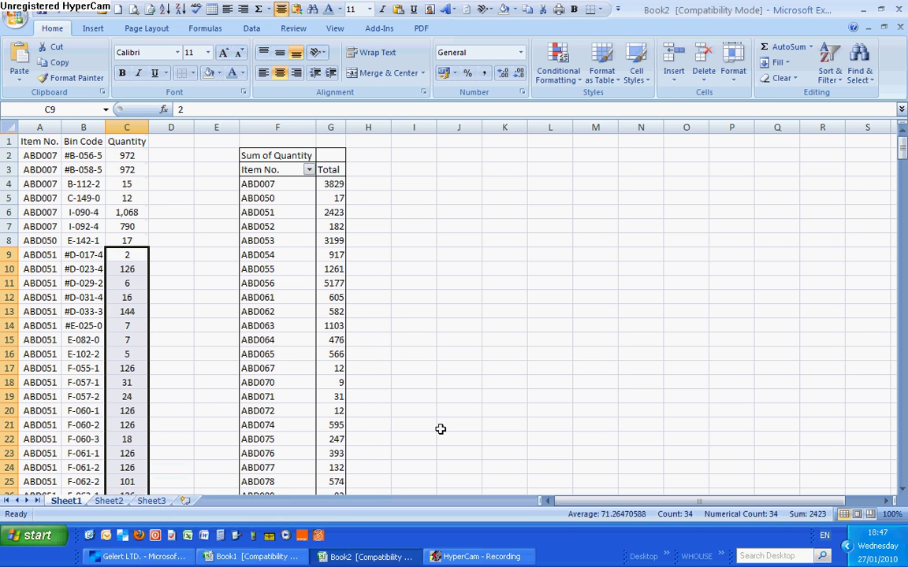
left_click(335, 214)
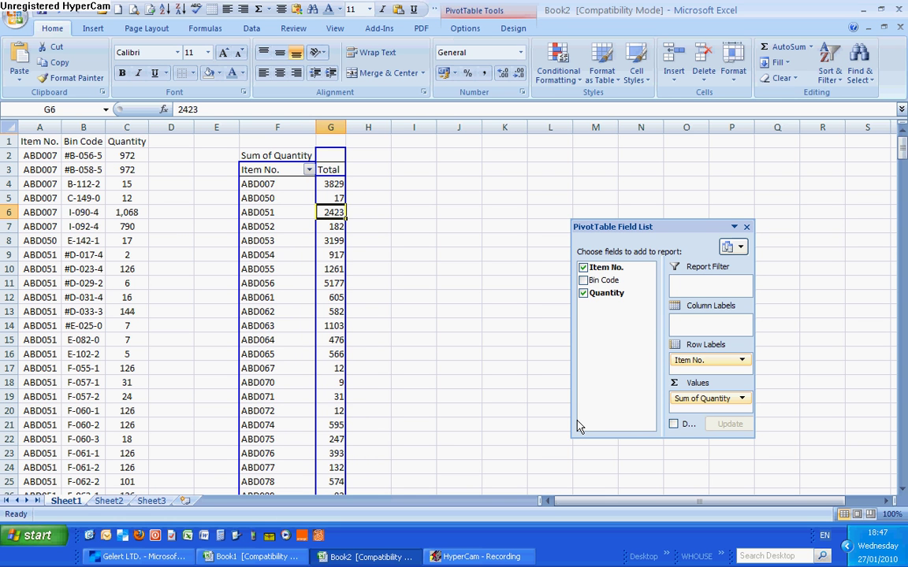
left_click(480, 557)
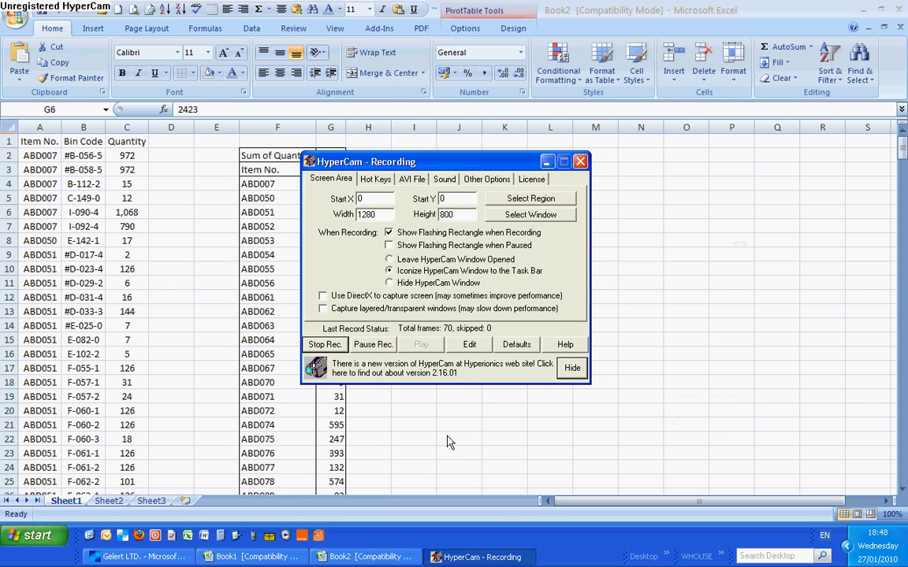